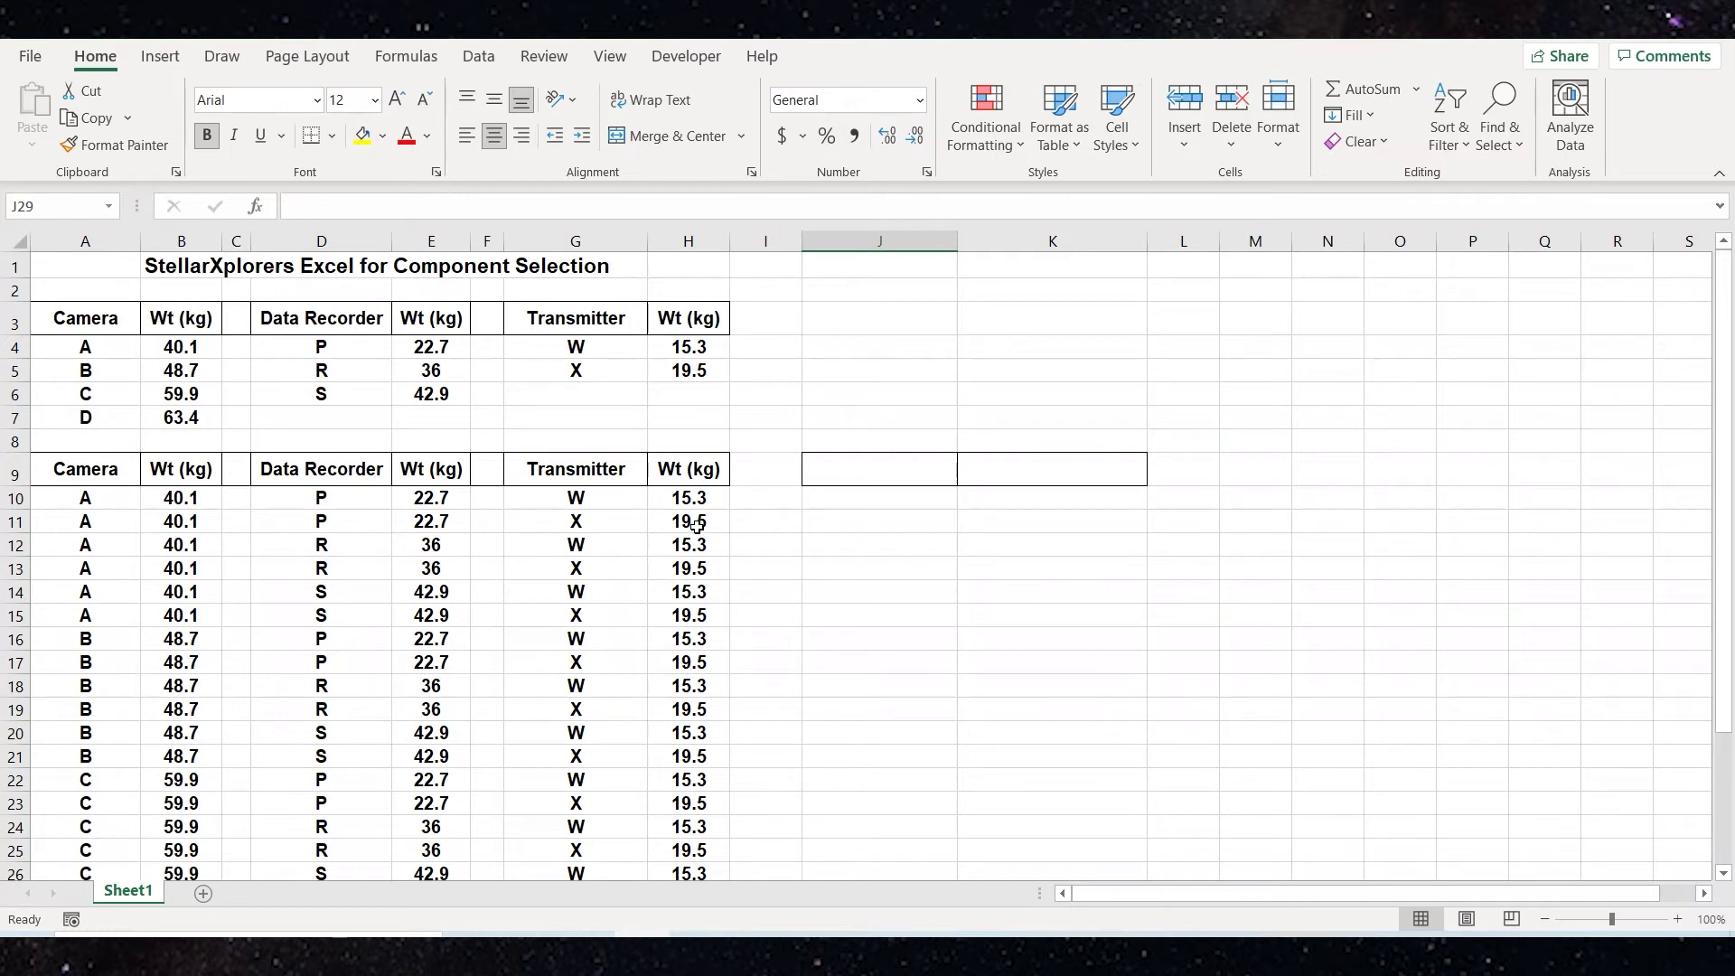
Step: Enter the header "Total Weight" in cell J9 beside the component combinations table
{"action": "left_click", "coordinate": [868, 471]}
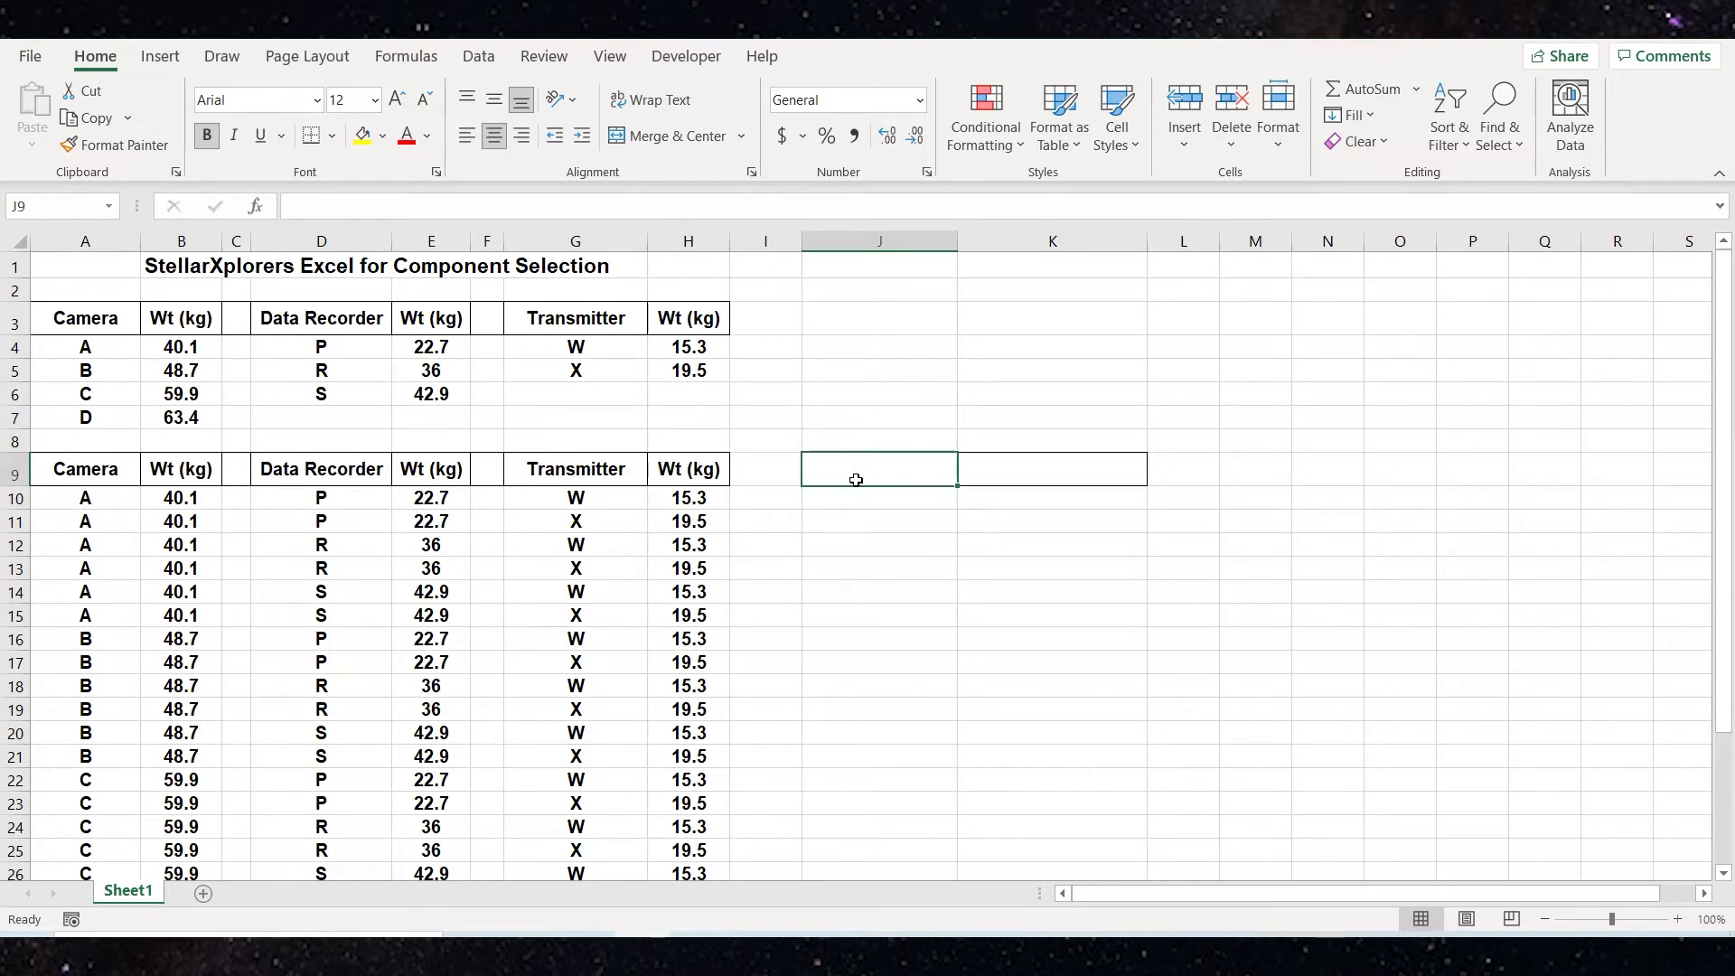
{"action": "type", "text": "Total "}
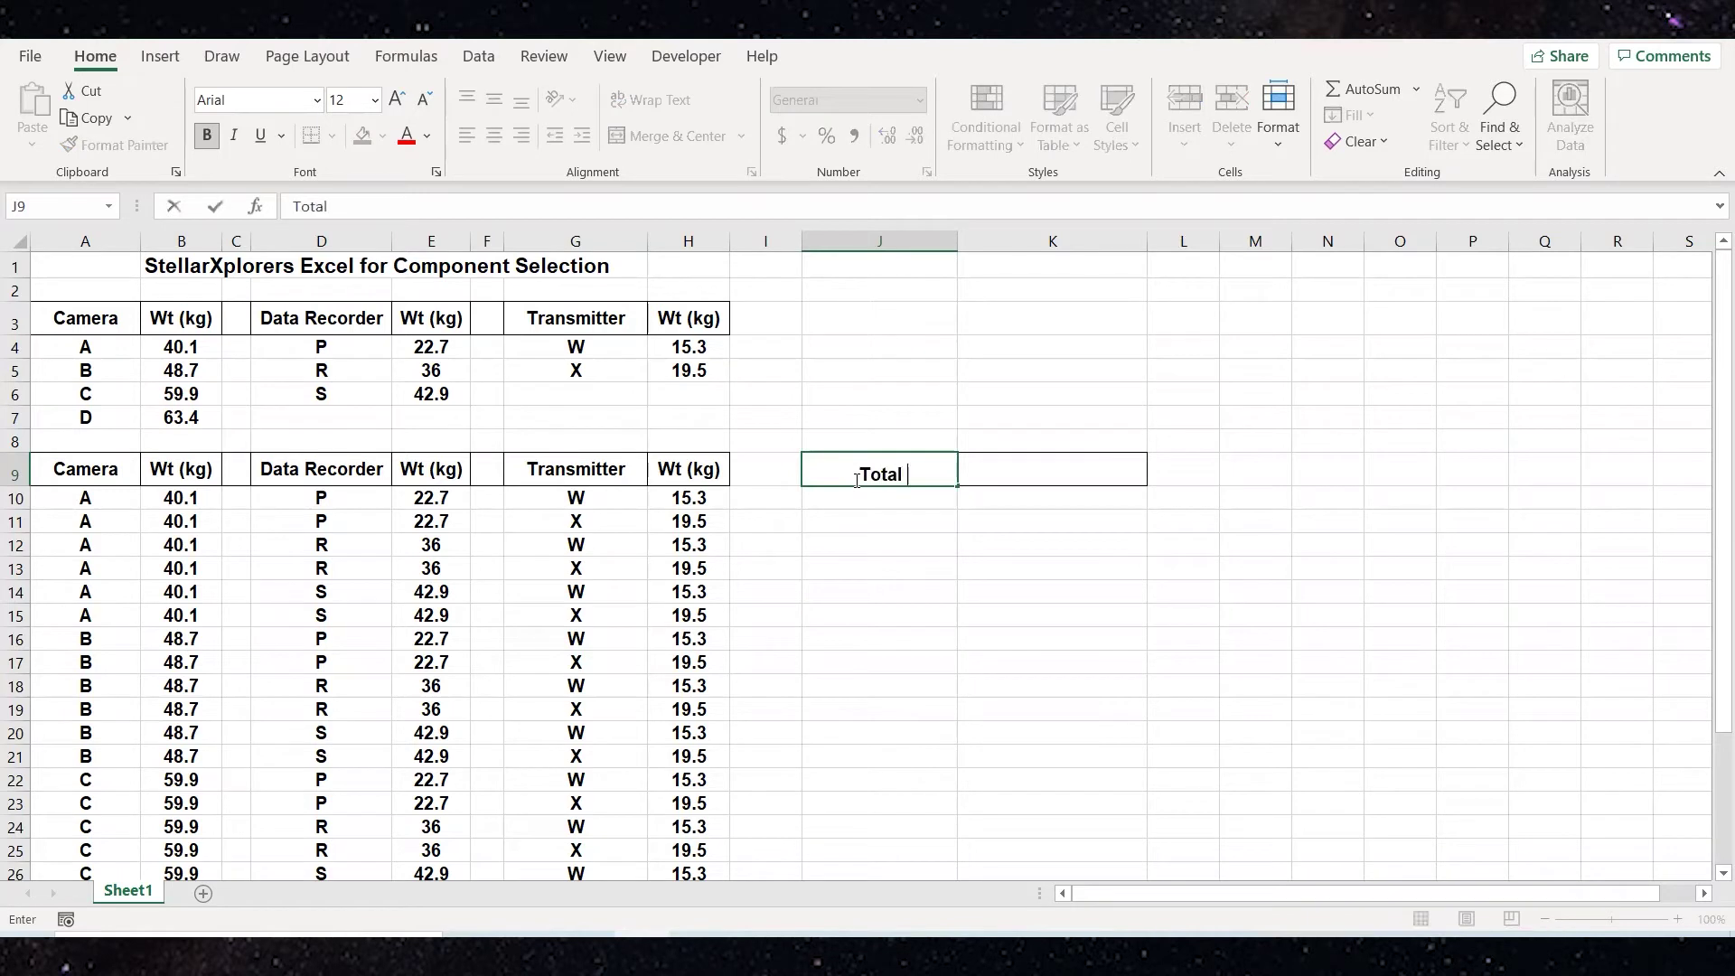
{"action": "type", "text": "Weight"}
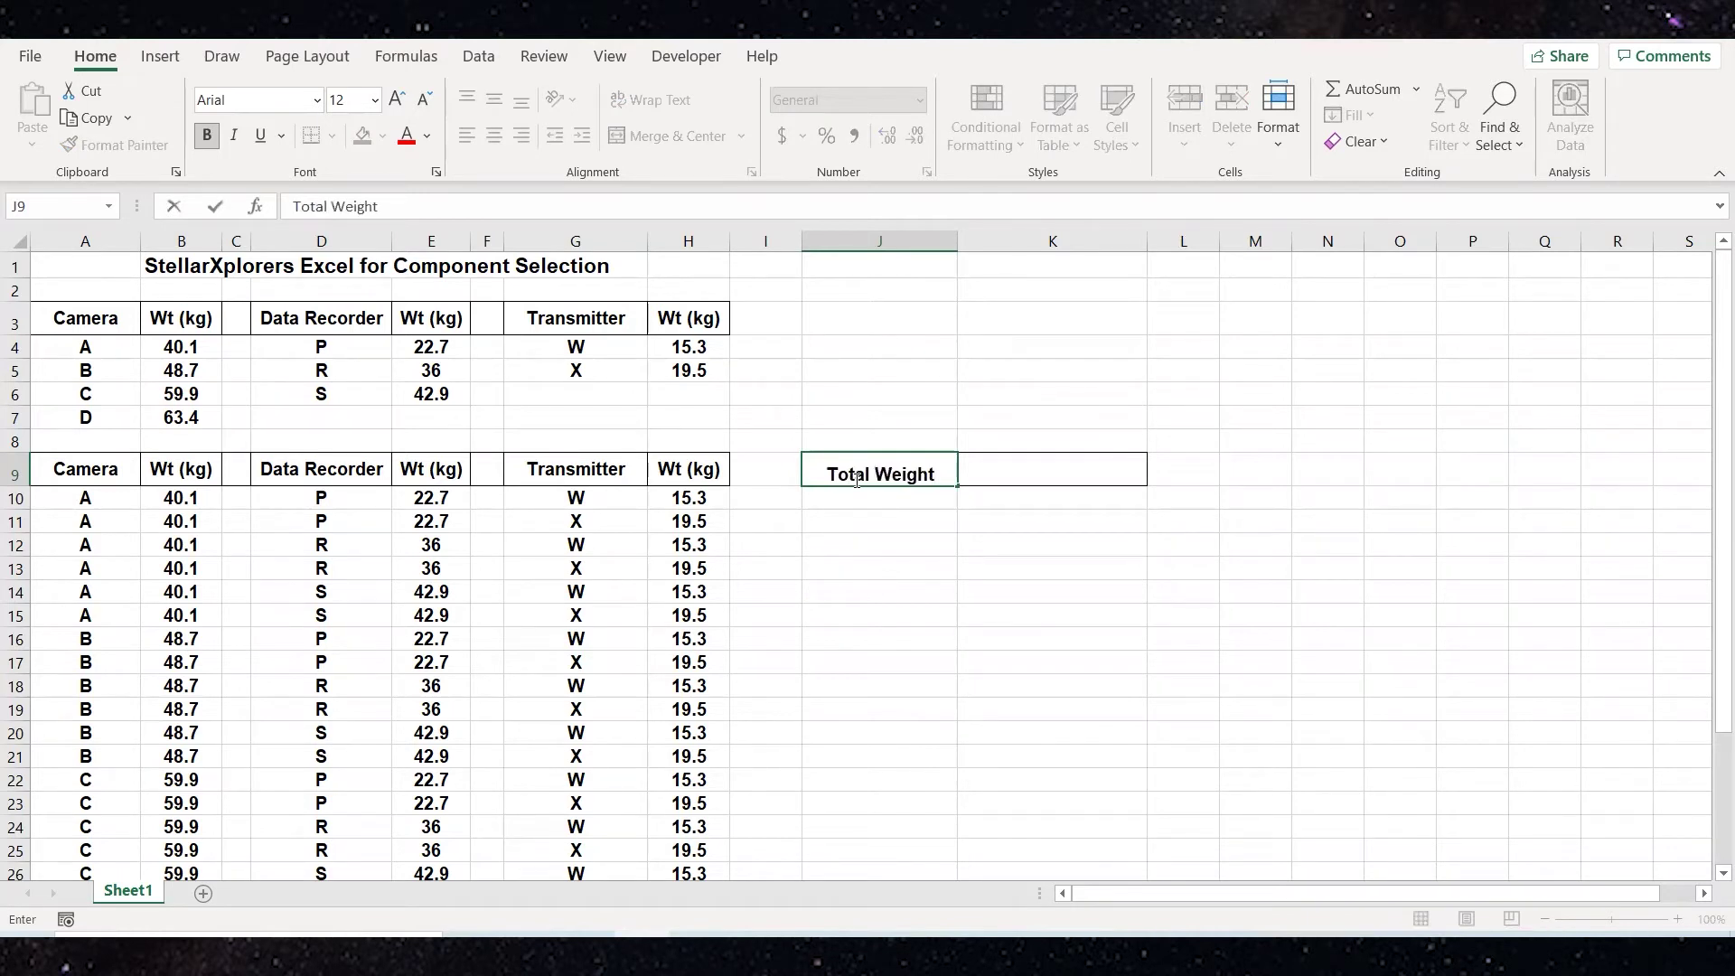
Step: Enter the header "Less Than 110.3 kg?" in cell K9
{"action": "left_click", "coordinate": [1033, 473]}
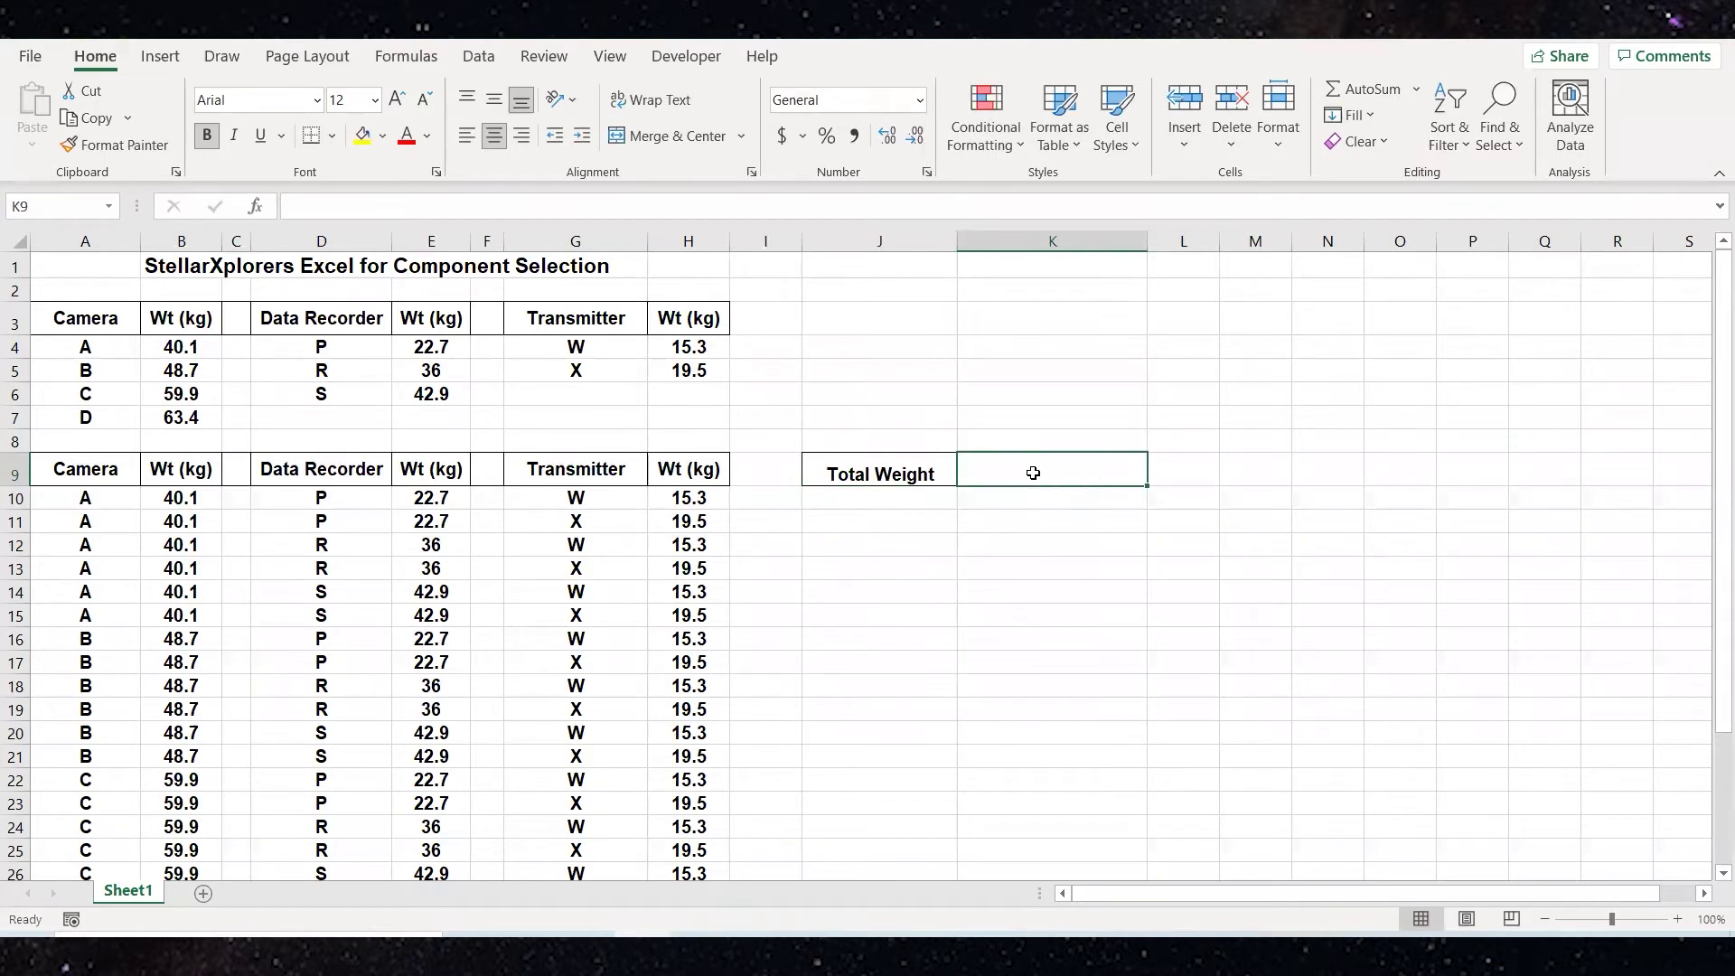
{"action": "type", "text": "Meets"}
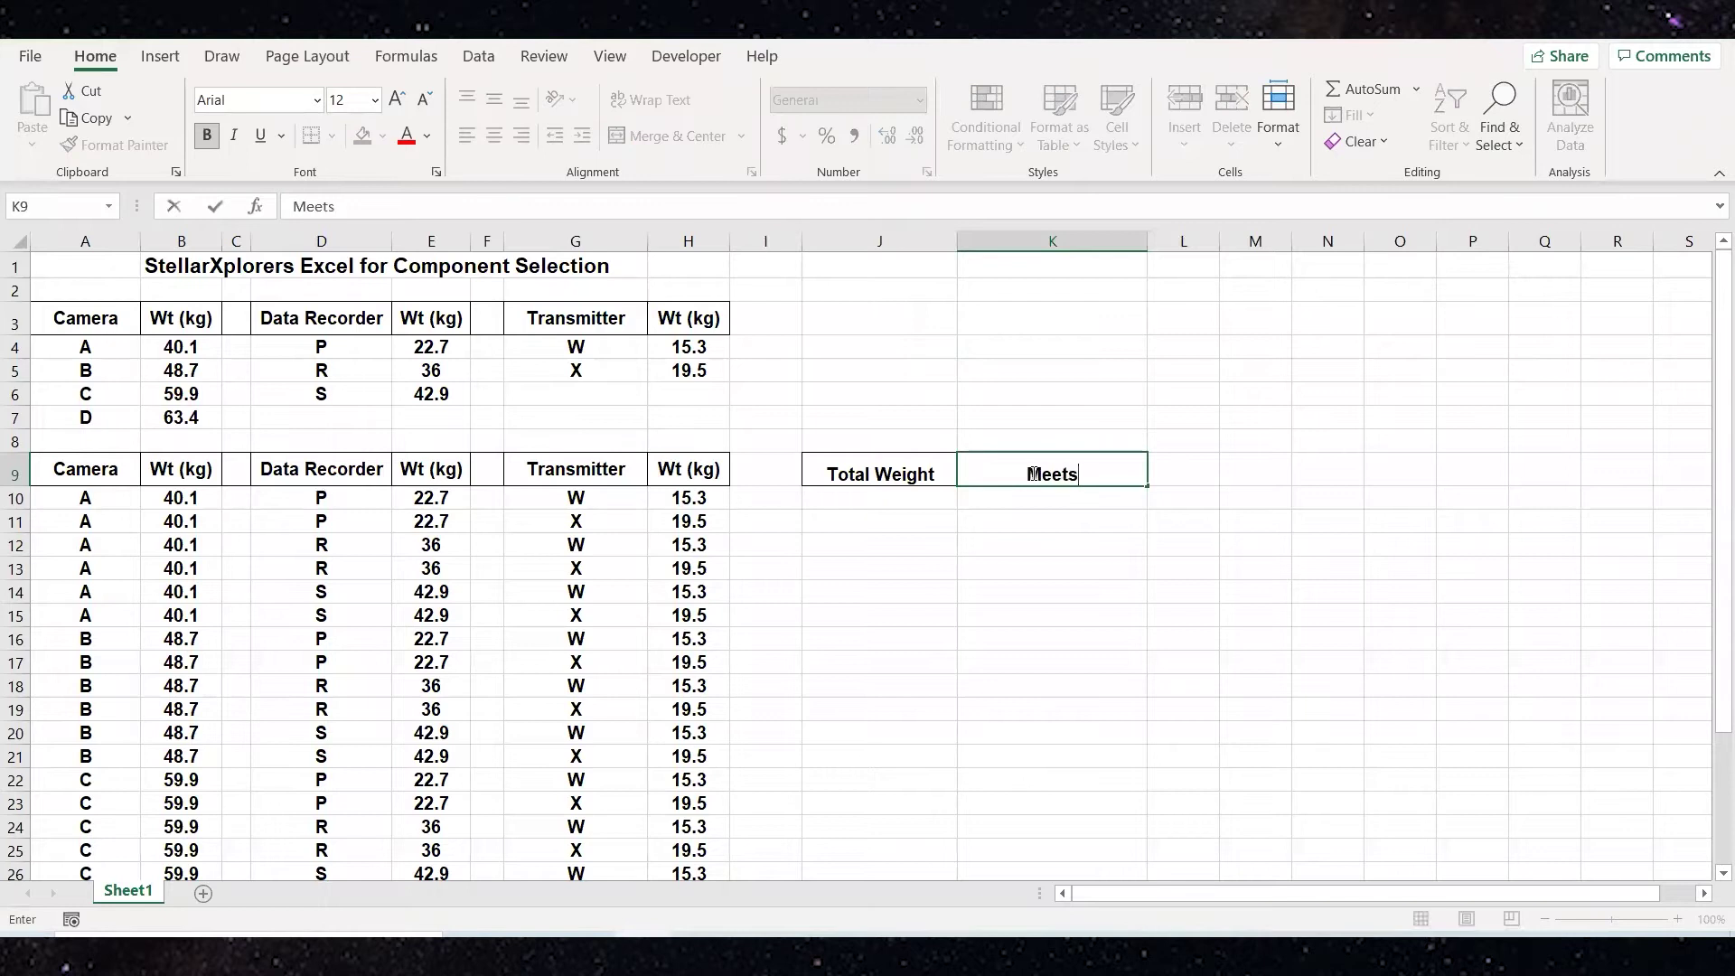
{"action": "key", "text": "BackSpace"}
{"action": "key", "text": "BackSpace"}
{"action": "key", "text": "BackSpace"}
{"action": "key", "text": "BackSpace"}
{"action": "key", "text": "BackSpace"}
{"action": "type", "text": "Less Than"}
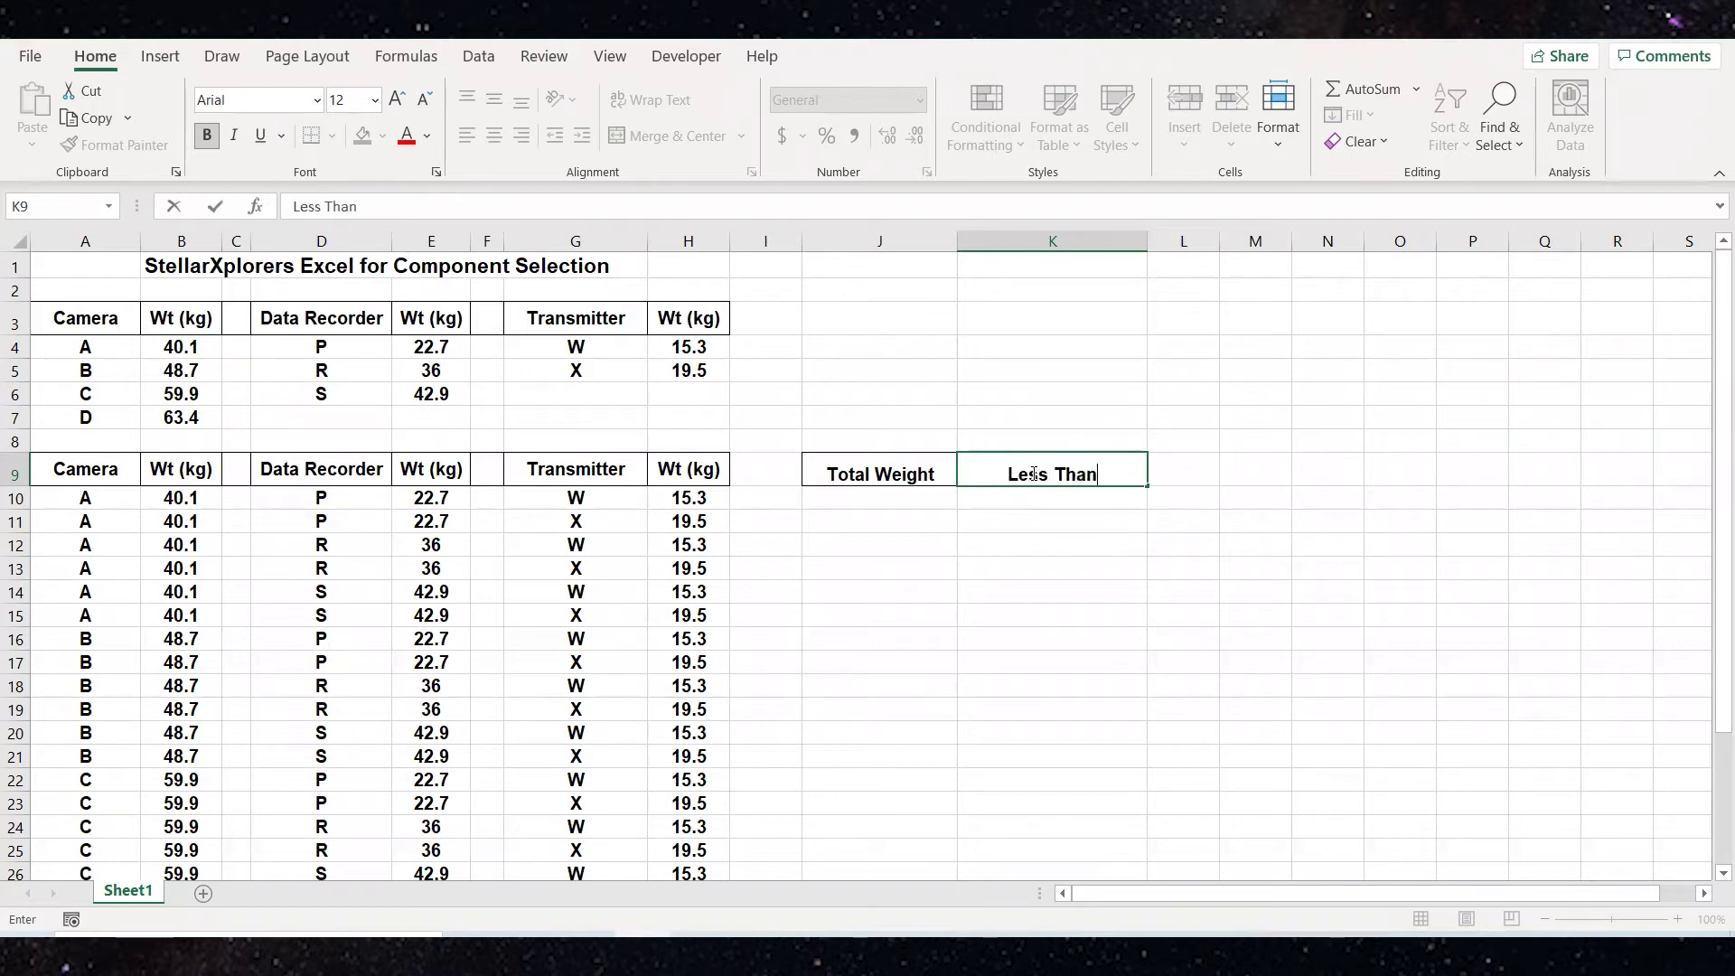
{"action": "type", "text": " 110.3 "}
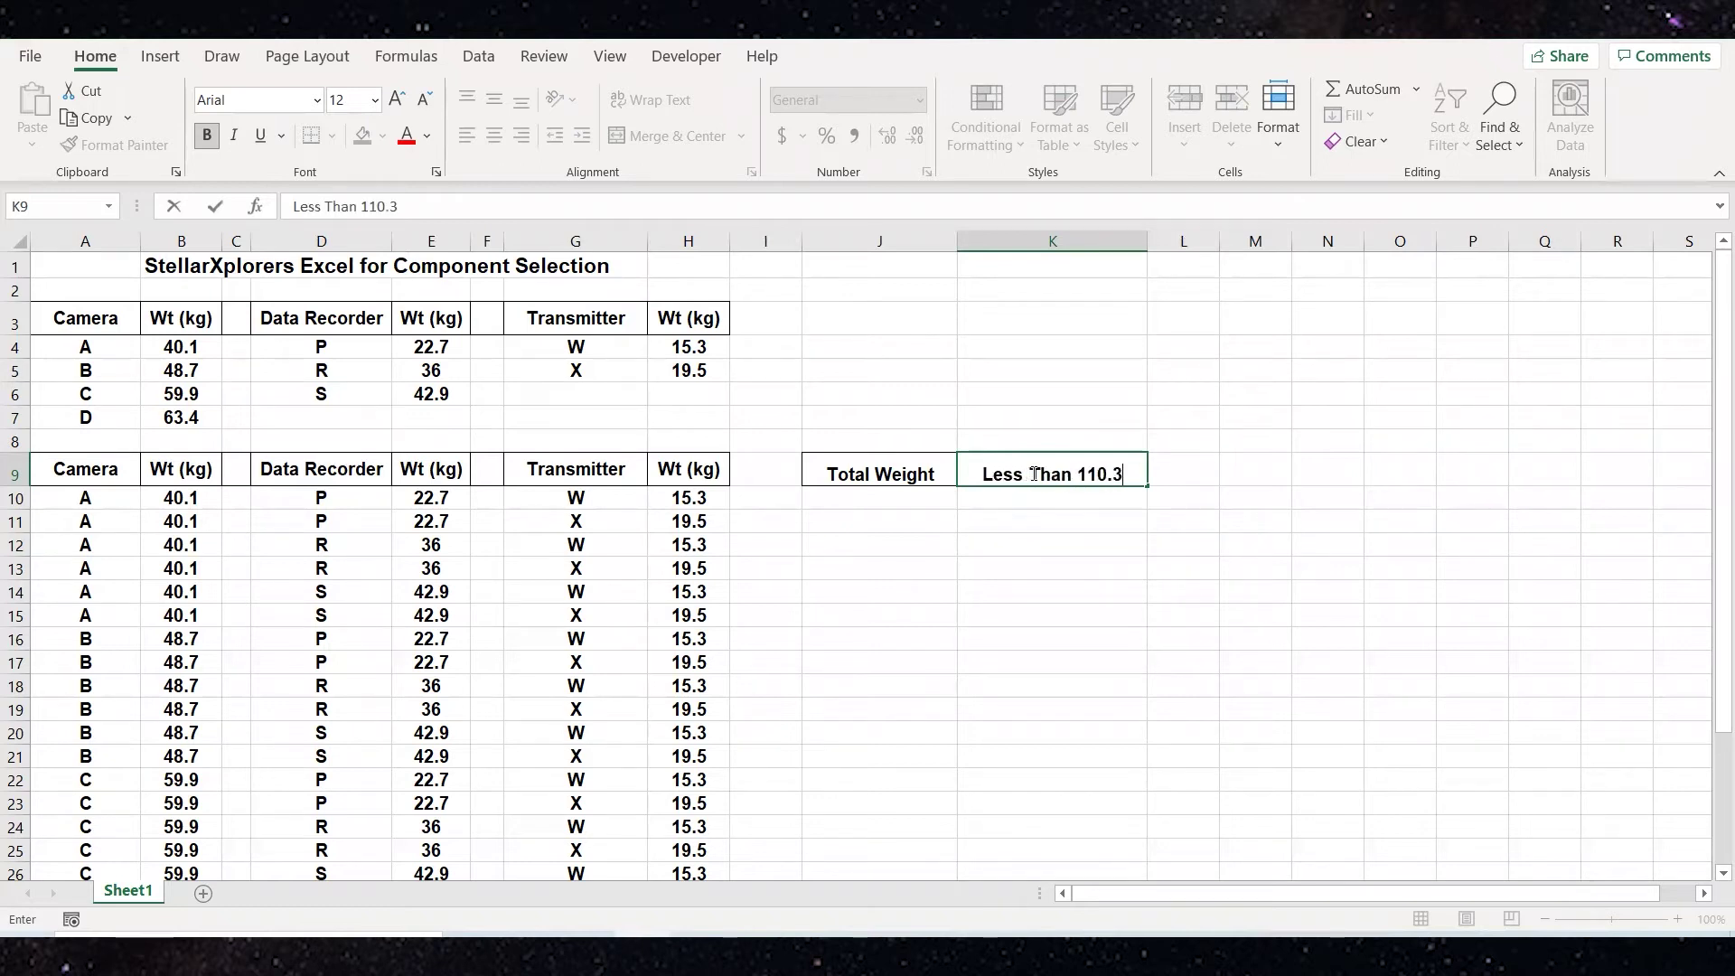
{"action": "type", "text": "kg"}
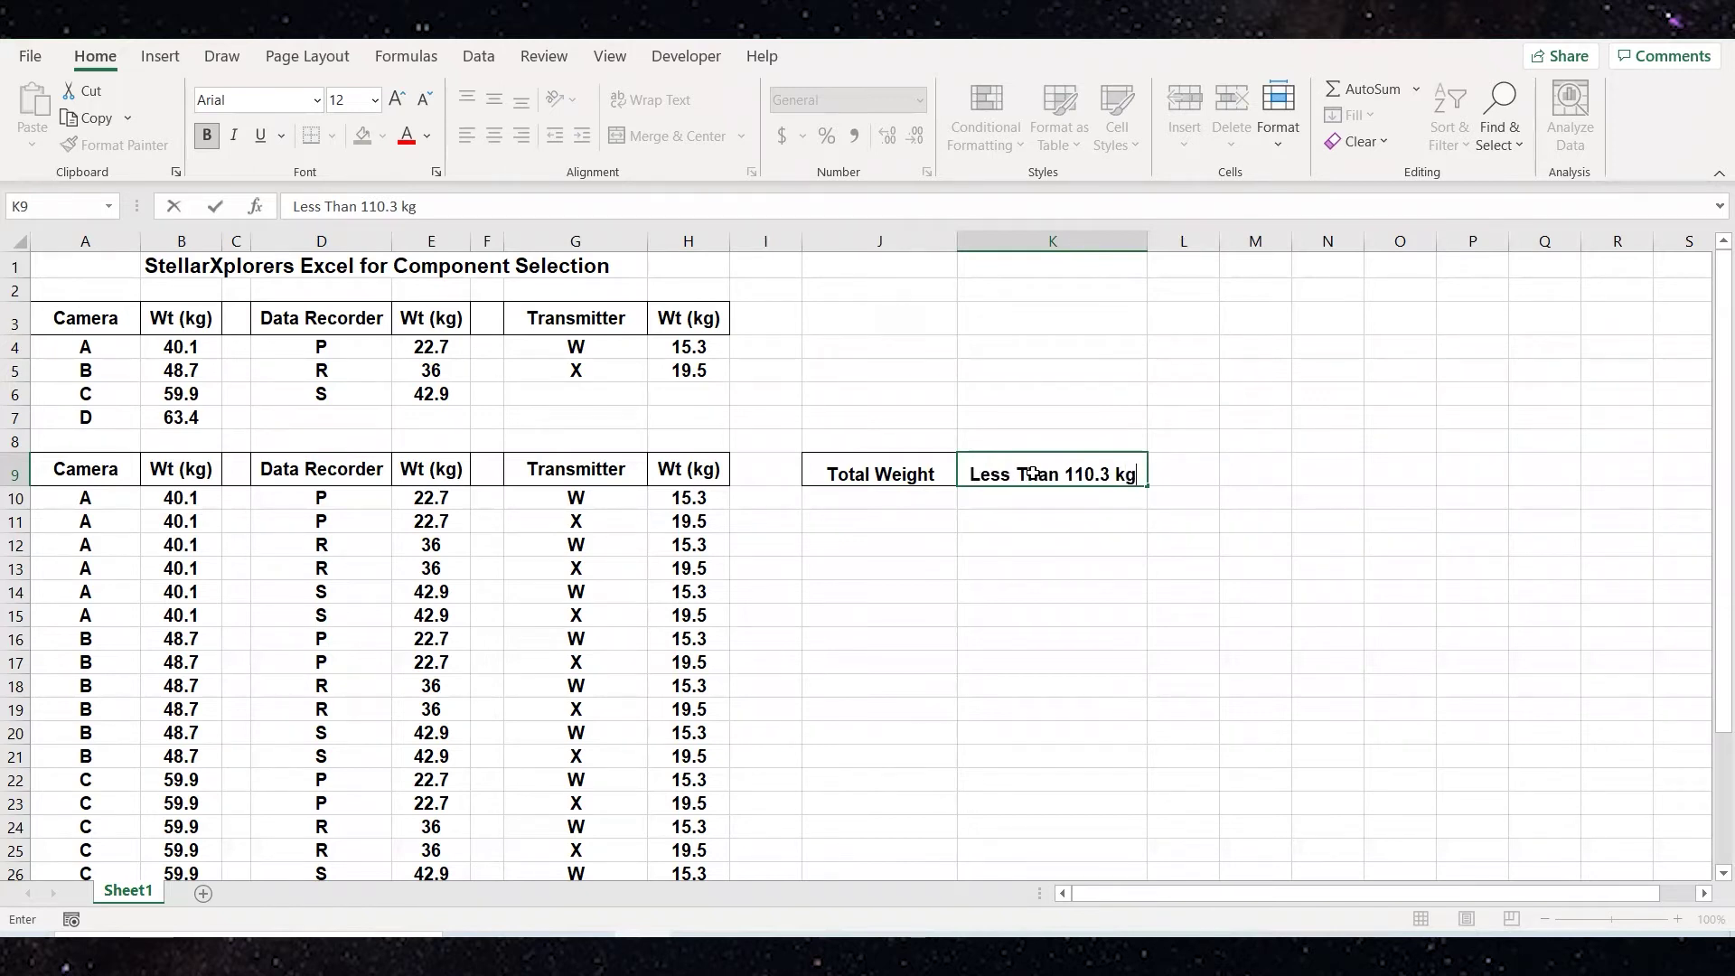
{"action": "type", "text": "?"}
{"action": "left_click", "coordinate": [875, 501]}
{"action": "scroll", "coordinate": [877, 503], "scroll_direction": "down", "scroll_amount": 1}
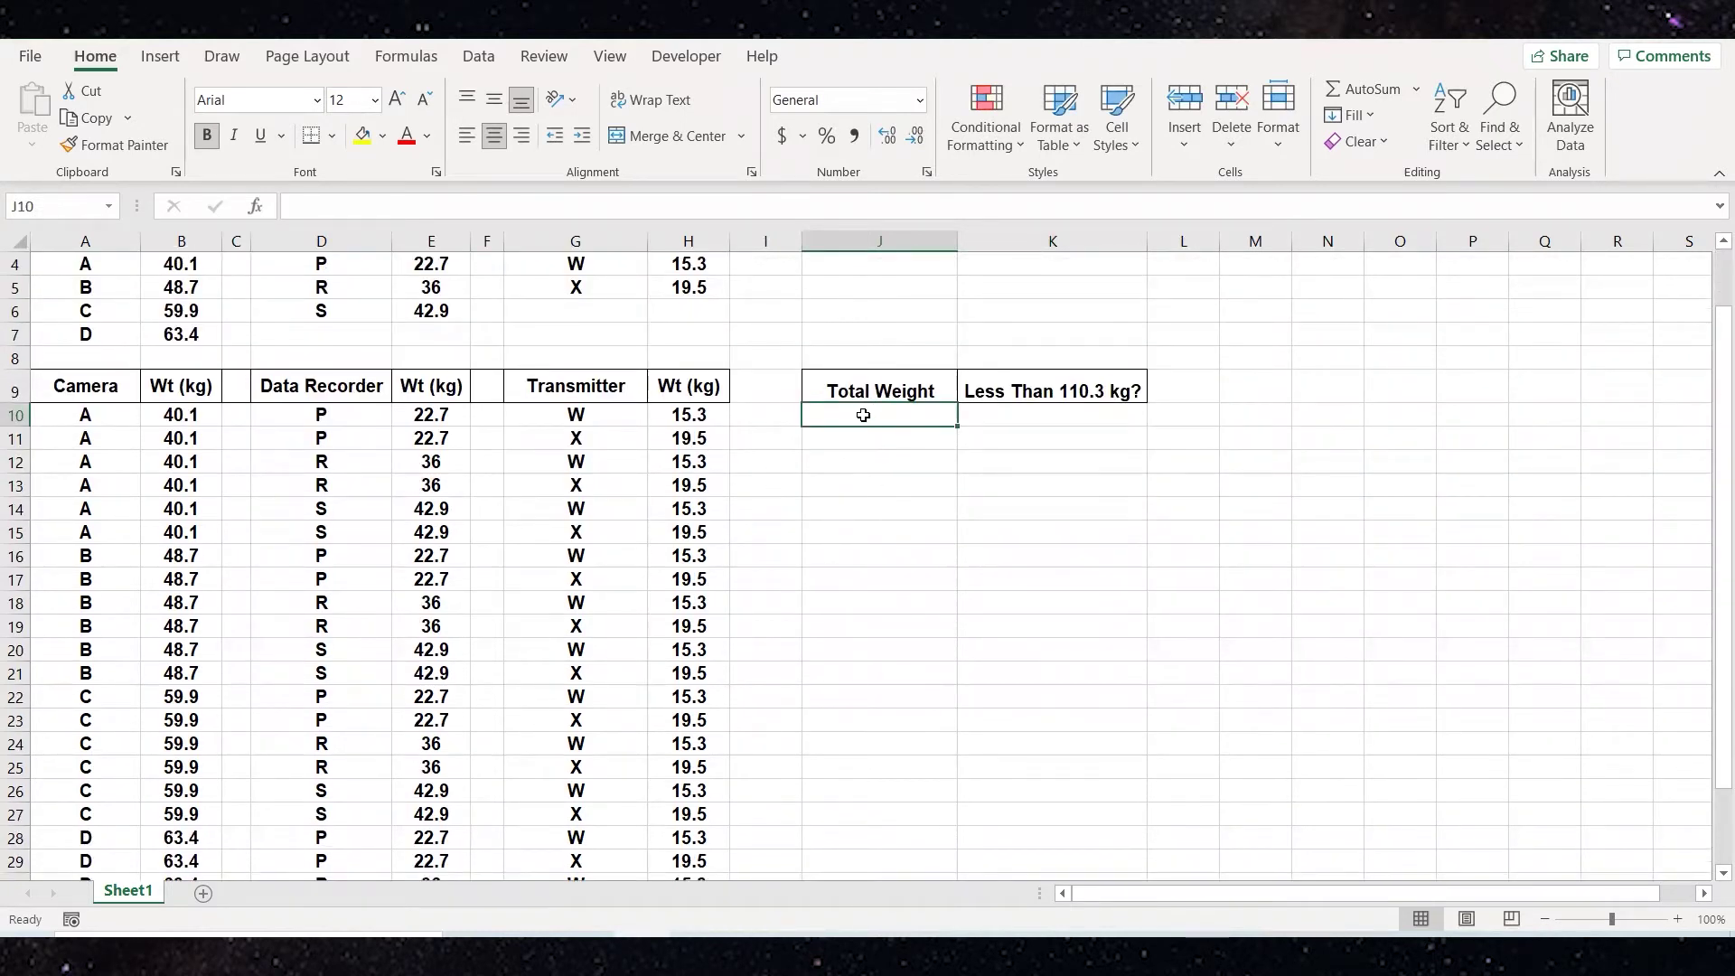
{"action": "scroll", "coordinate": [862, 794], "scroll_direction": "down", "scroll_amount": 4}
{"action": "scroll", "coordinate": [853, 663], "scroll_direction": "up", "scroll_amount": 4}
{"action": "left_click", "coordinate": [402, 58]}
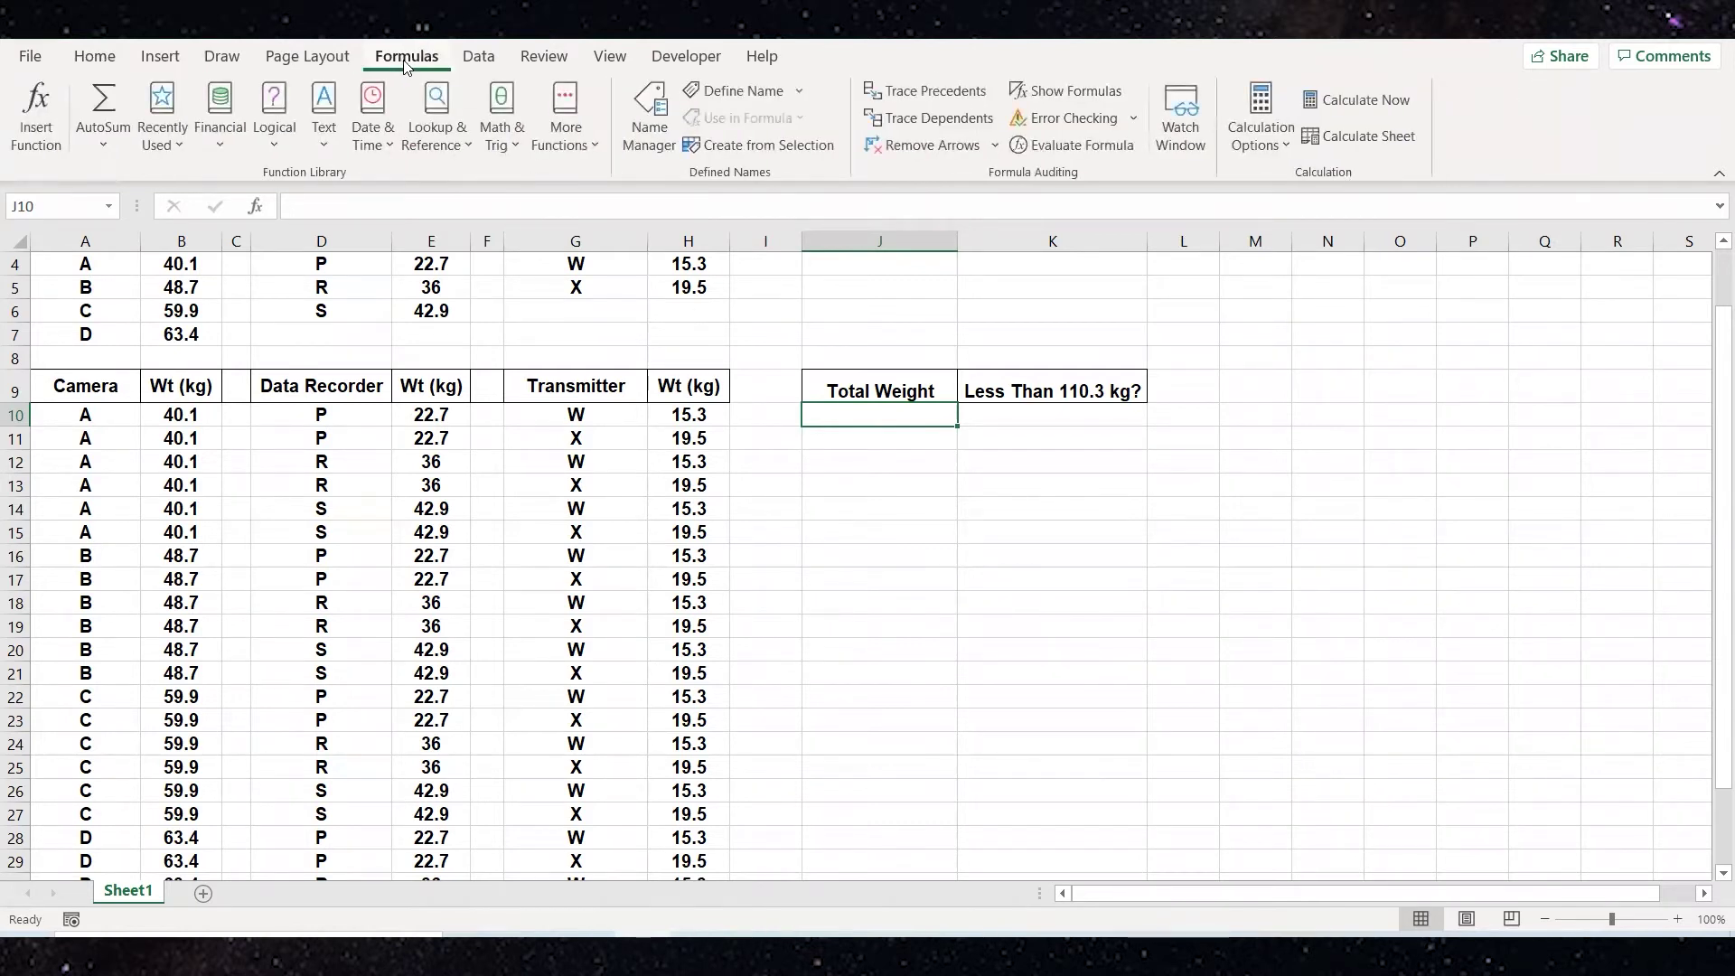
{"action": "left_click", "coordinate": [886, 483]}
{"action": "left_click", "coordinate": [836, 335]}
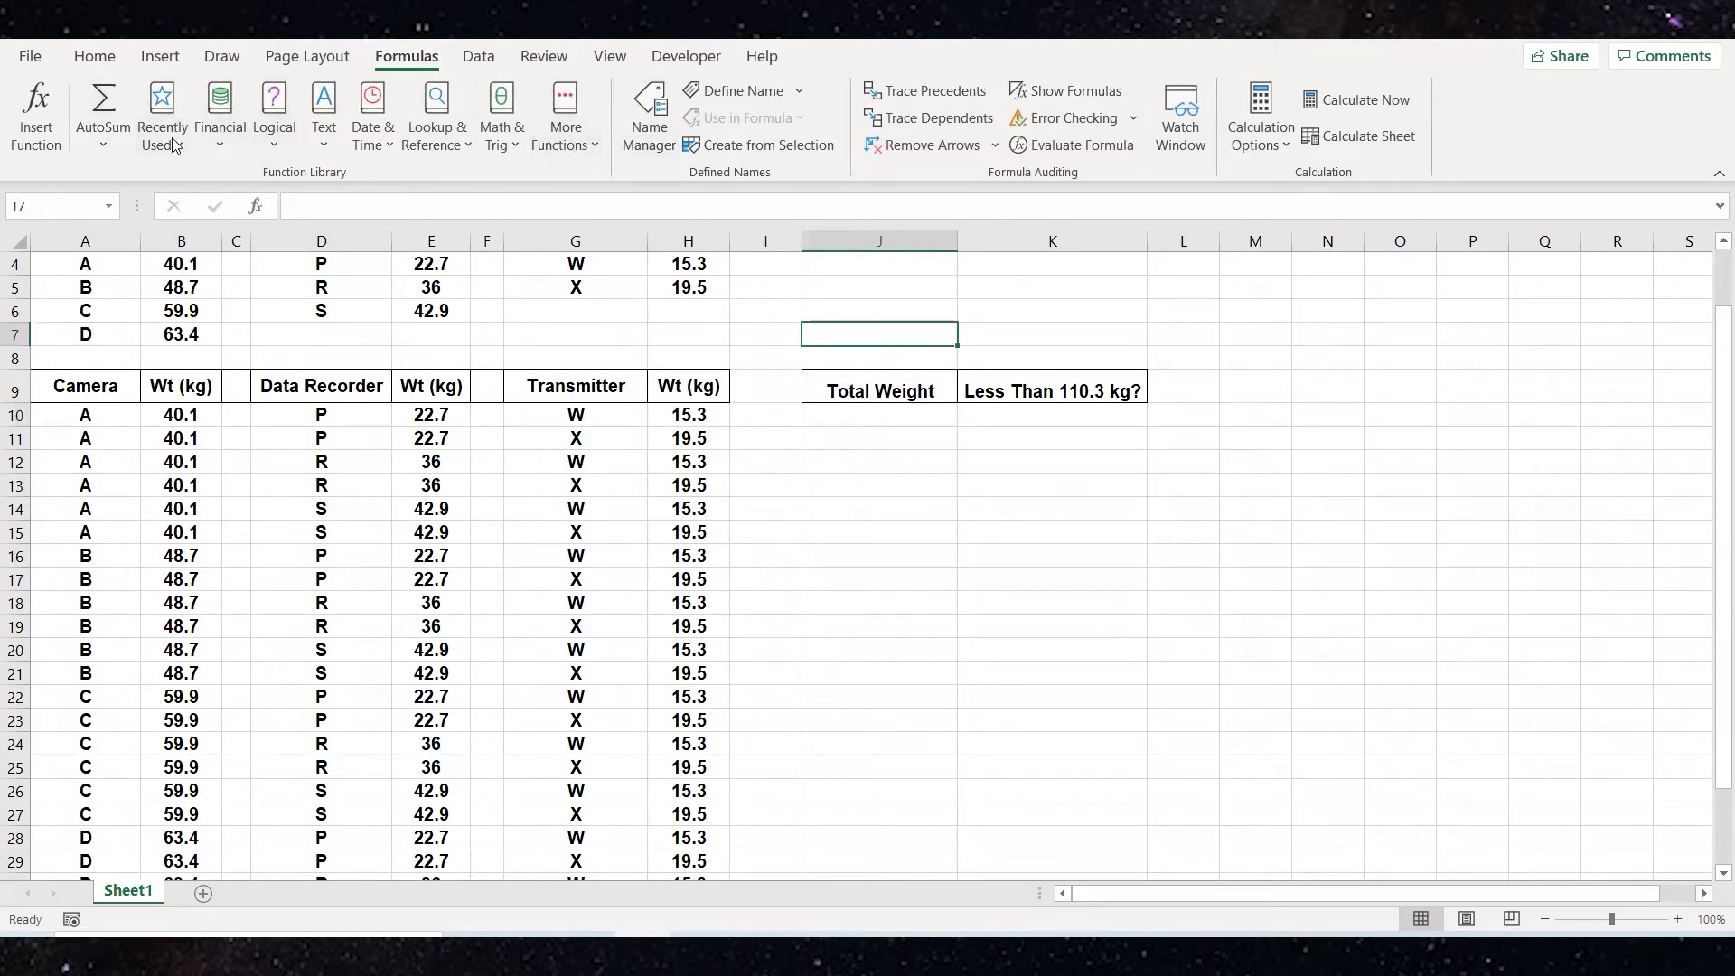
{"action": "left_click", "coordinate": [95, 56]}
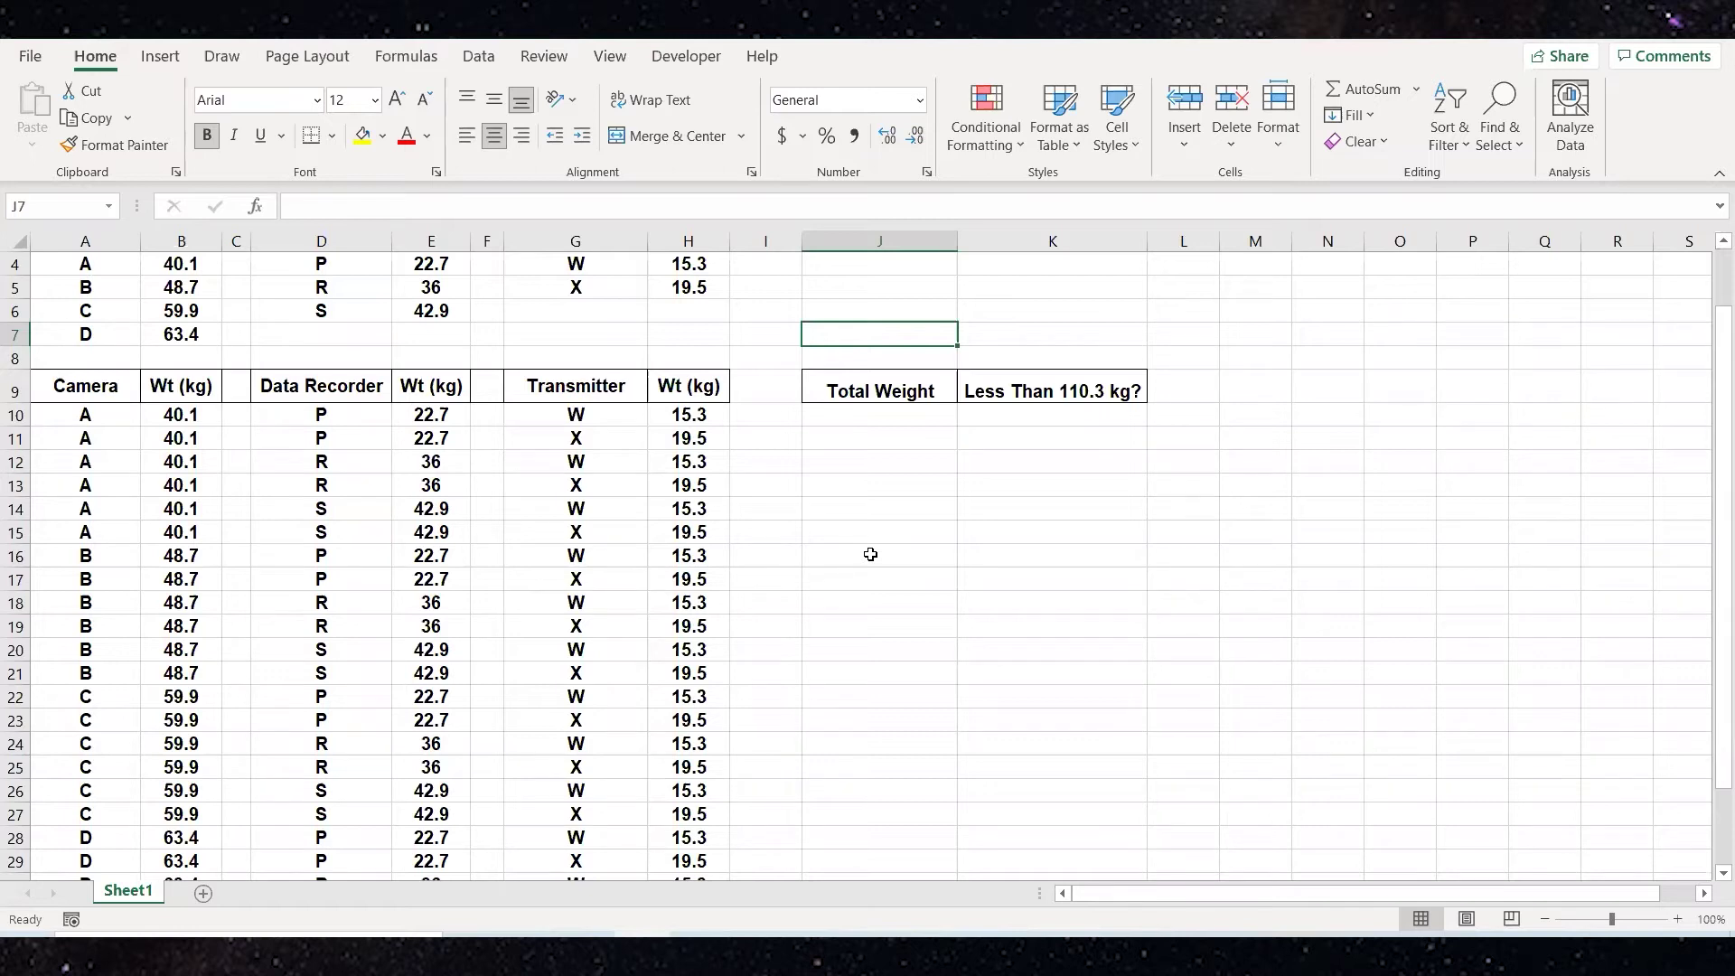
Step: Total the camera, data recorder and transmitter weights of the first combination in J10 with a SUM of B10, E10 and H10
{"action": "left_click", "coordinate": [854, 417]}
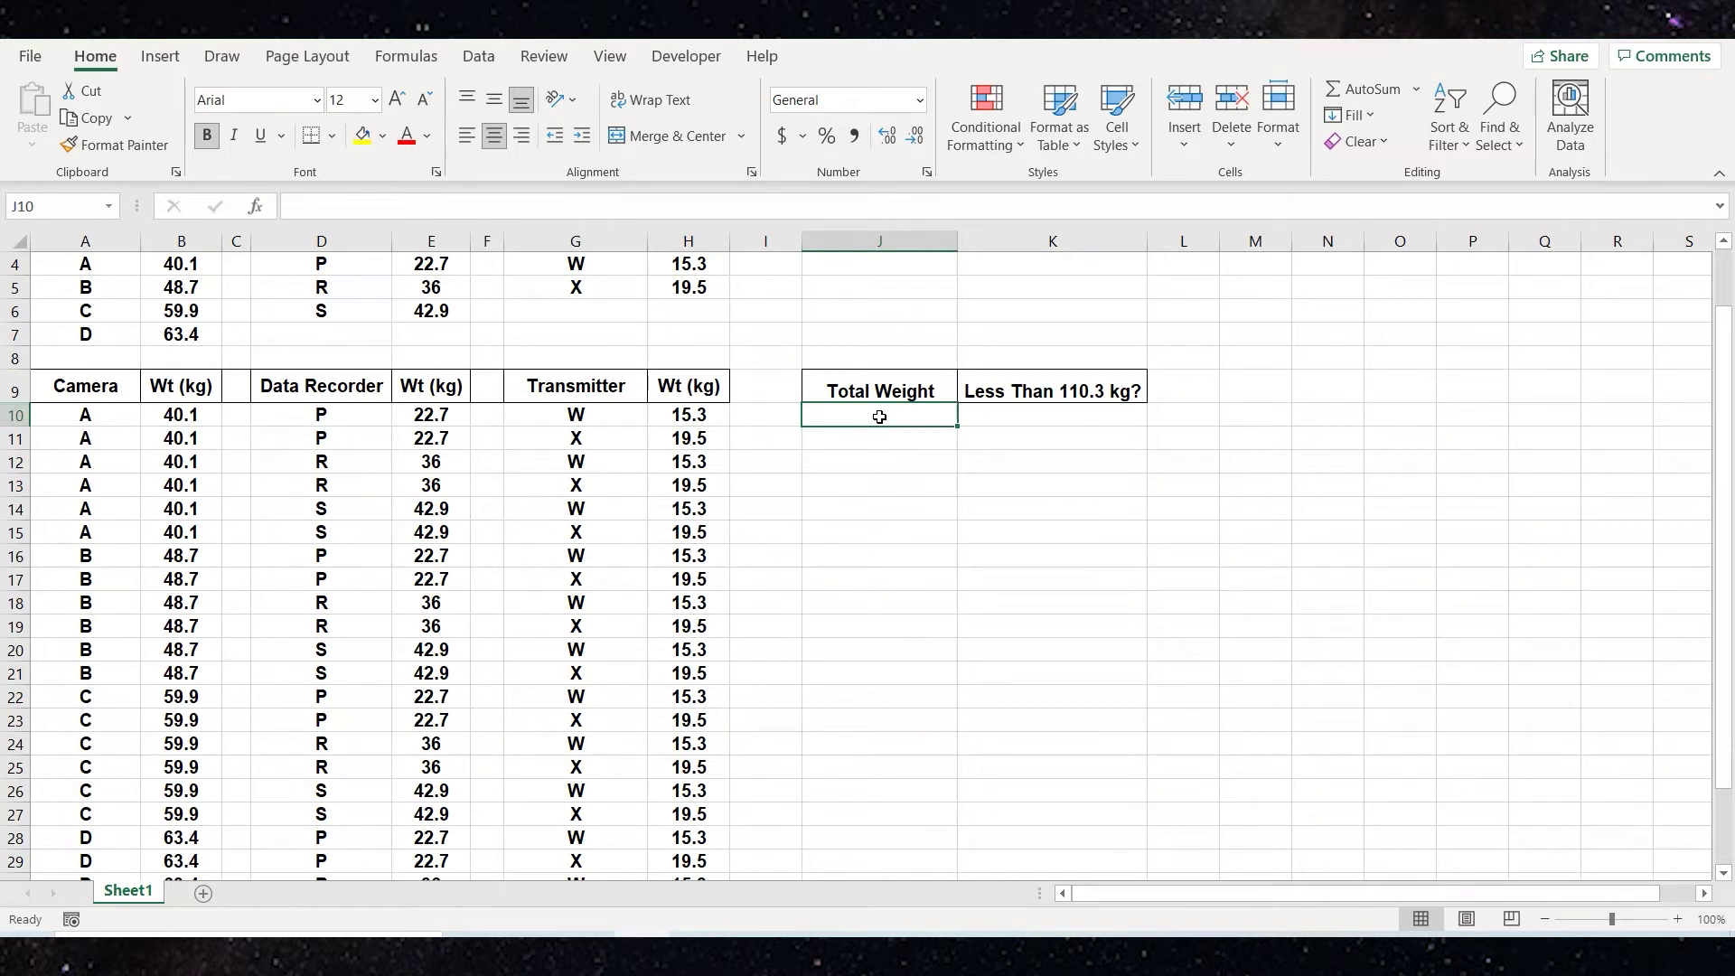
{"action": "type", "text": "="}
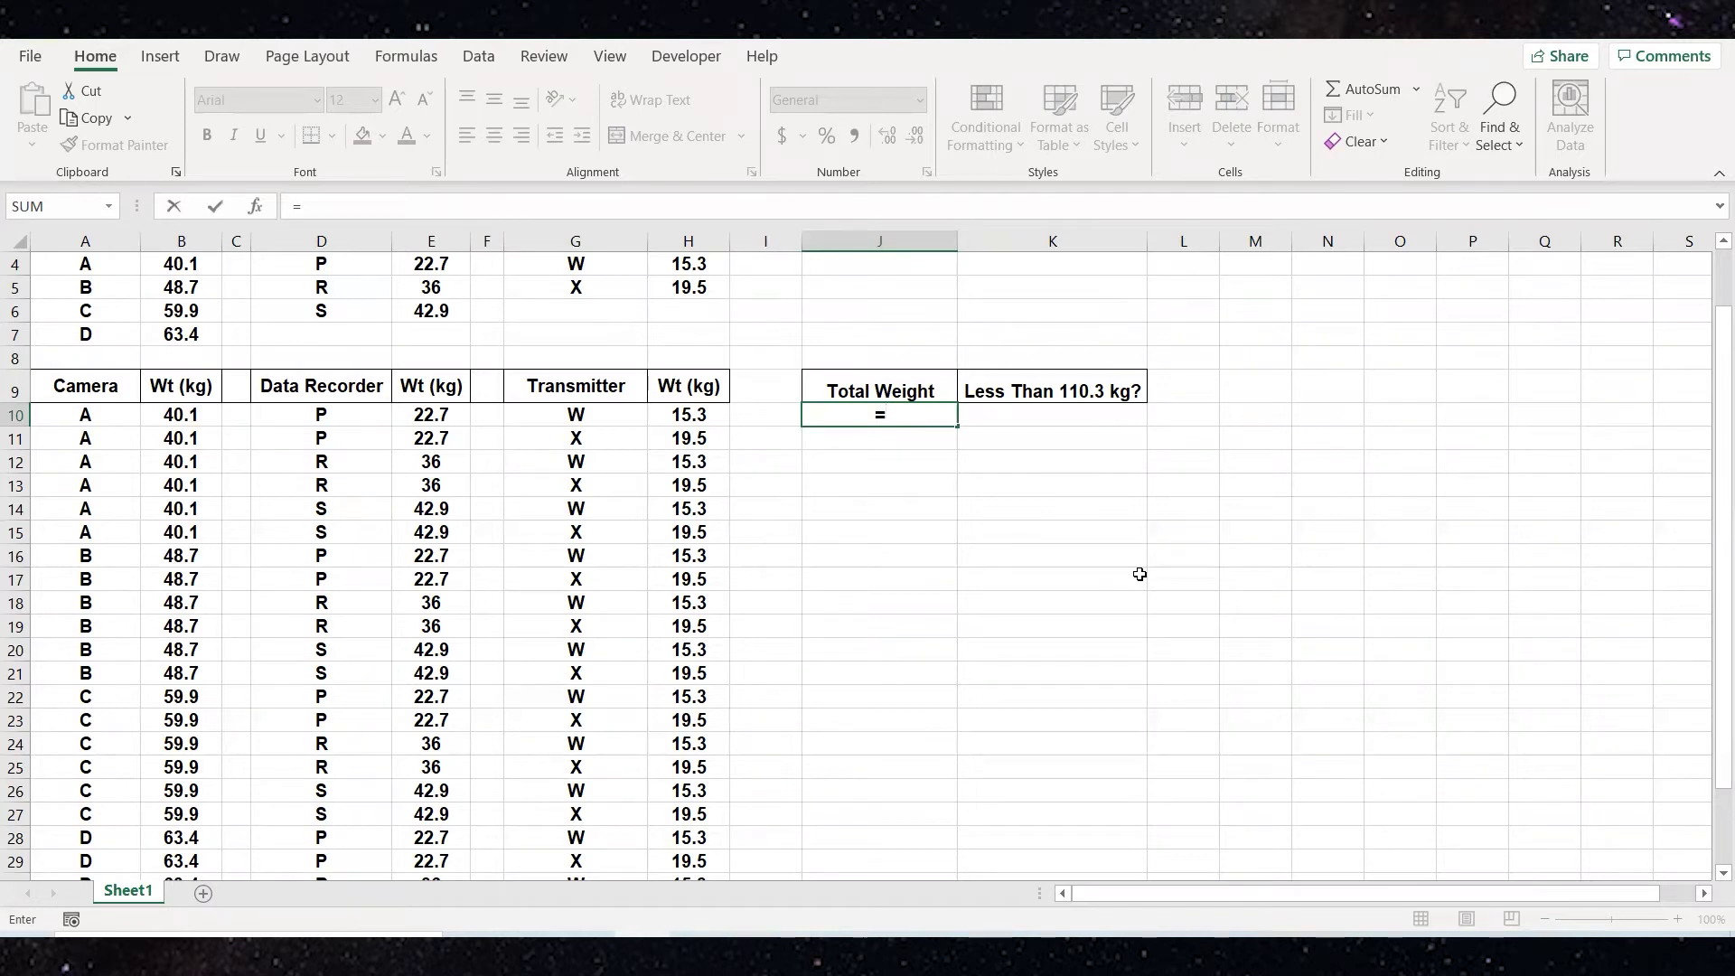
{"action": "type", "text": "sum"}
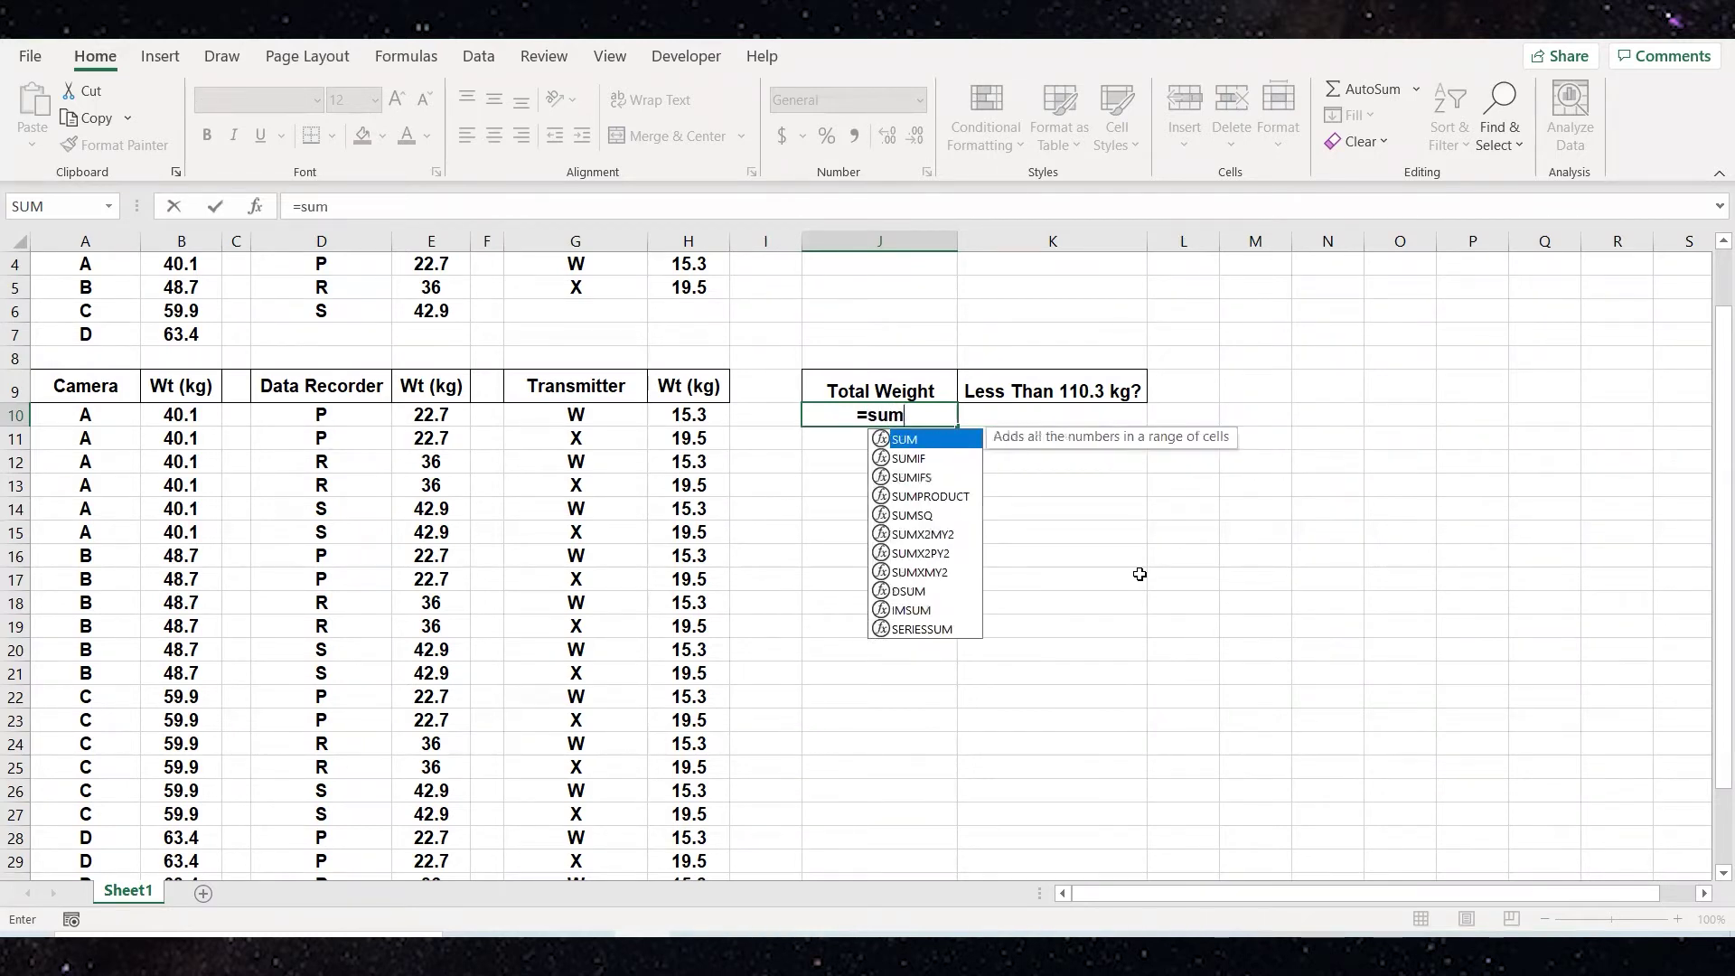
{"action": "type", "text": "("}
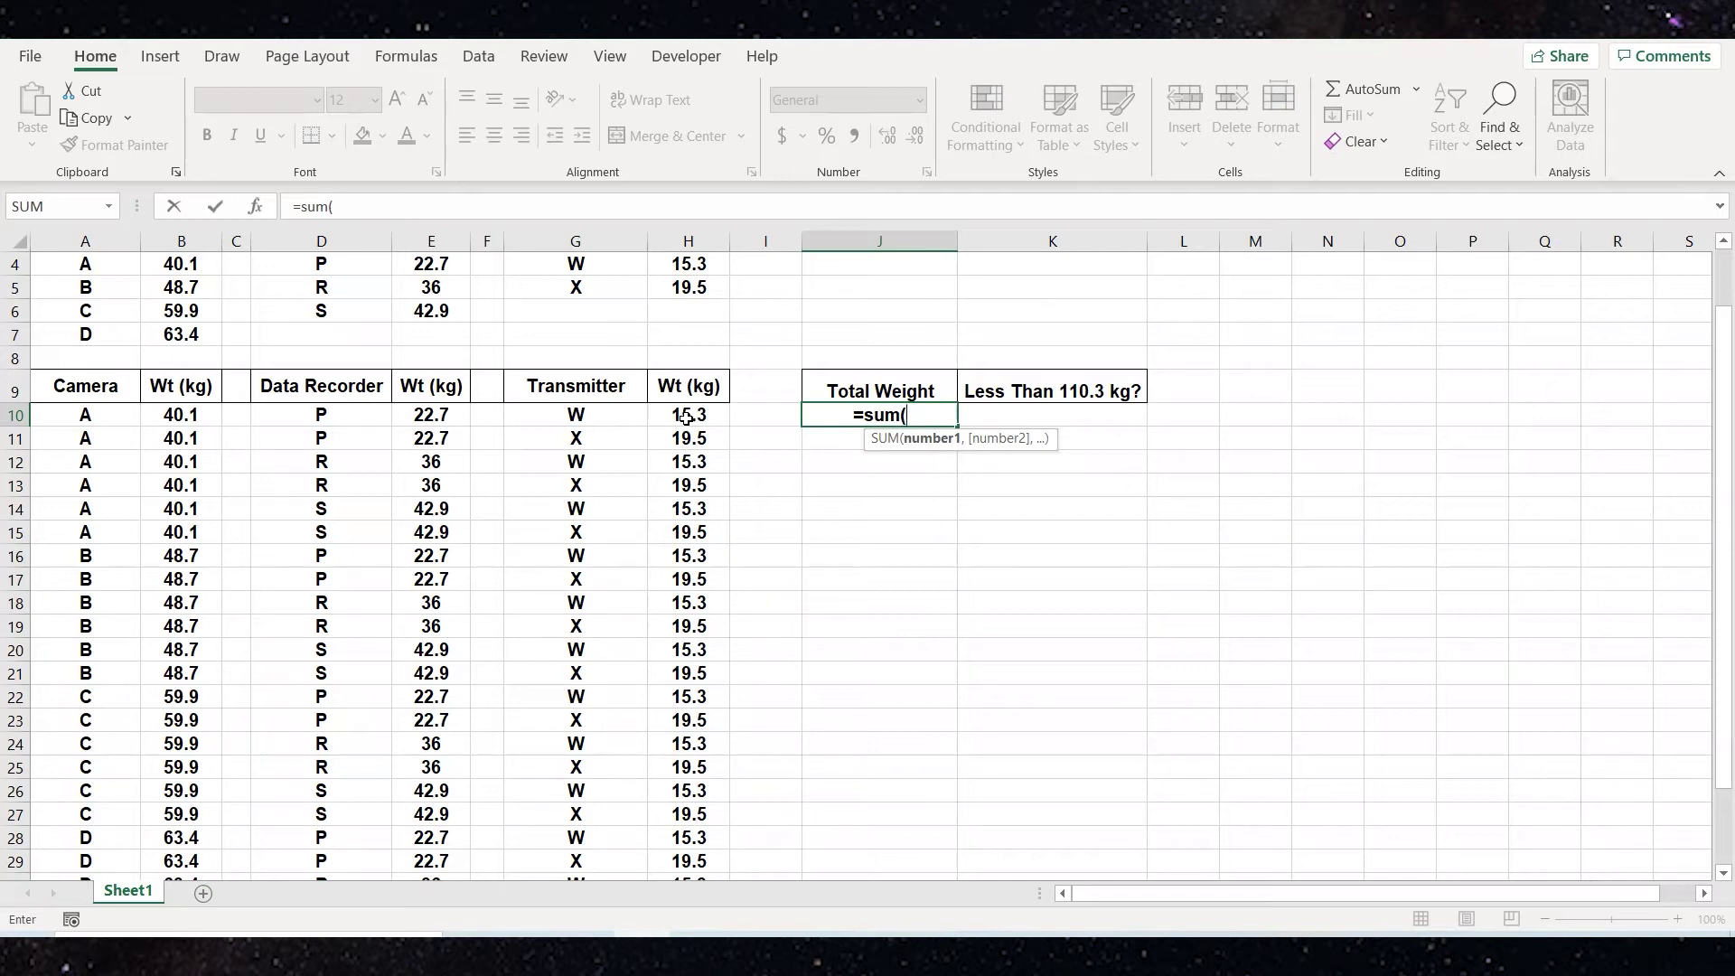
{"action": "left_click", "coordinate": [178, 414]}
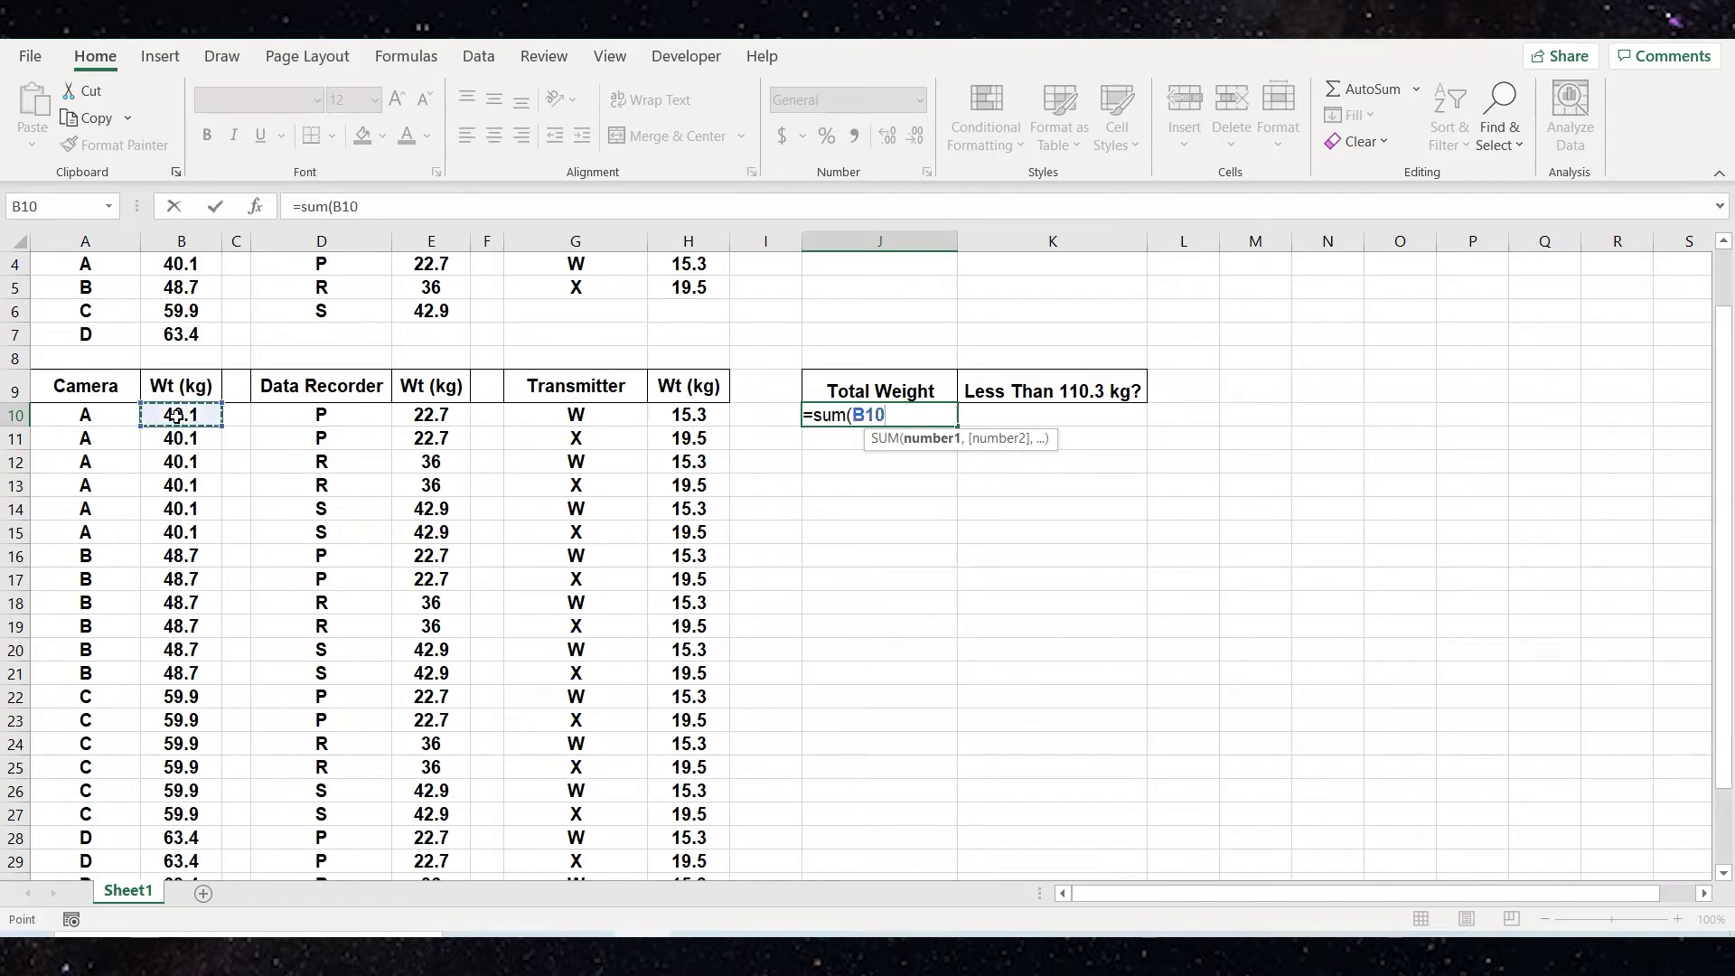
{"action": "type", "text": ","}
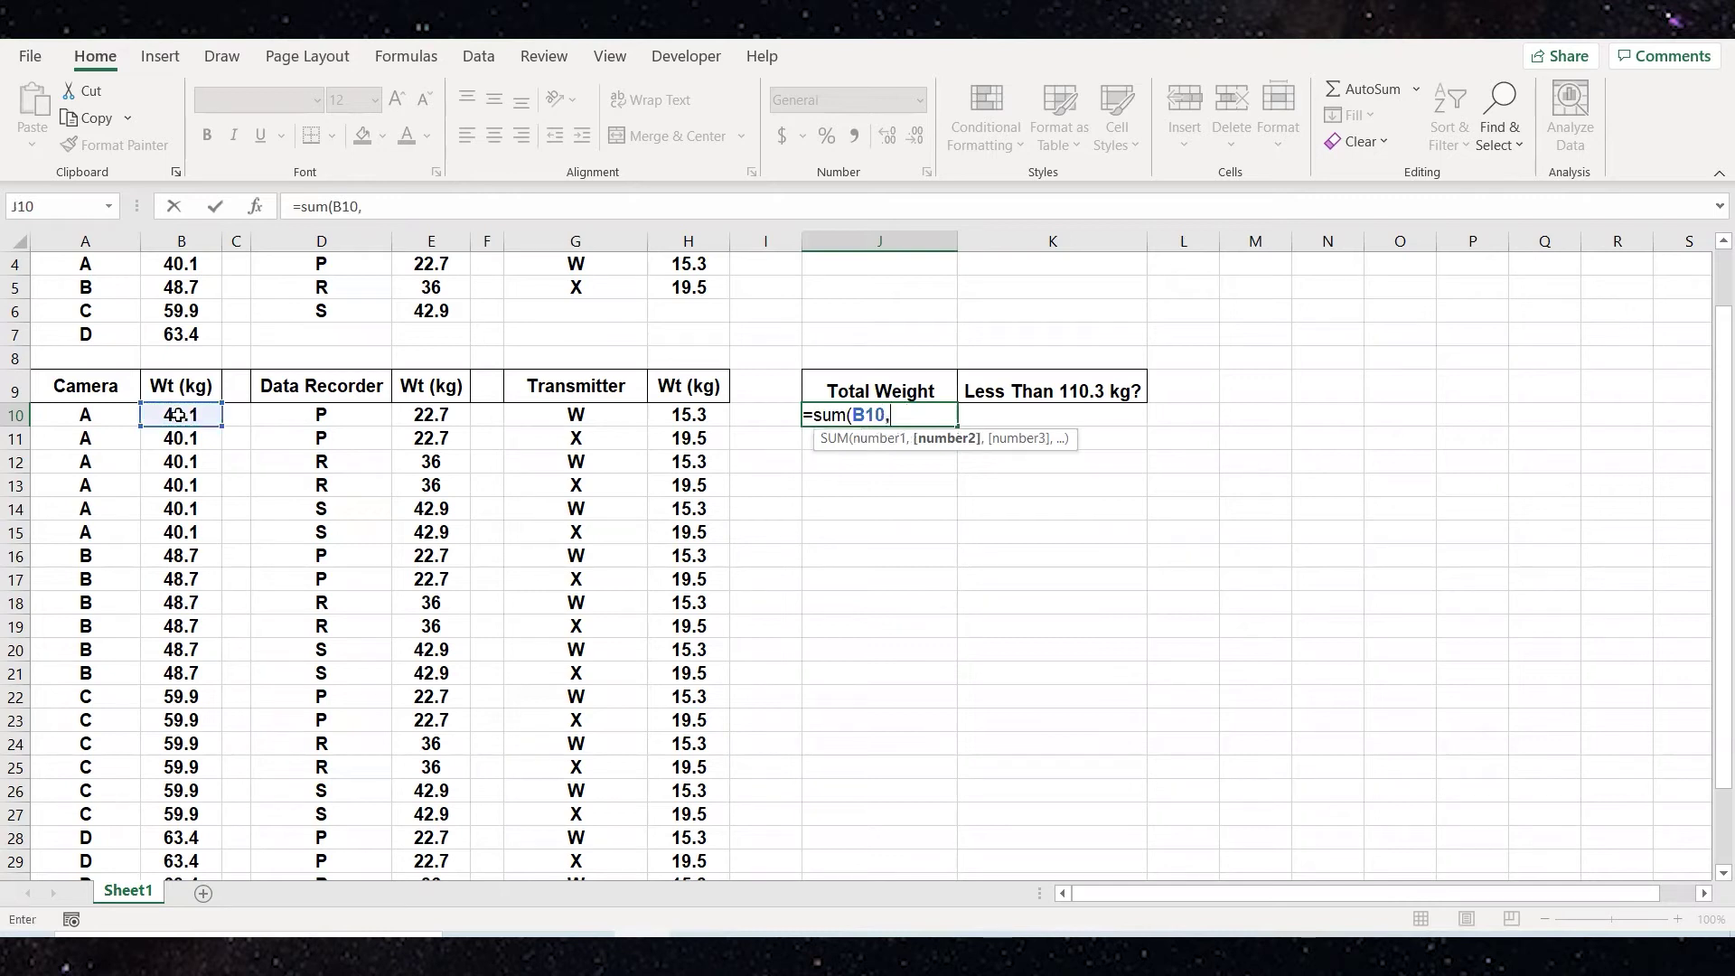
{"action": "left_click", "coordinate": [431, 414]}
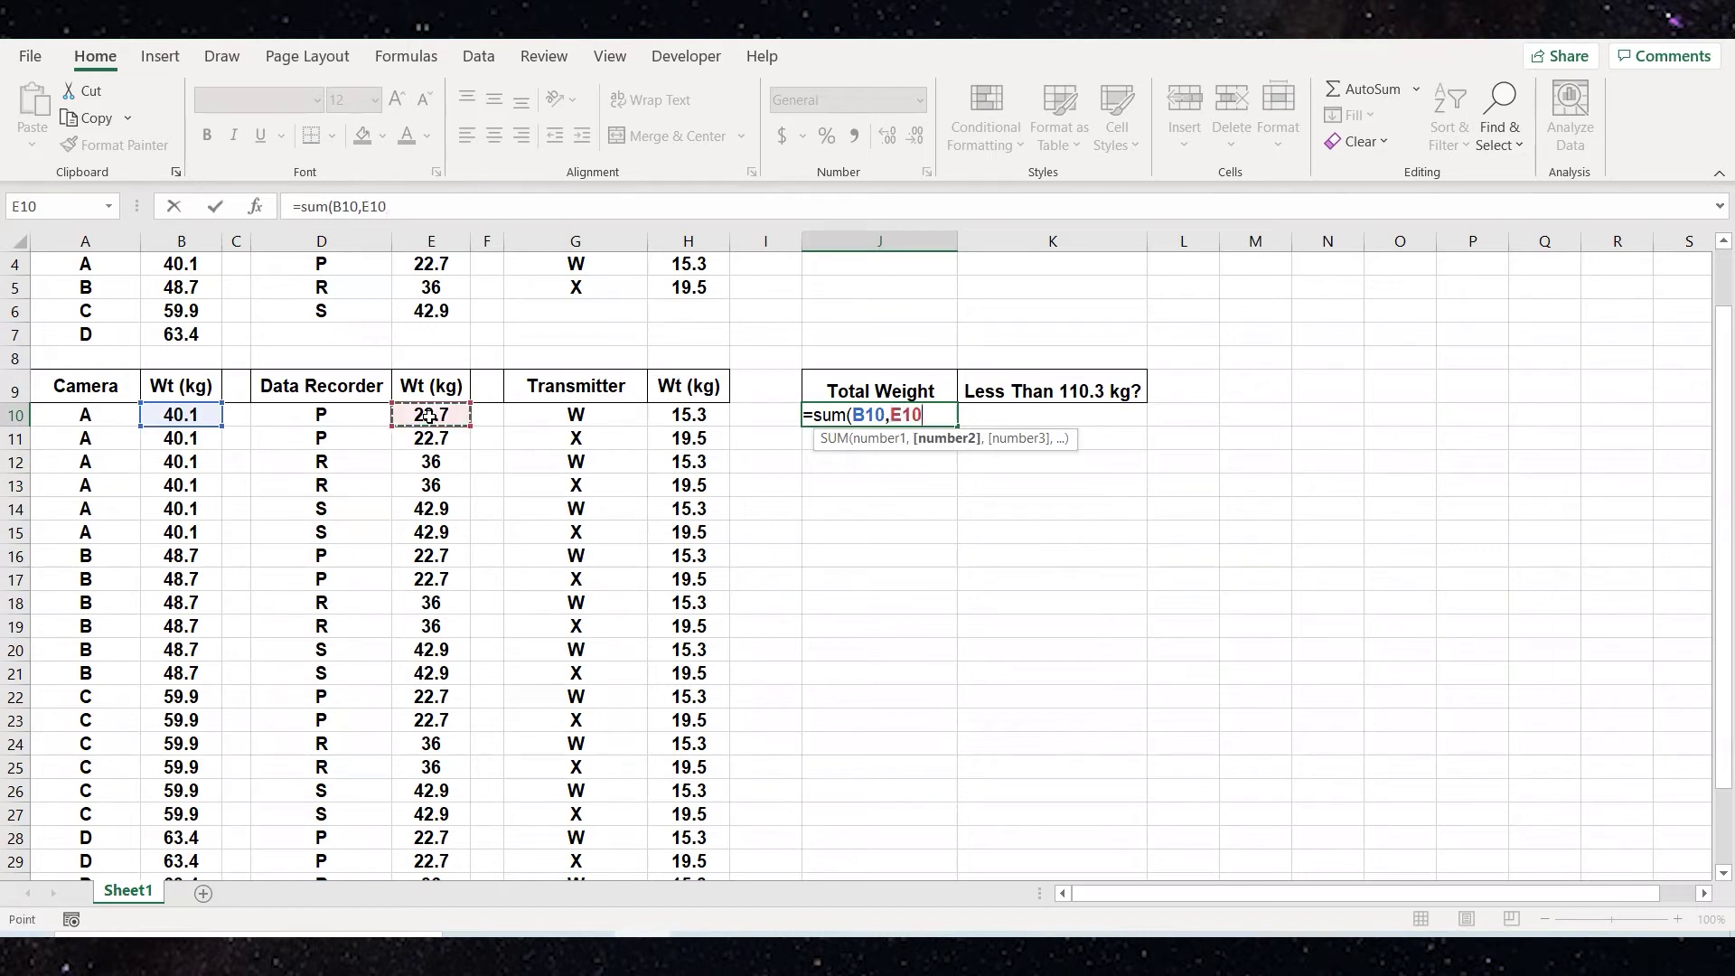
{"action": "type", "text": ","}
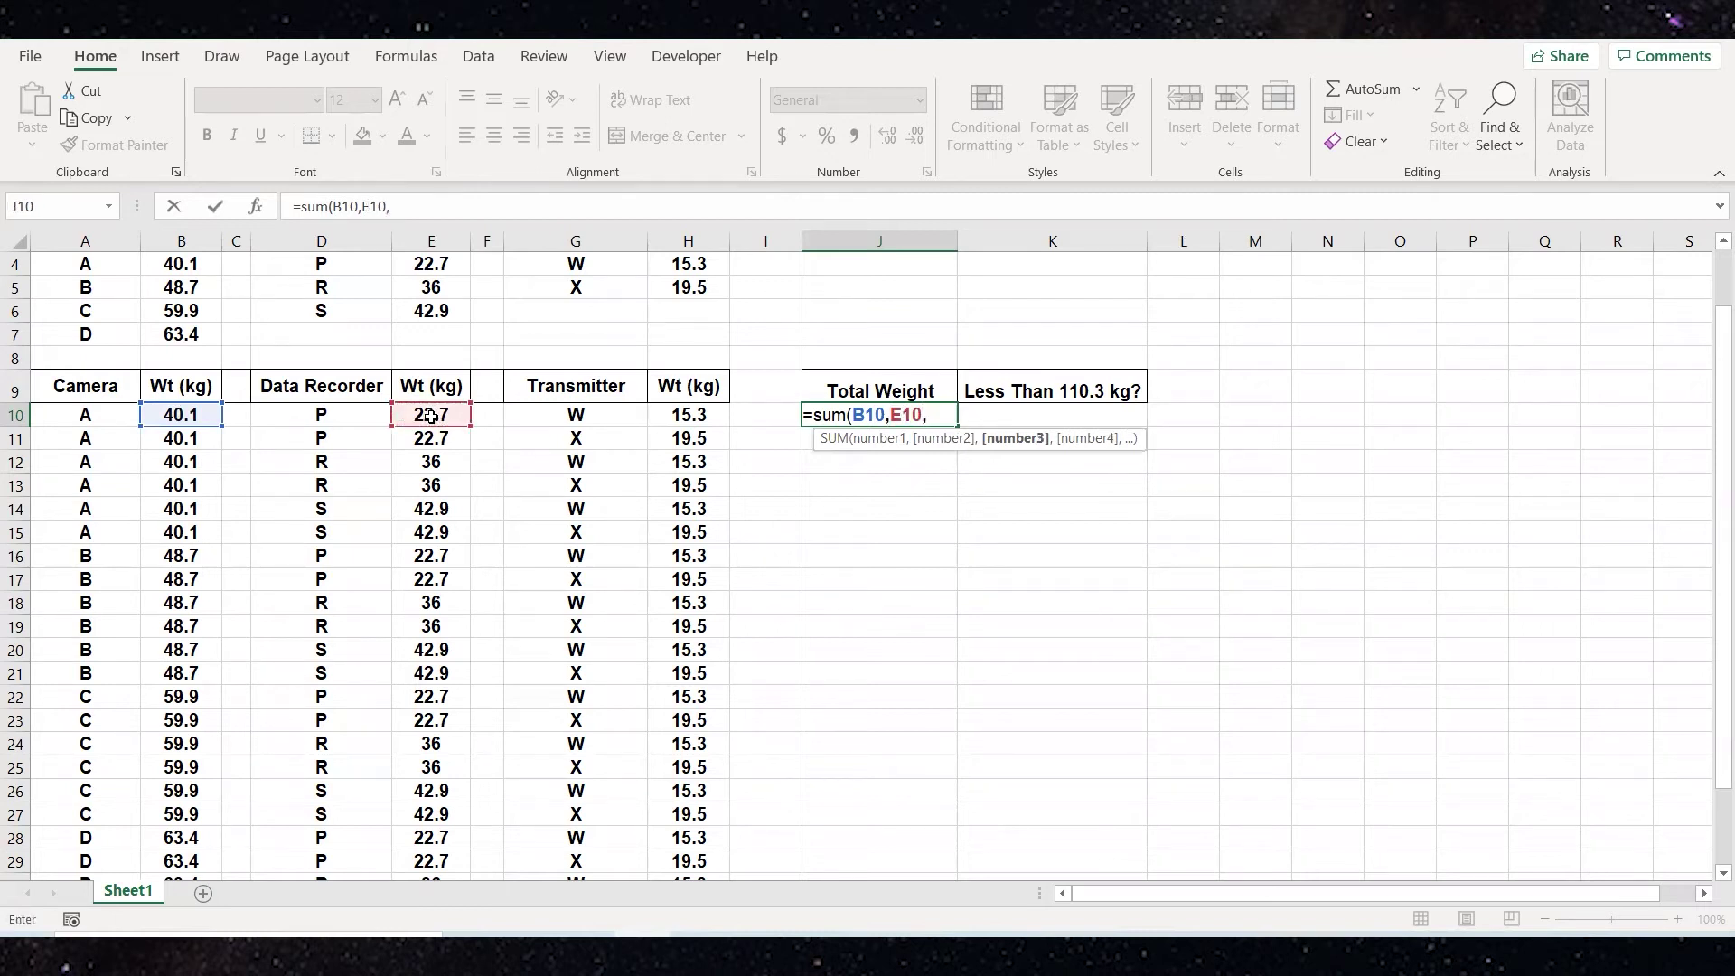
{"action": "left_click", "coordinate": [689, 415]}
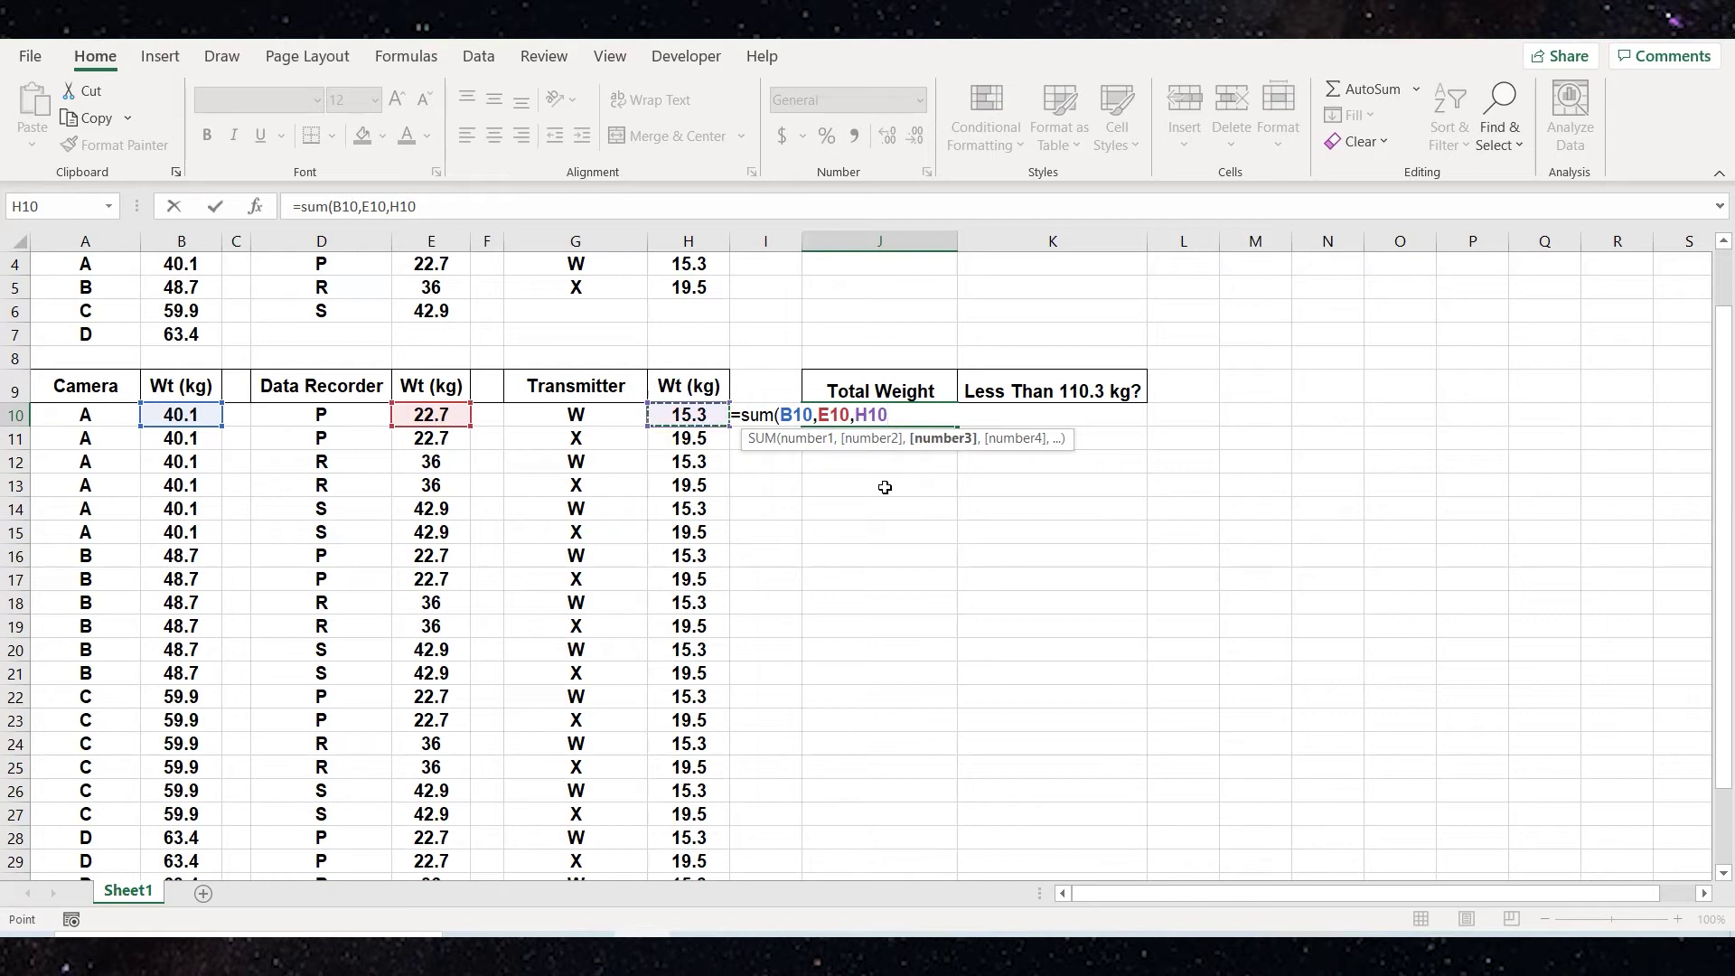
{"action": "key", "text": "Return"}
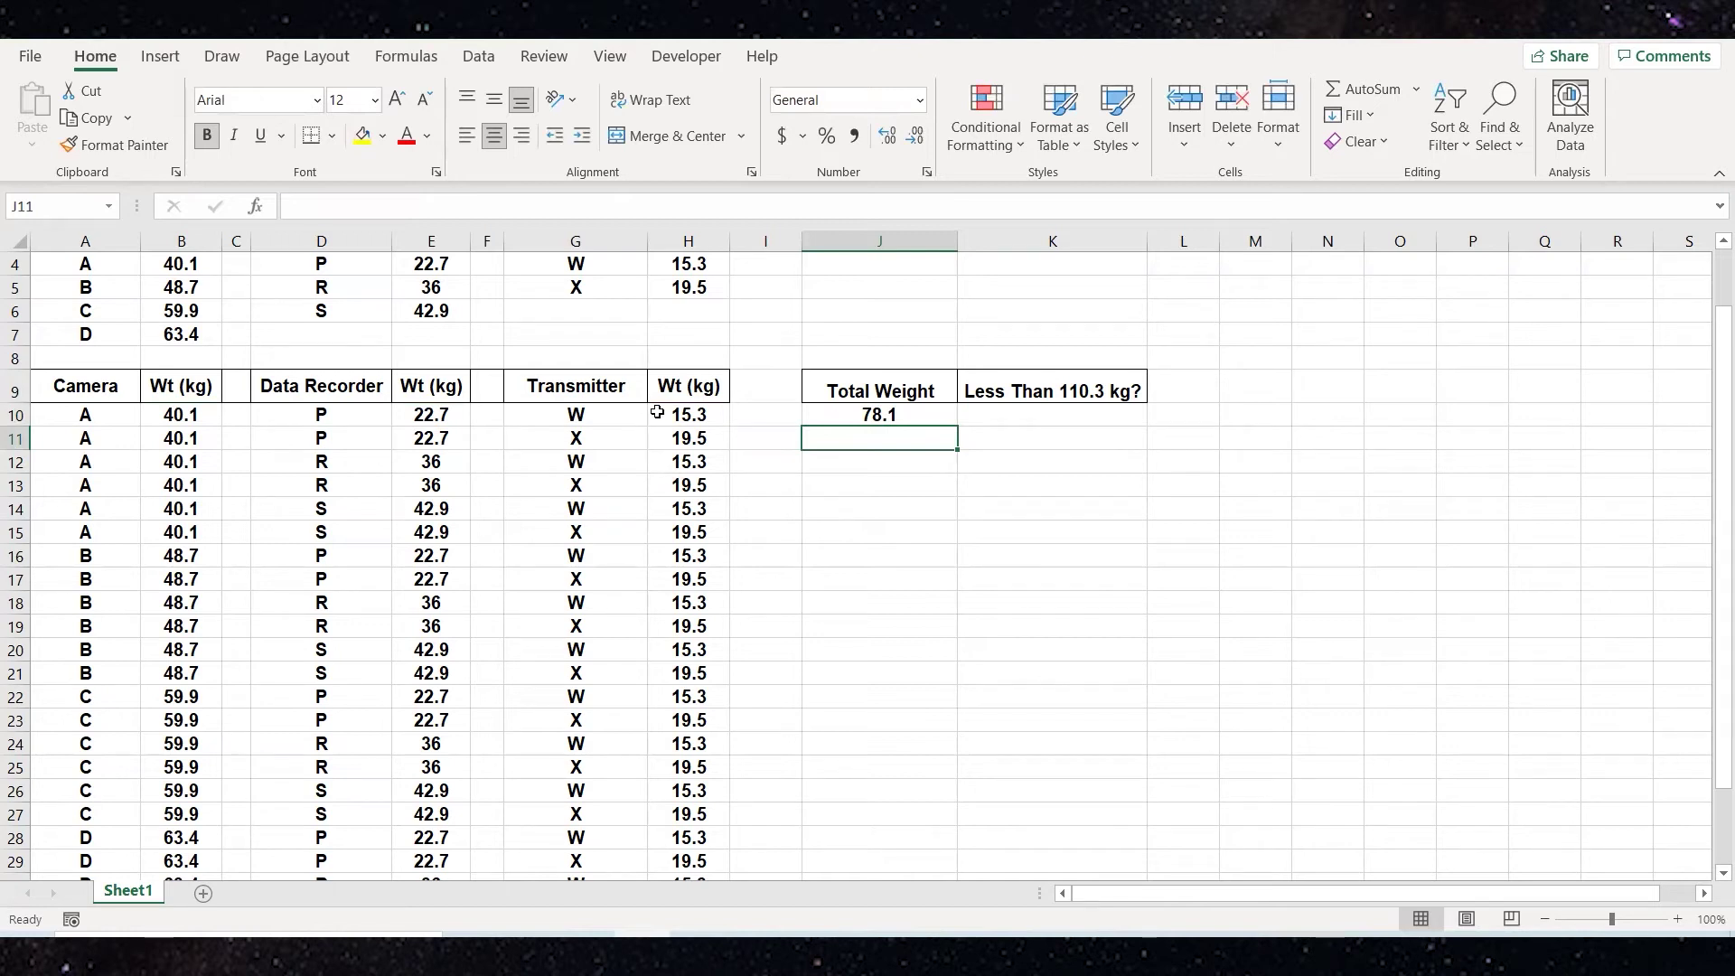
Step: Try the alternative formula summing the whole range A10:H10 in cell L10, and clear that cell
{"action": "left_click", "coordinate": [1179, 417]}
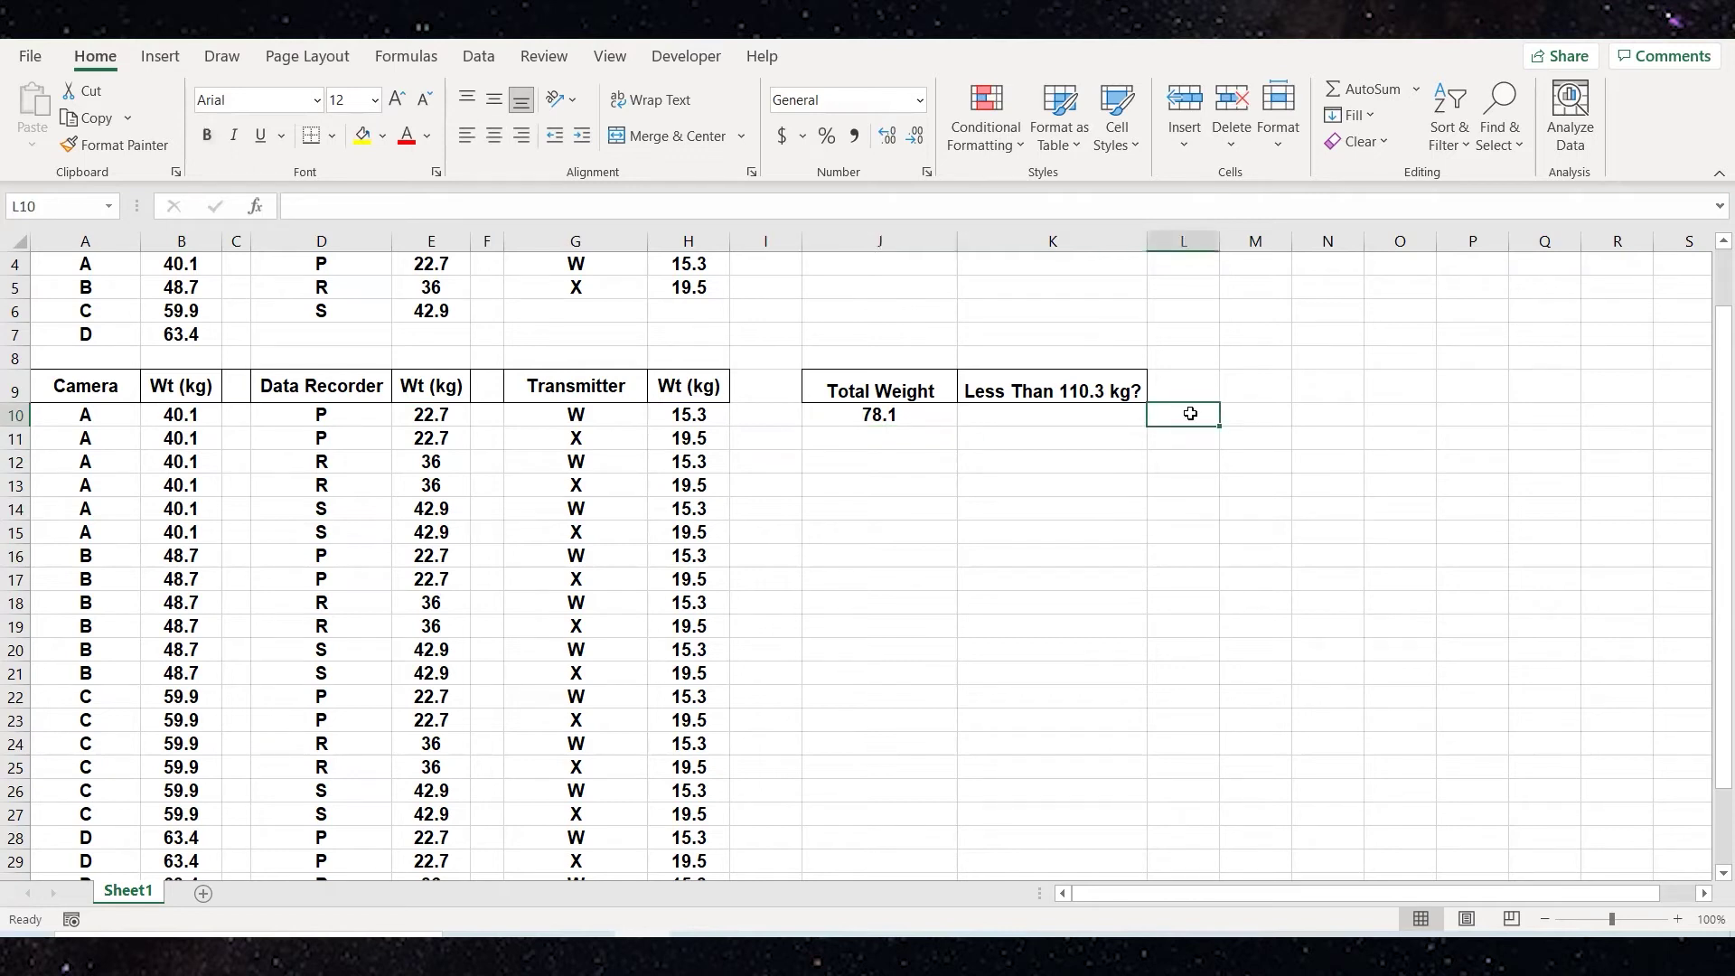
{"action": "type", "text": "="}
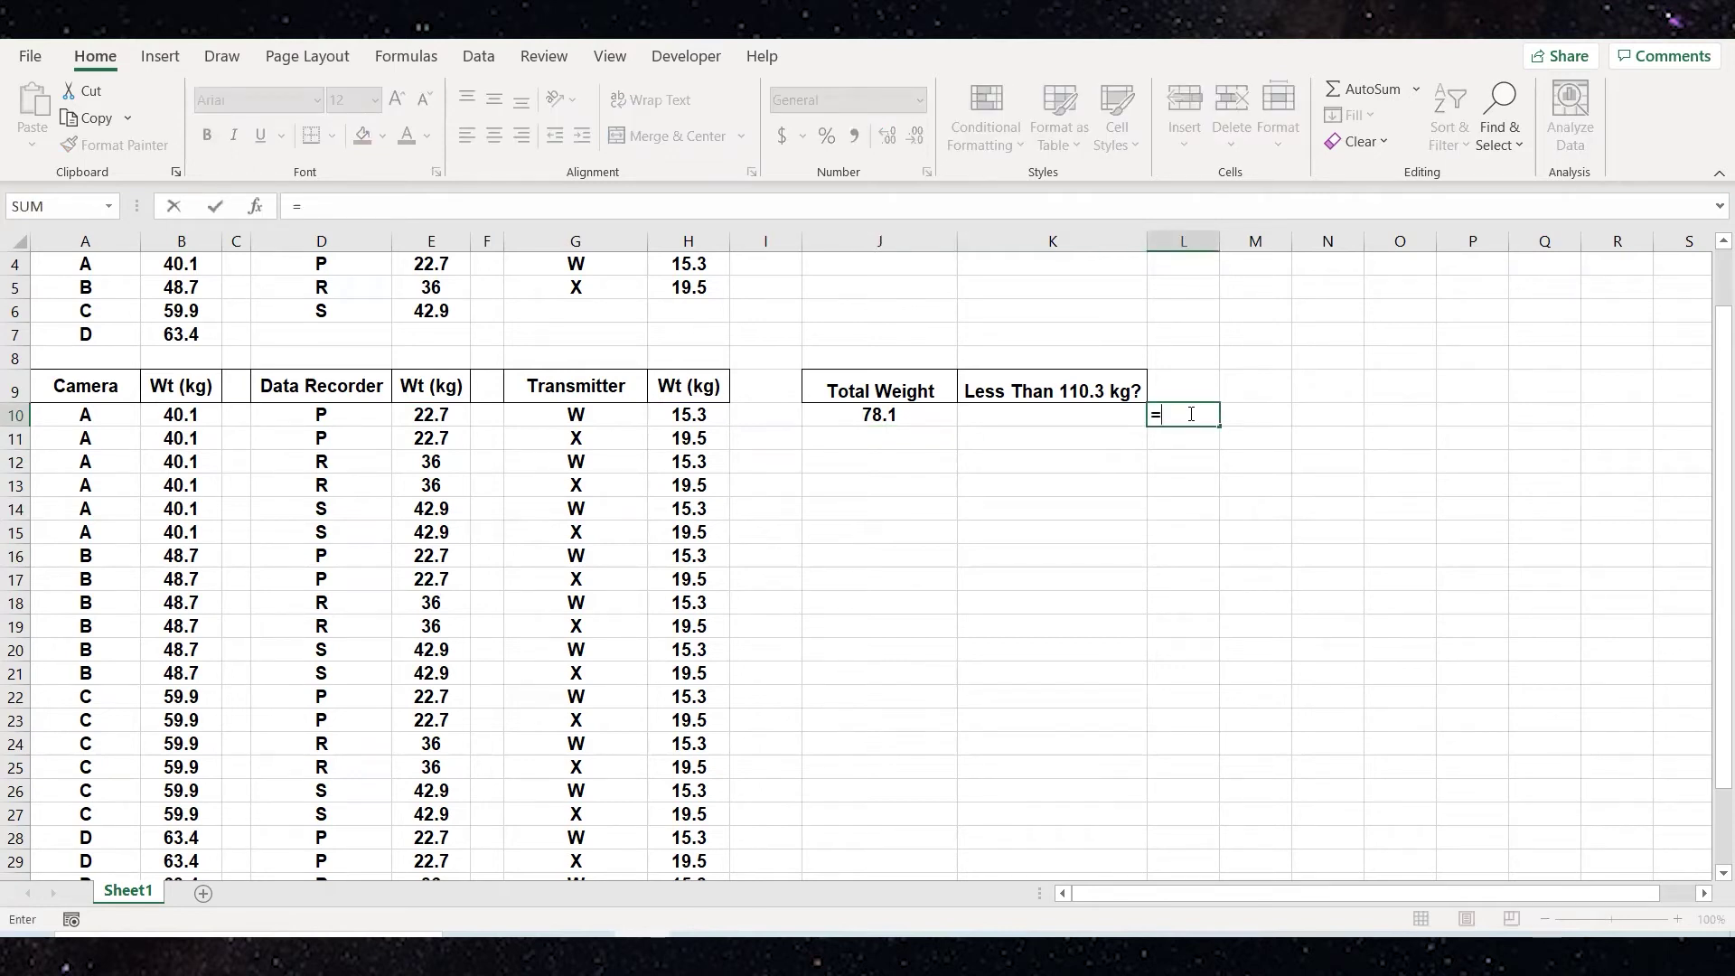
{"action": "type", "text": "sum("}
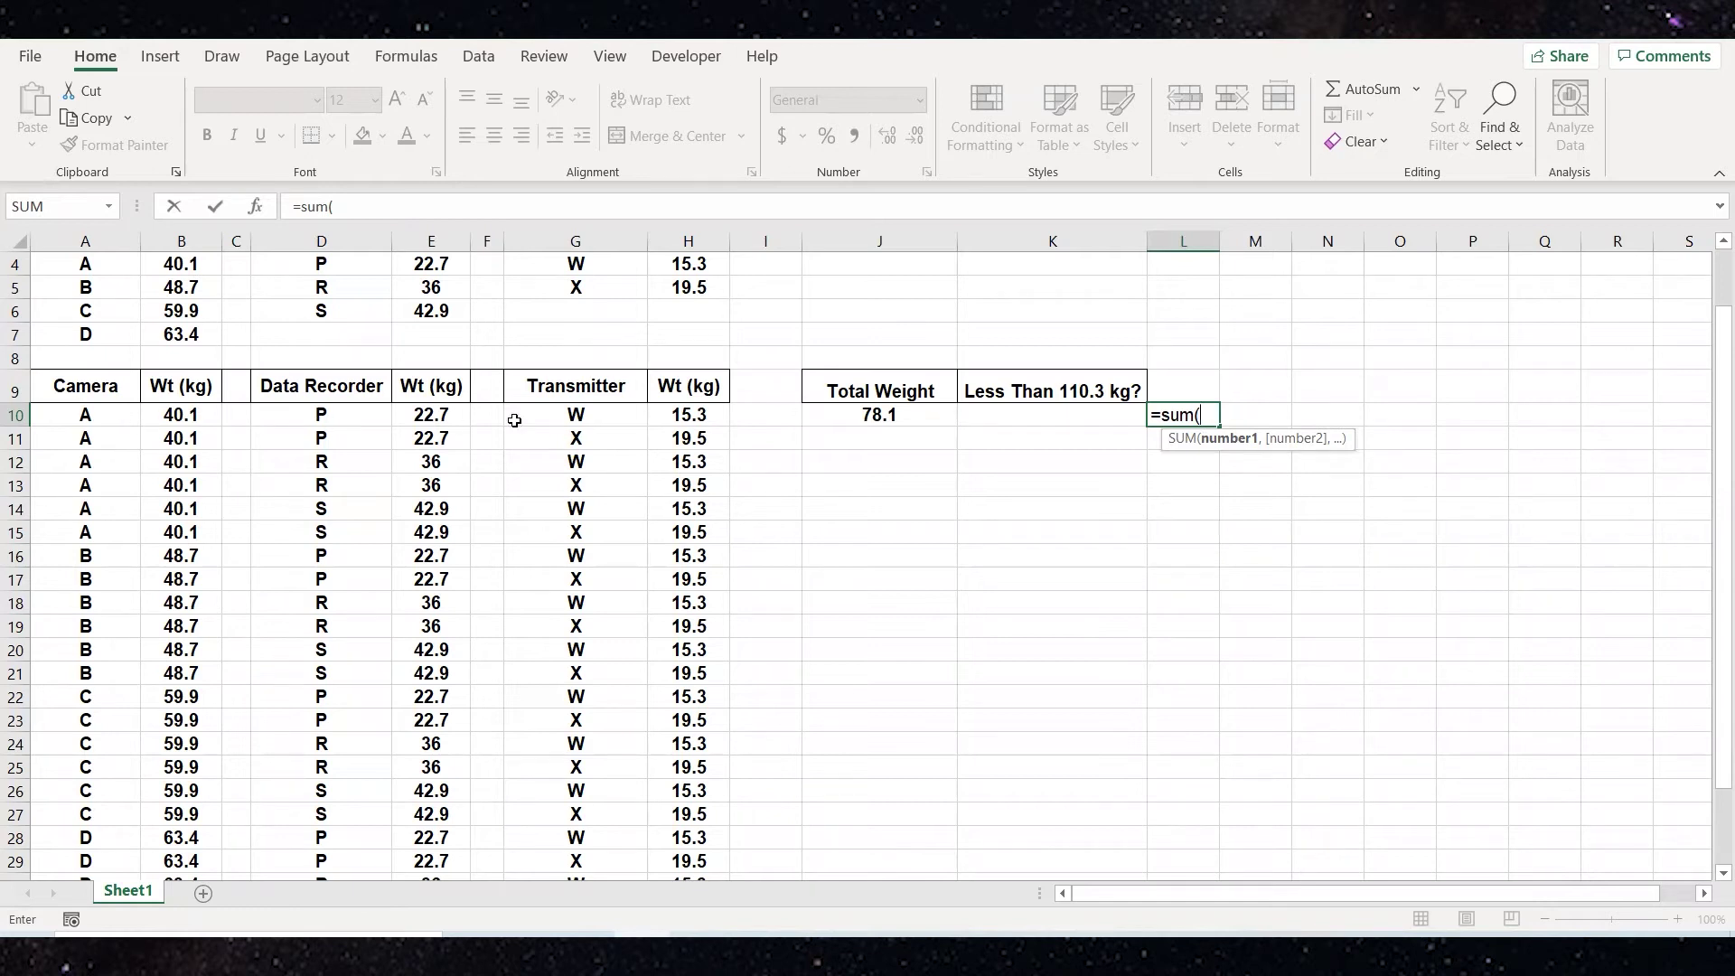
{"action": "left_click", "coordinate": [87, 415]}
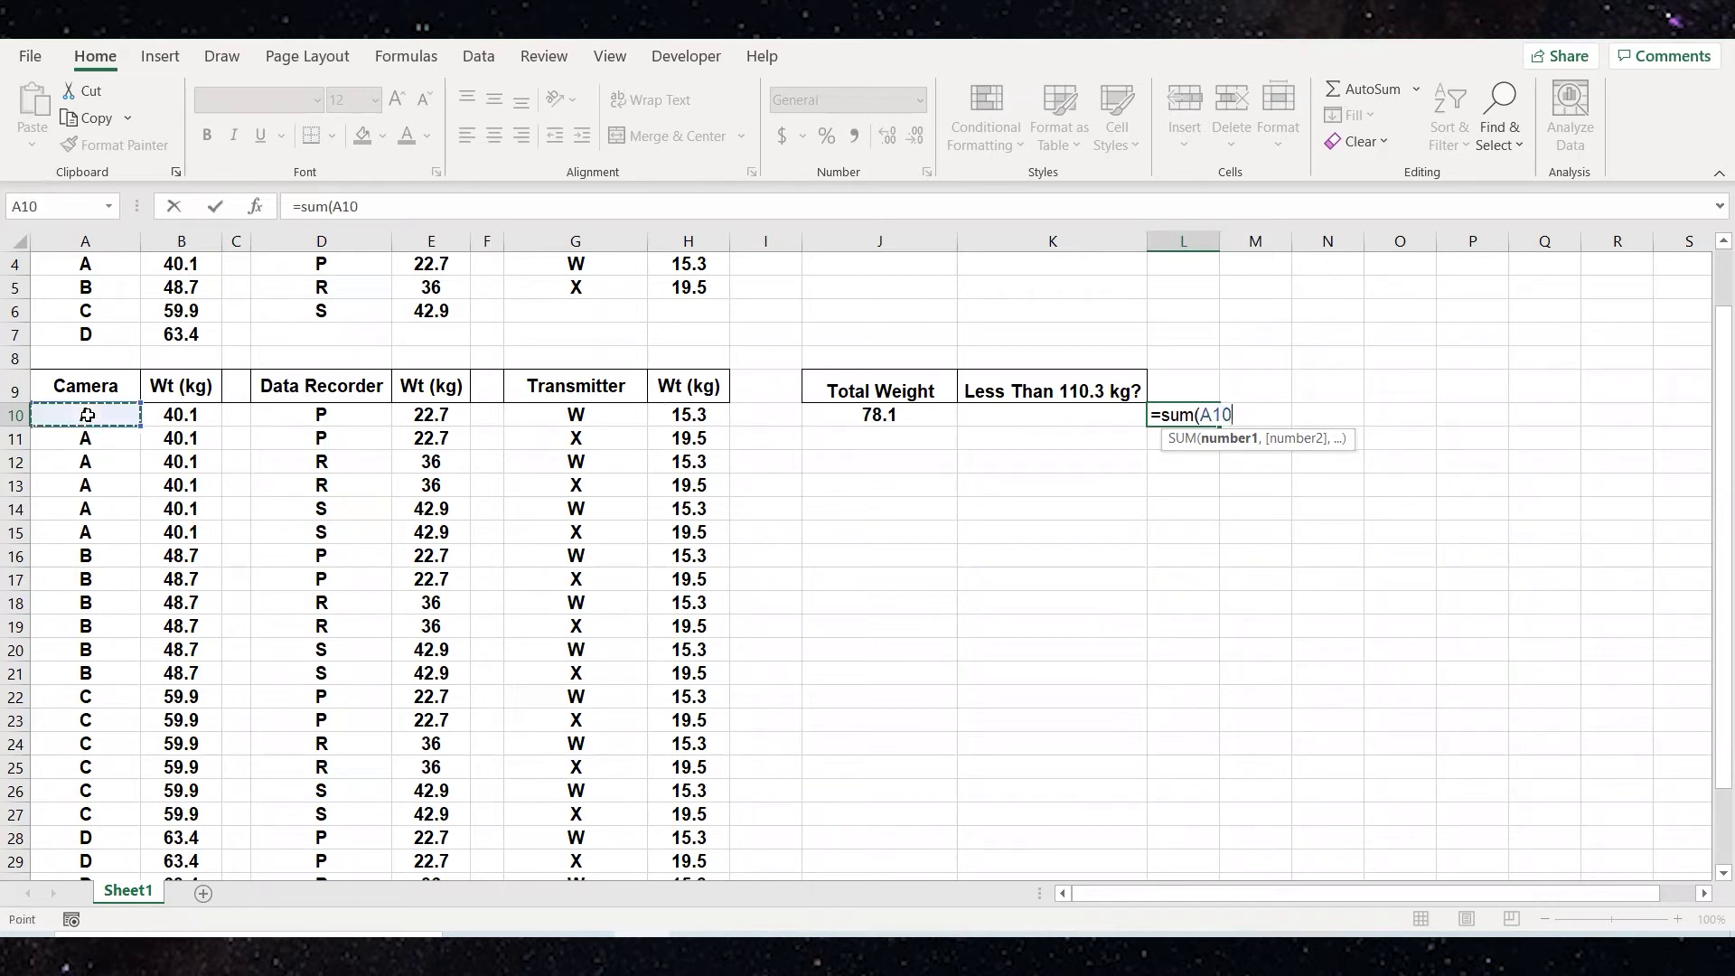
{"action": "left_click_drag", "start_coordinate": [87, 414], "coordinate": [675, 418]}
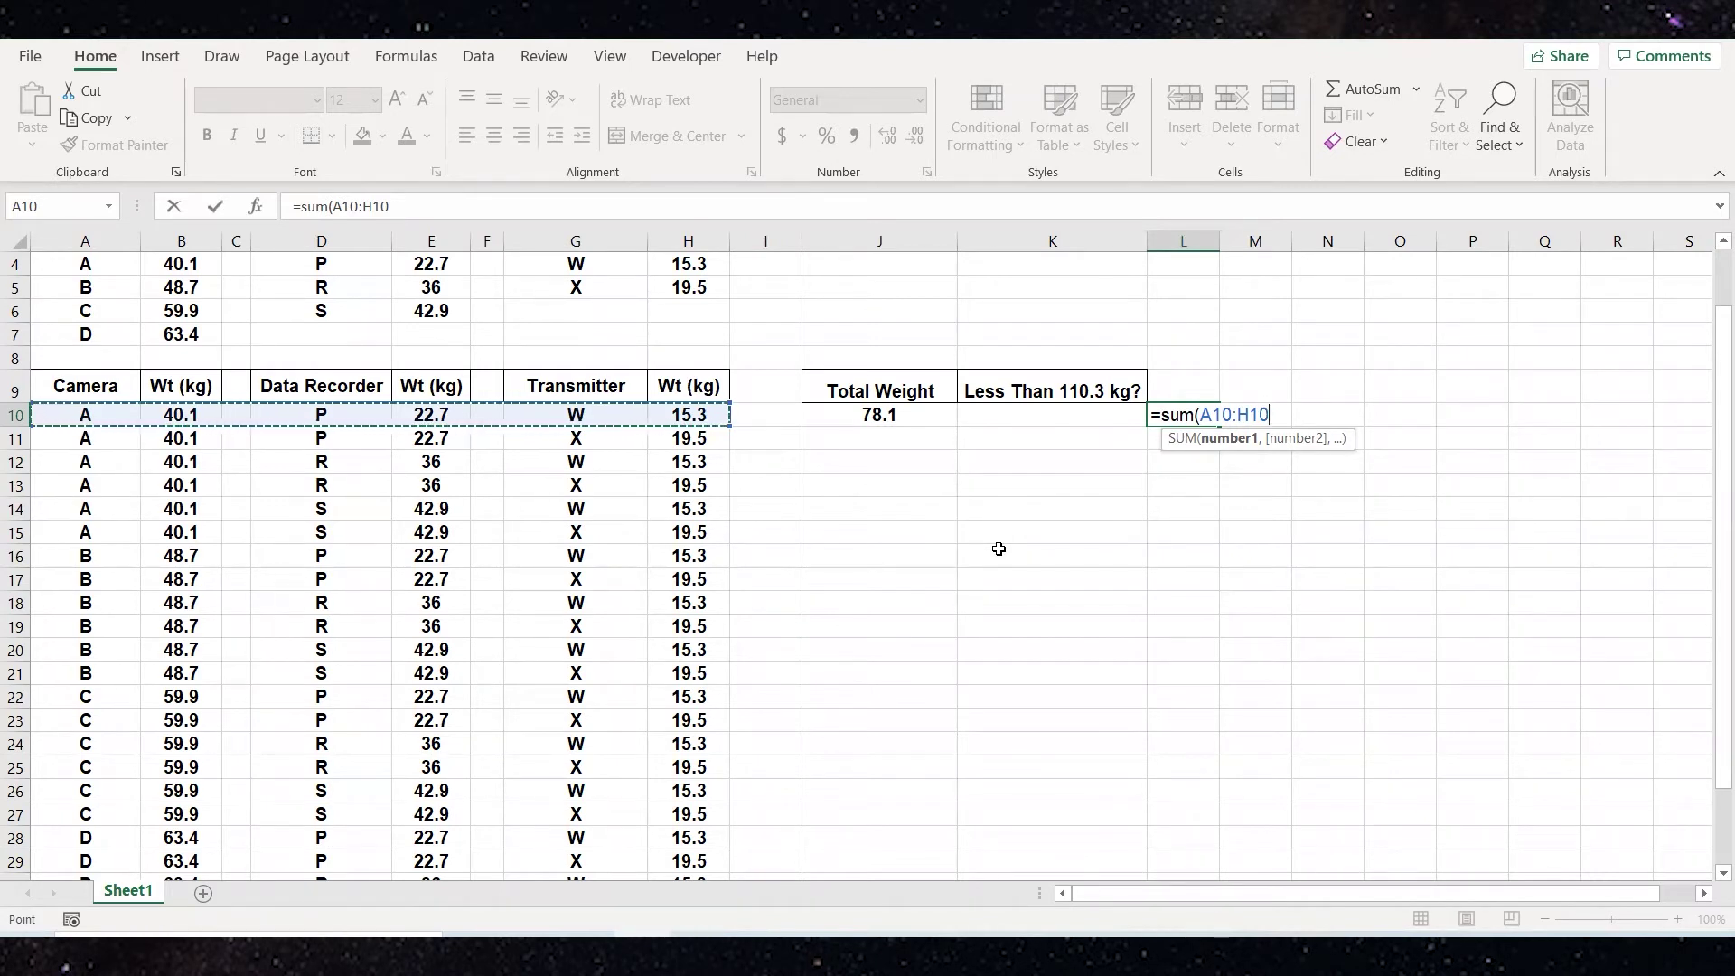
{"action": "key", "text": "Return"}
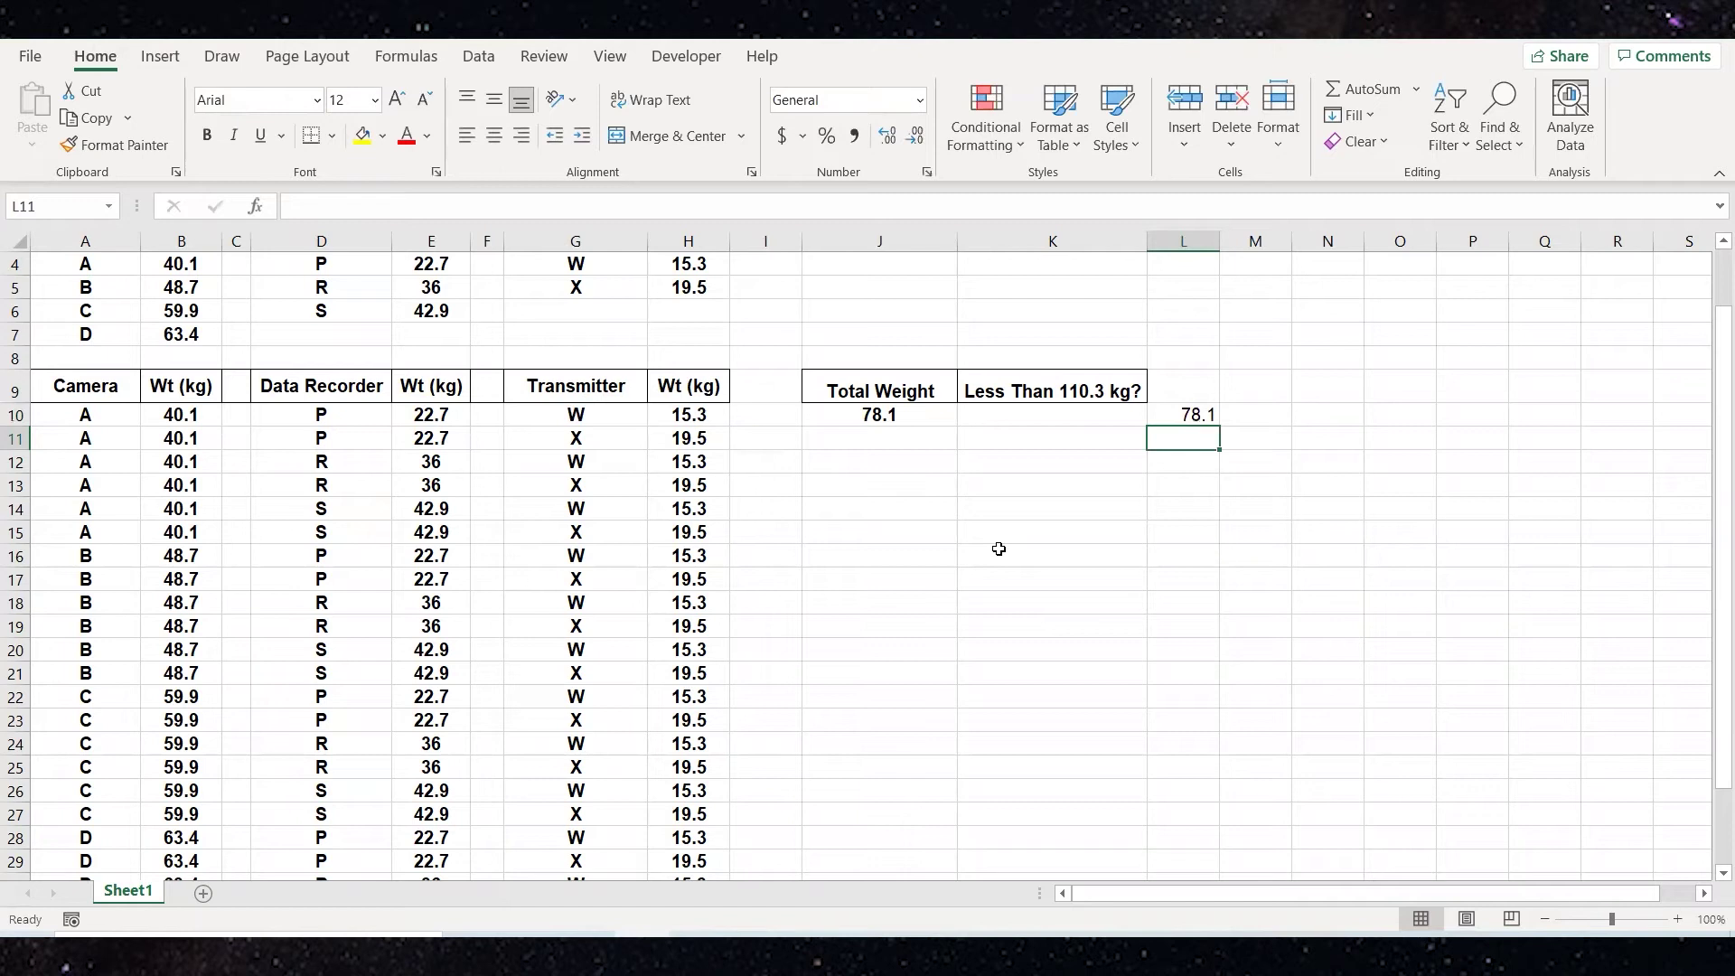
{"action": "key", "text": "Up"}
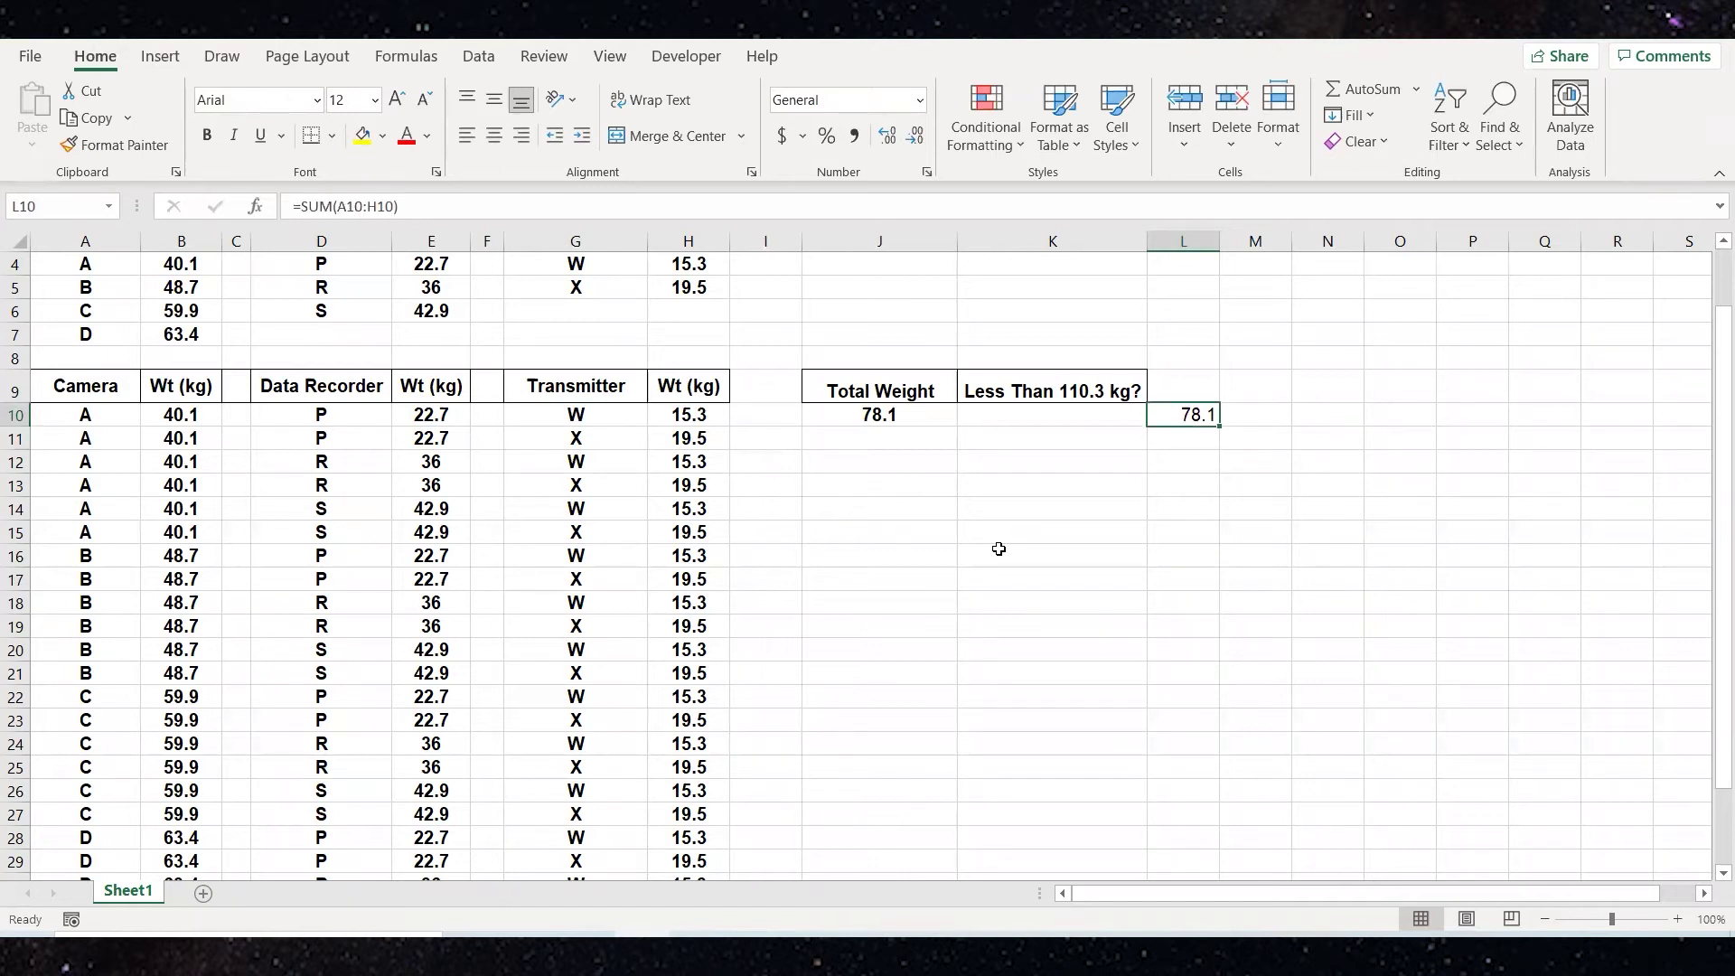
{"action": "key", "text": "Delete"}
Step: Copy the total weight formula from J10 into J11:J33 for all remaining component combinations
{"action": "left_click", "coordinate": [872, 416]}
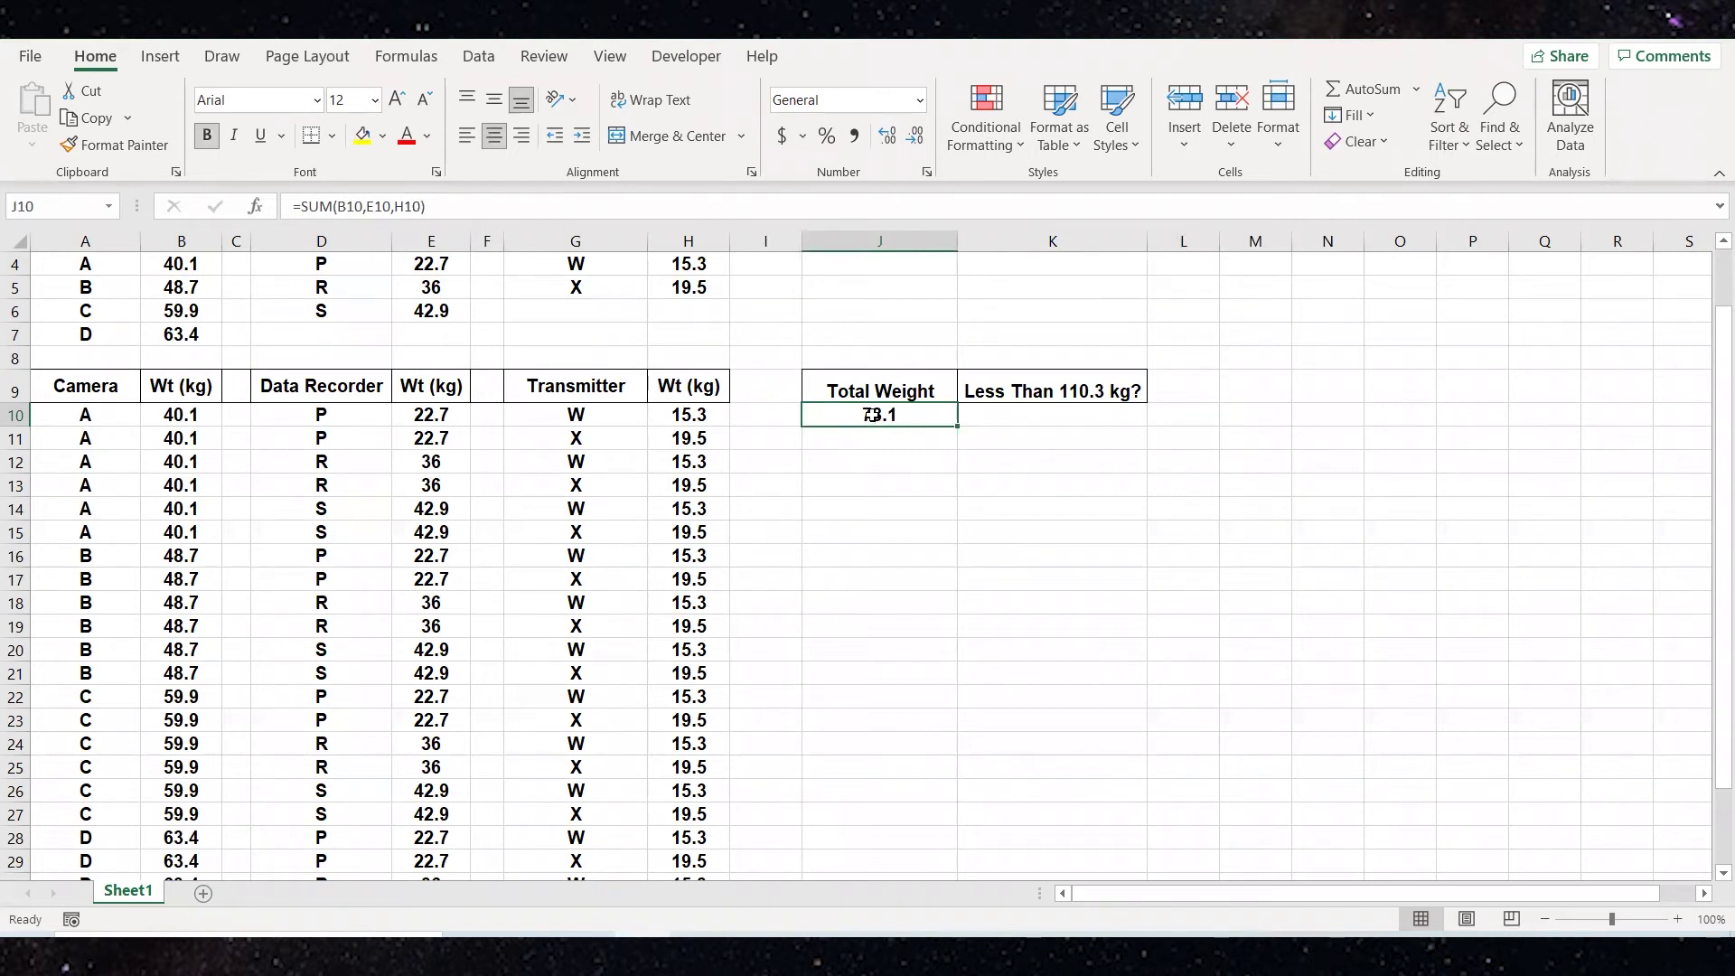
{"action": "right_click", "coordinate": [872, 415]}
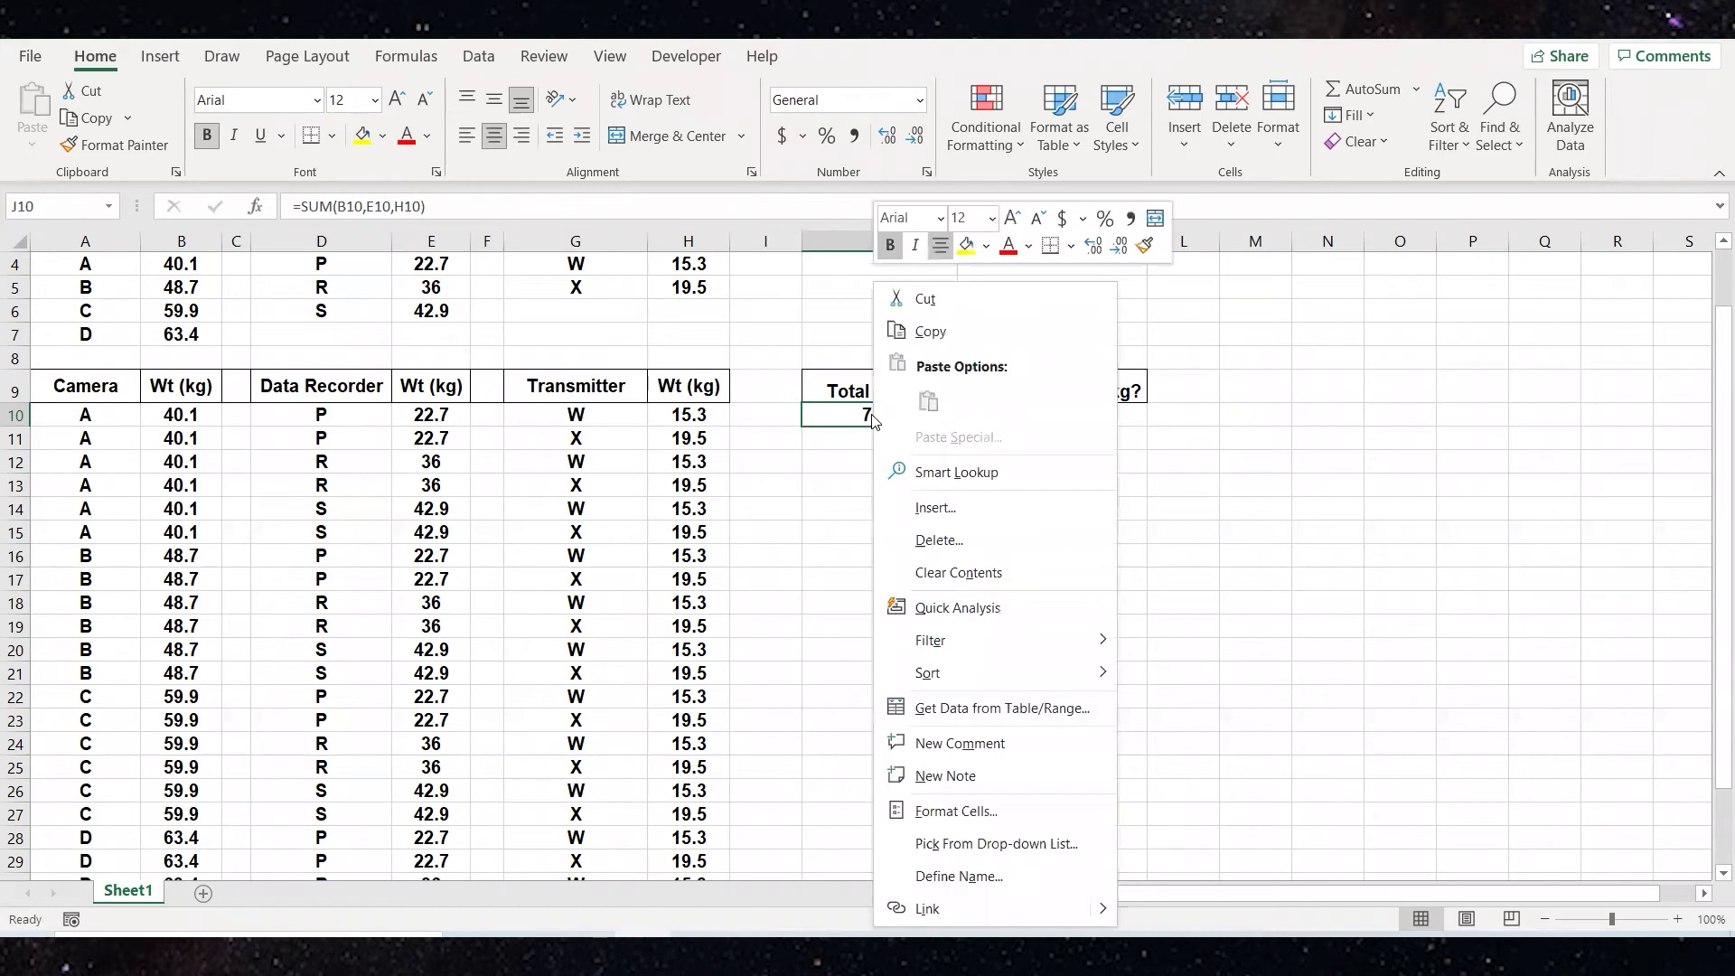
{"action": "left_click", "coordinate": [929, 331]}
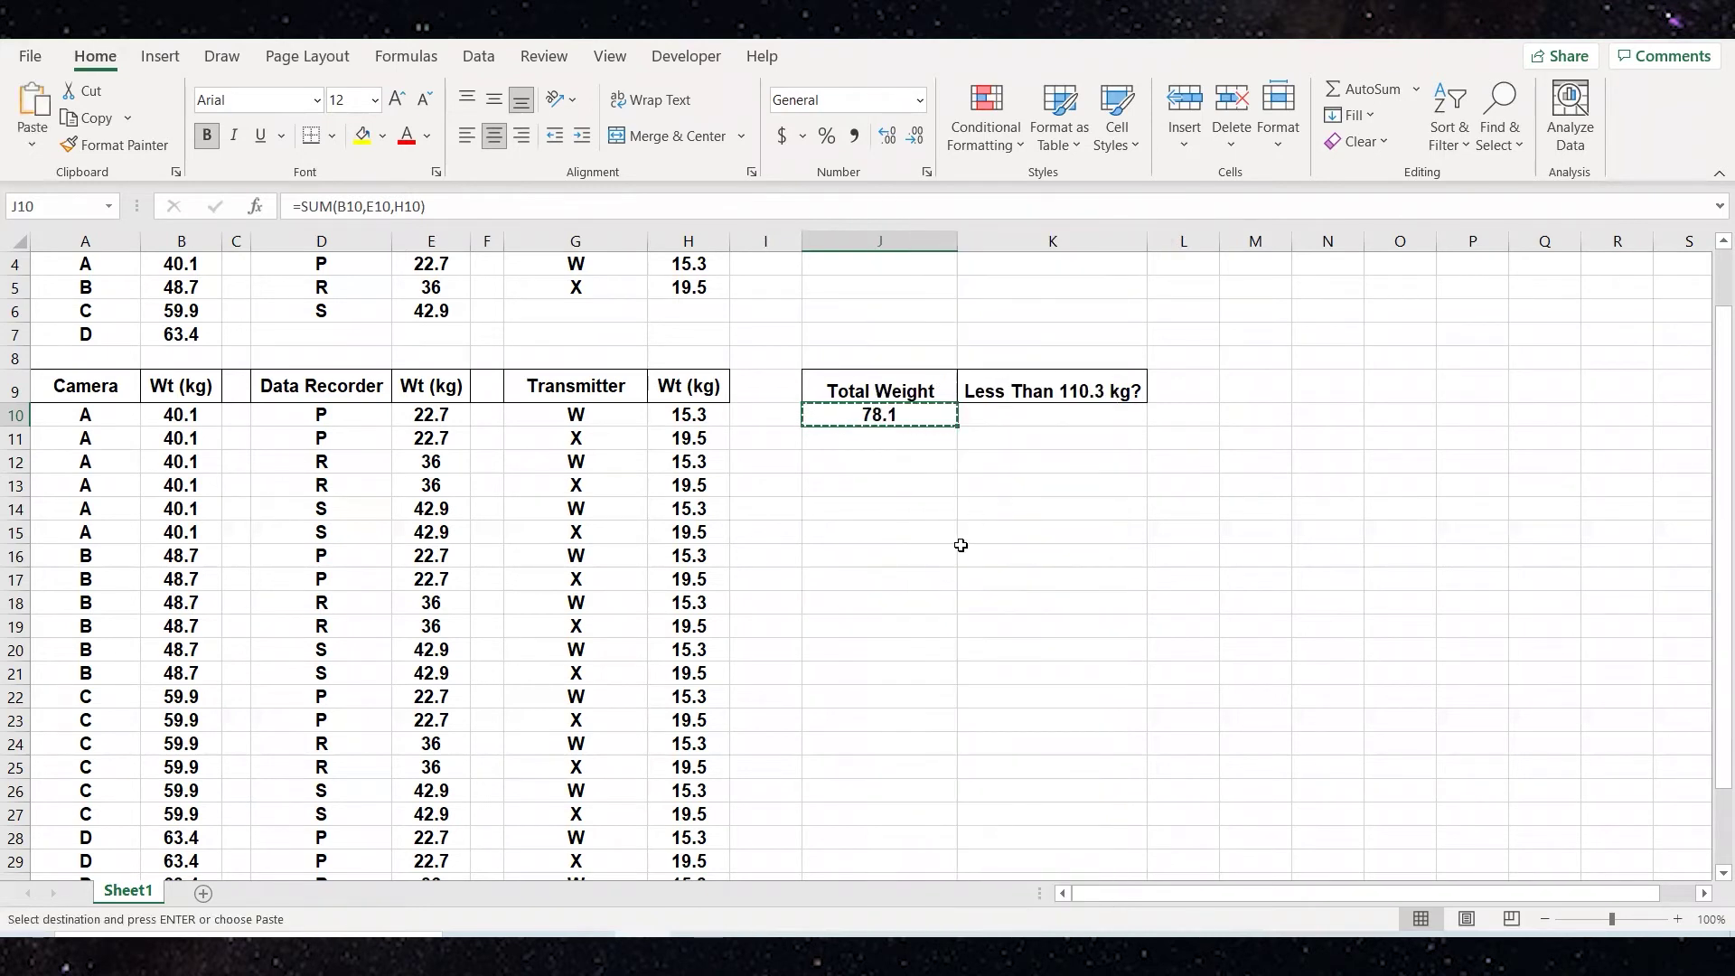
{"action": "left_click_drag", "start_coordinate": [864, 438], "coordinate": [847, 829]}
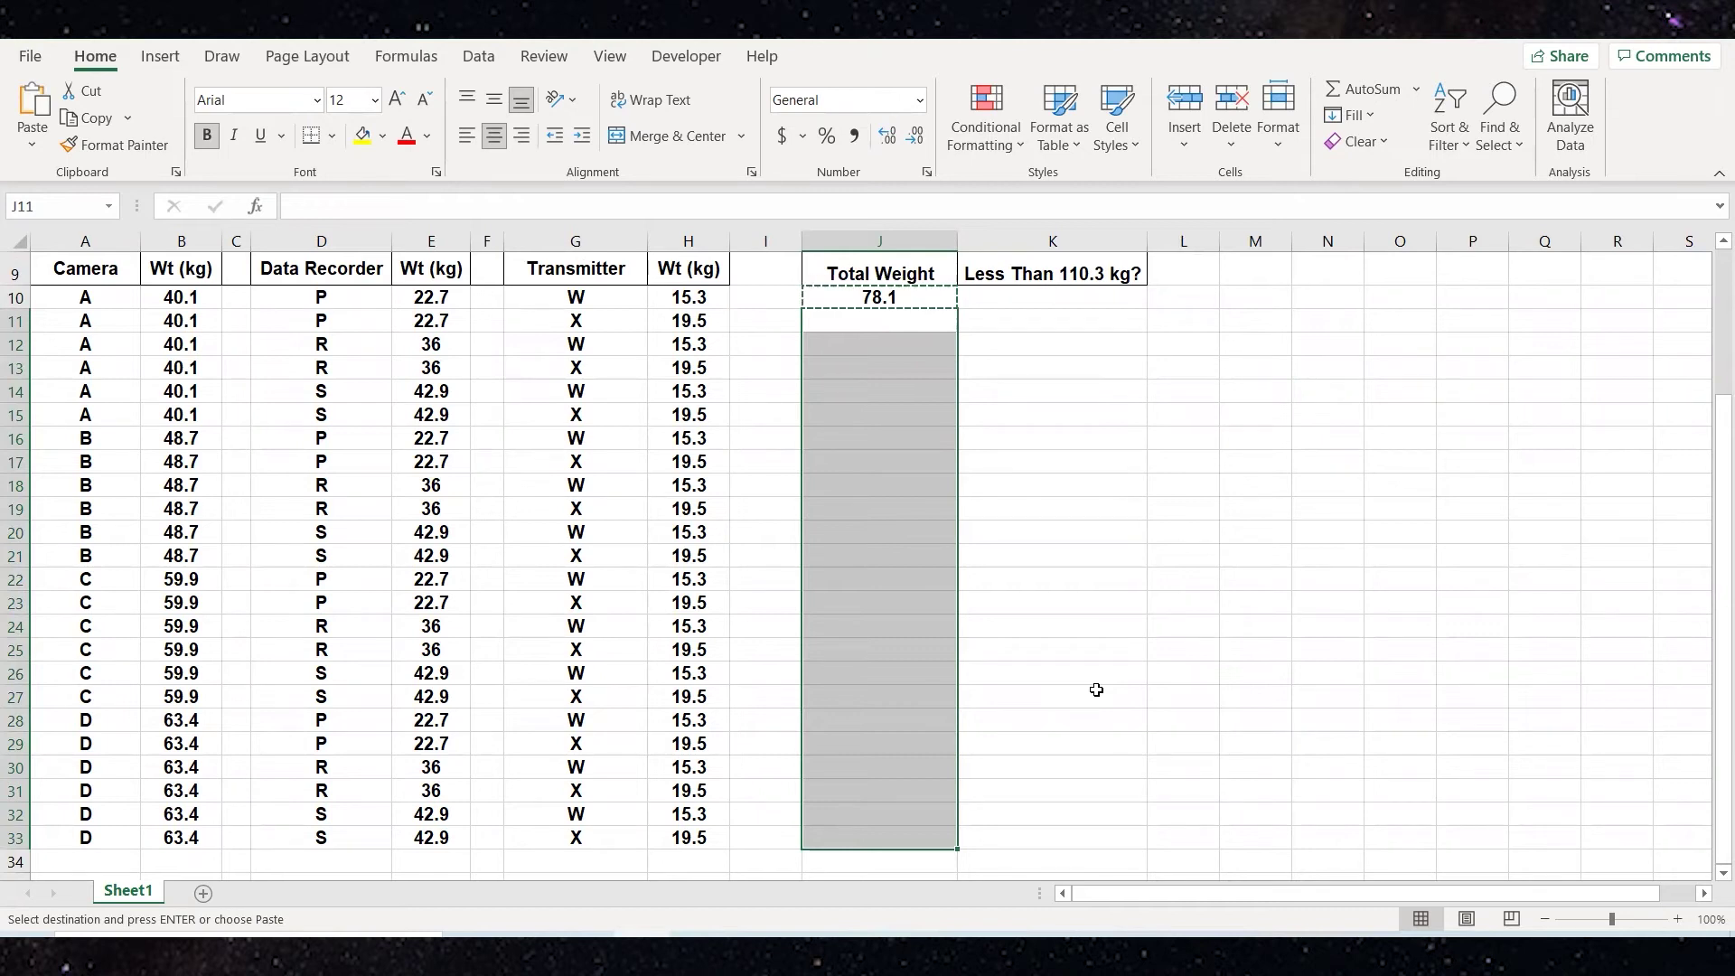
{"action": "key", "text": "Return"}
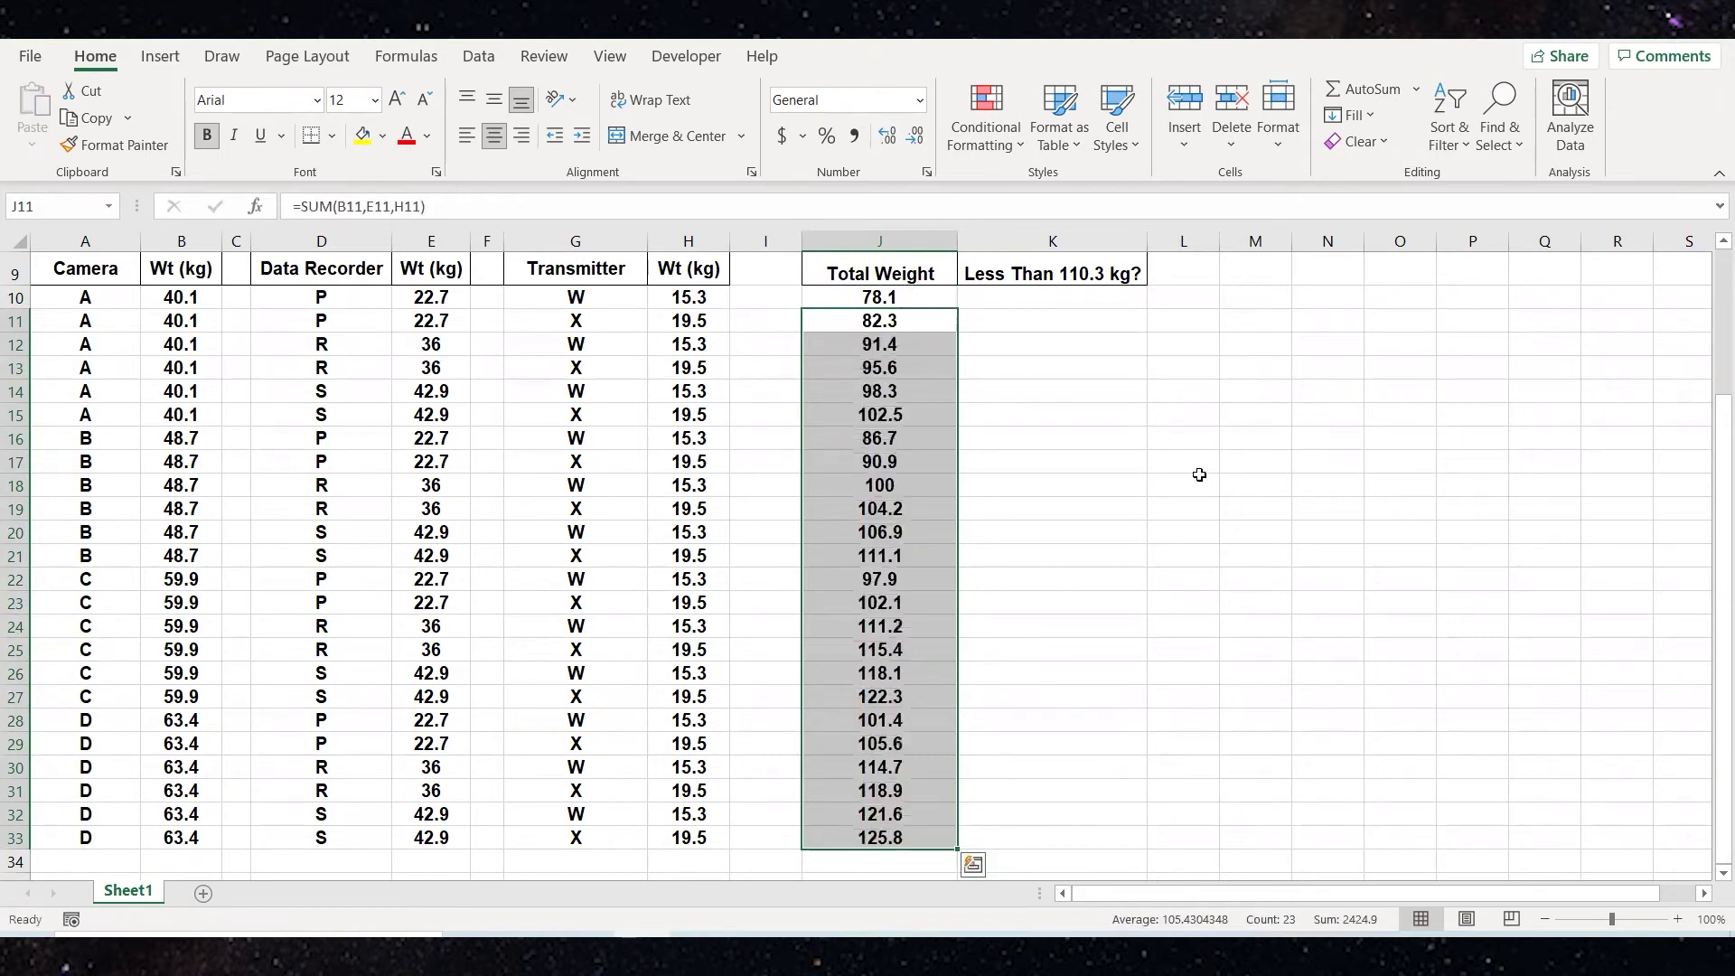
{"action": "key", "text": "Escape"}
{"action": "left_click", "coordinate": [1060, 371]}
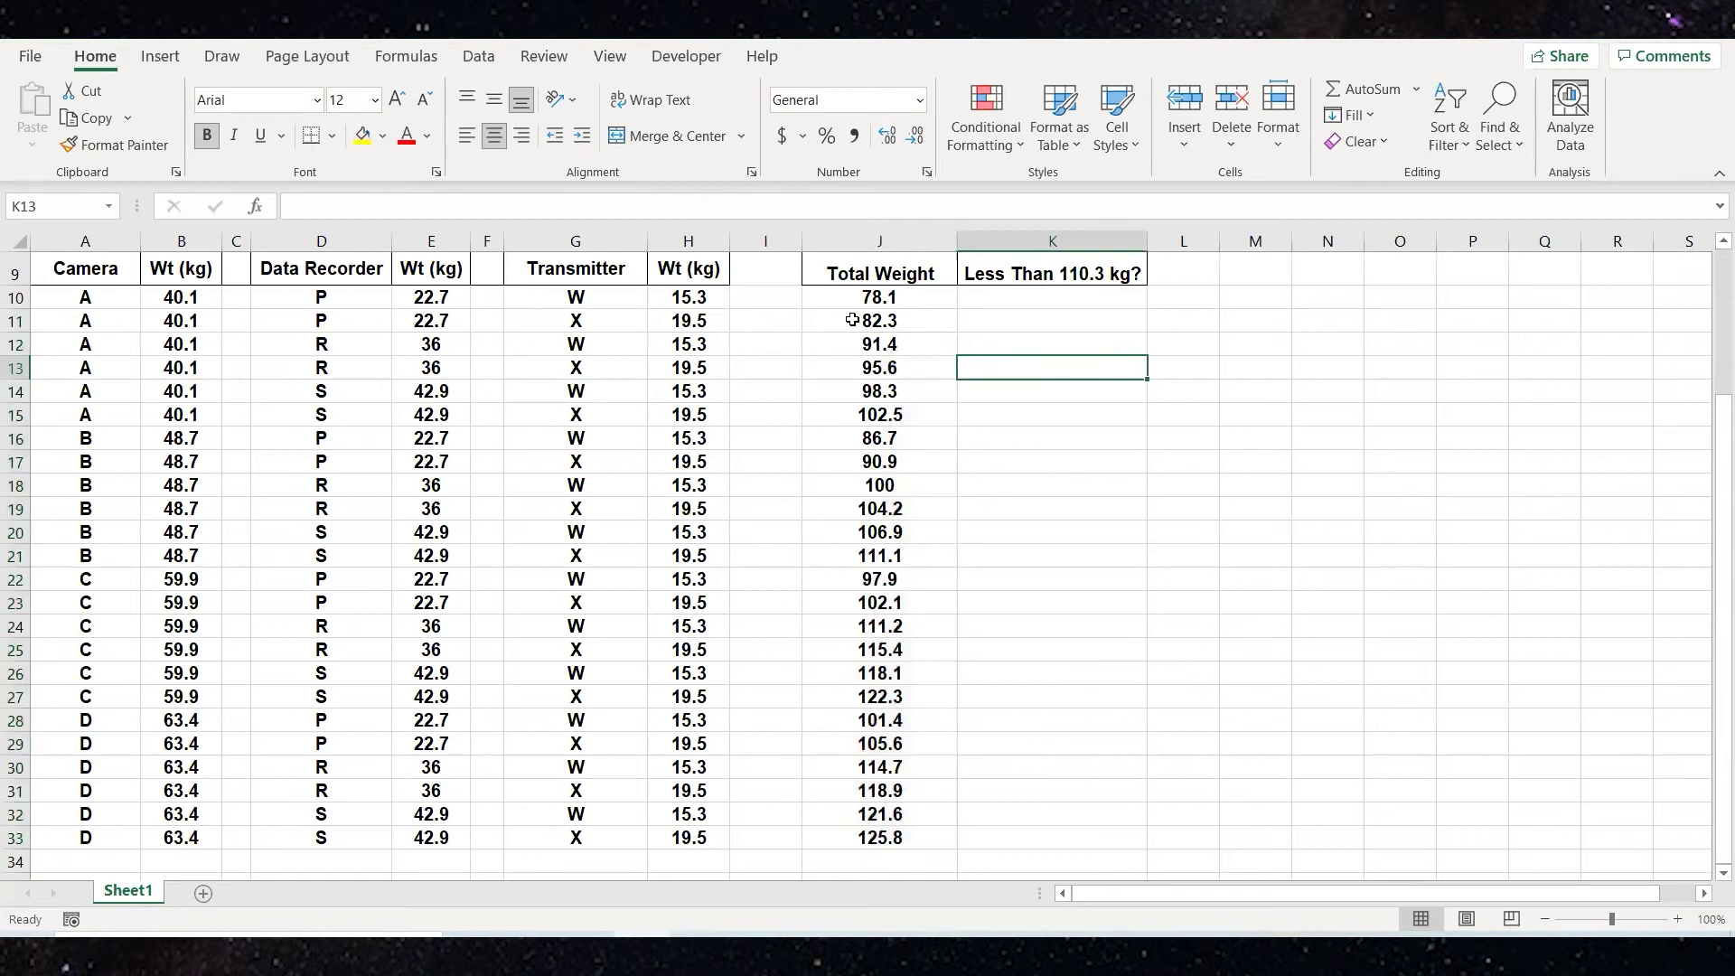
Step: Examine the total weight formulas in J10, J11 and J12 and review the totals down to row 33
{"action": "left_click", "coordinate": [884, 297]}
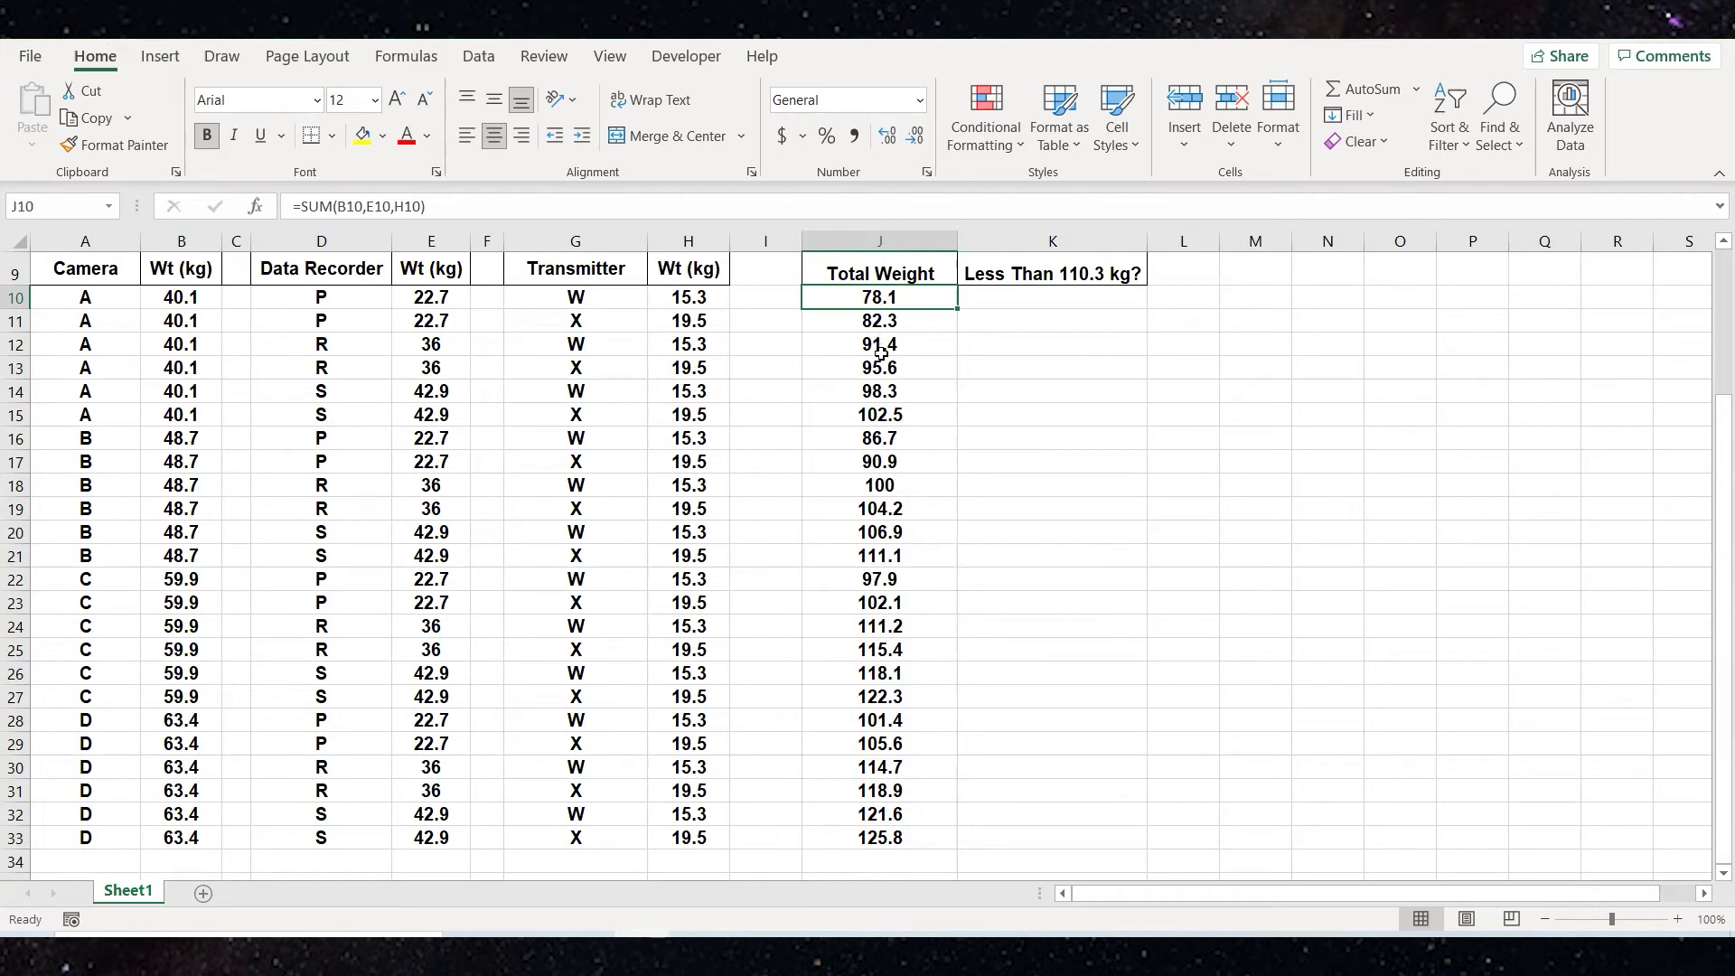
{"action": "left_click", "coordinate": [879, 322]}
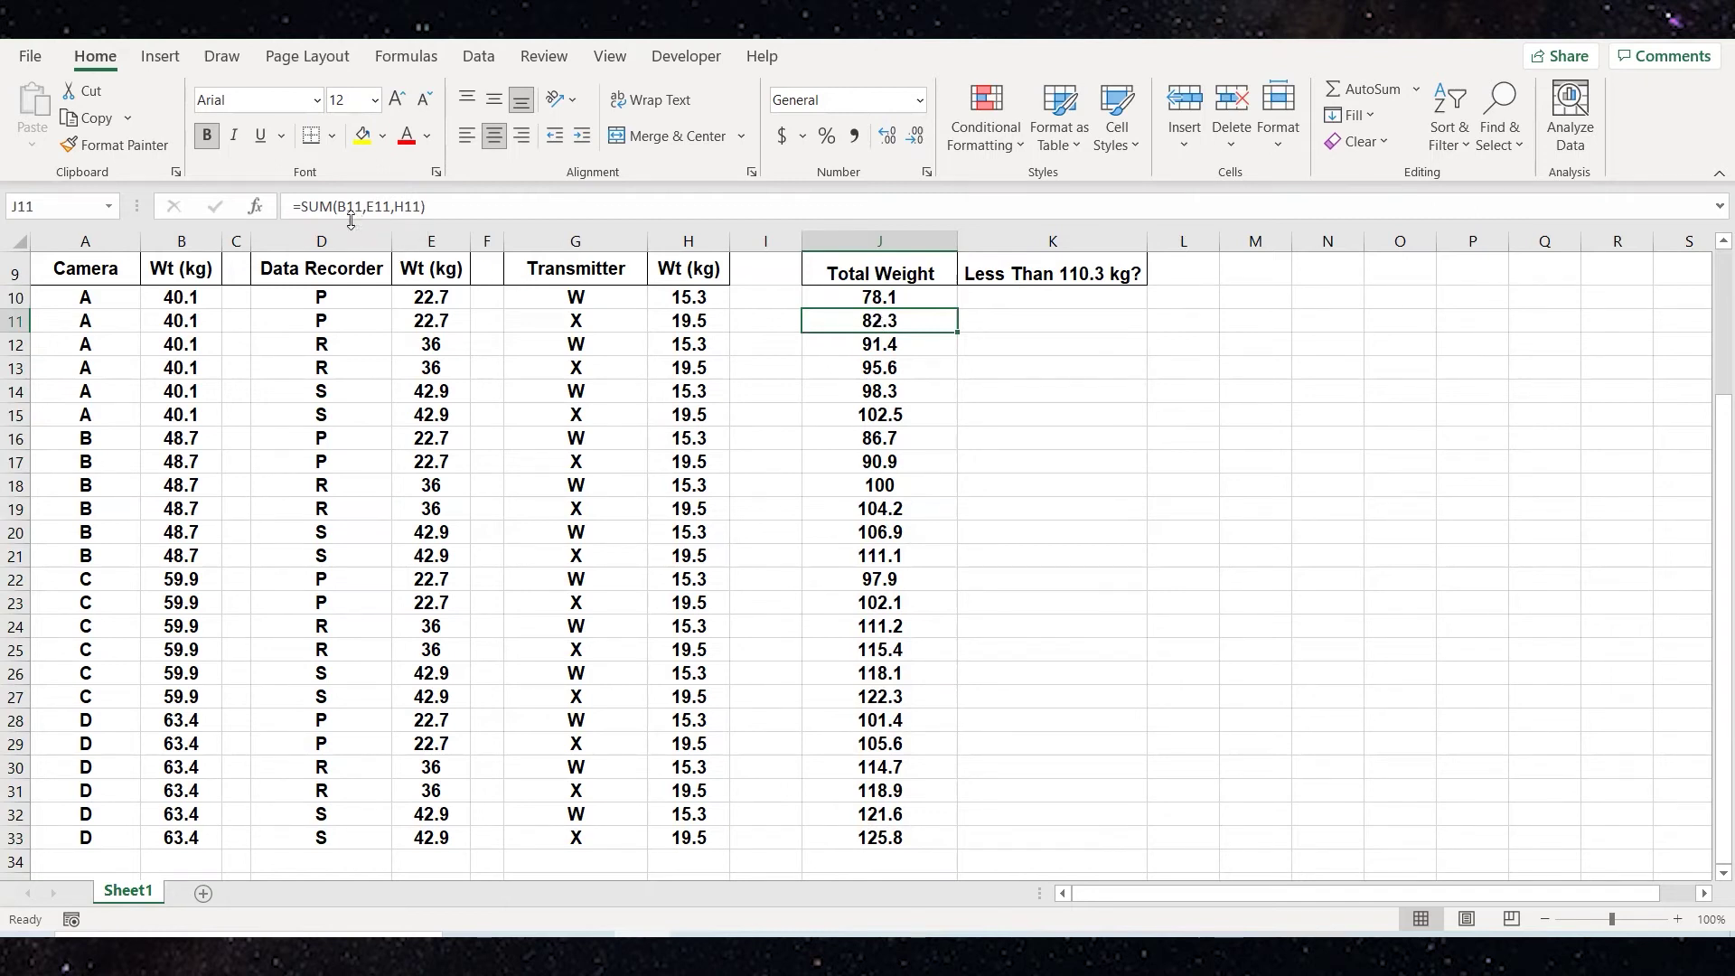
{"action": "left_click", "coordinate": [871, 345]}
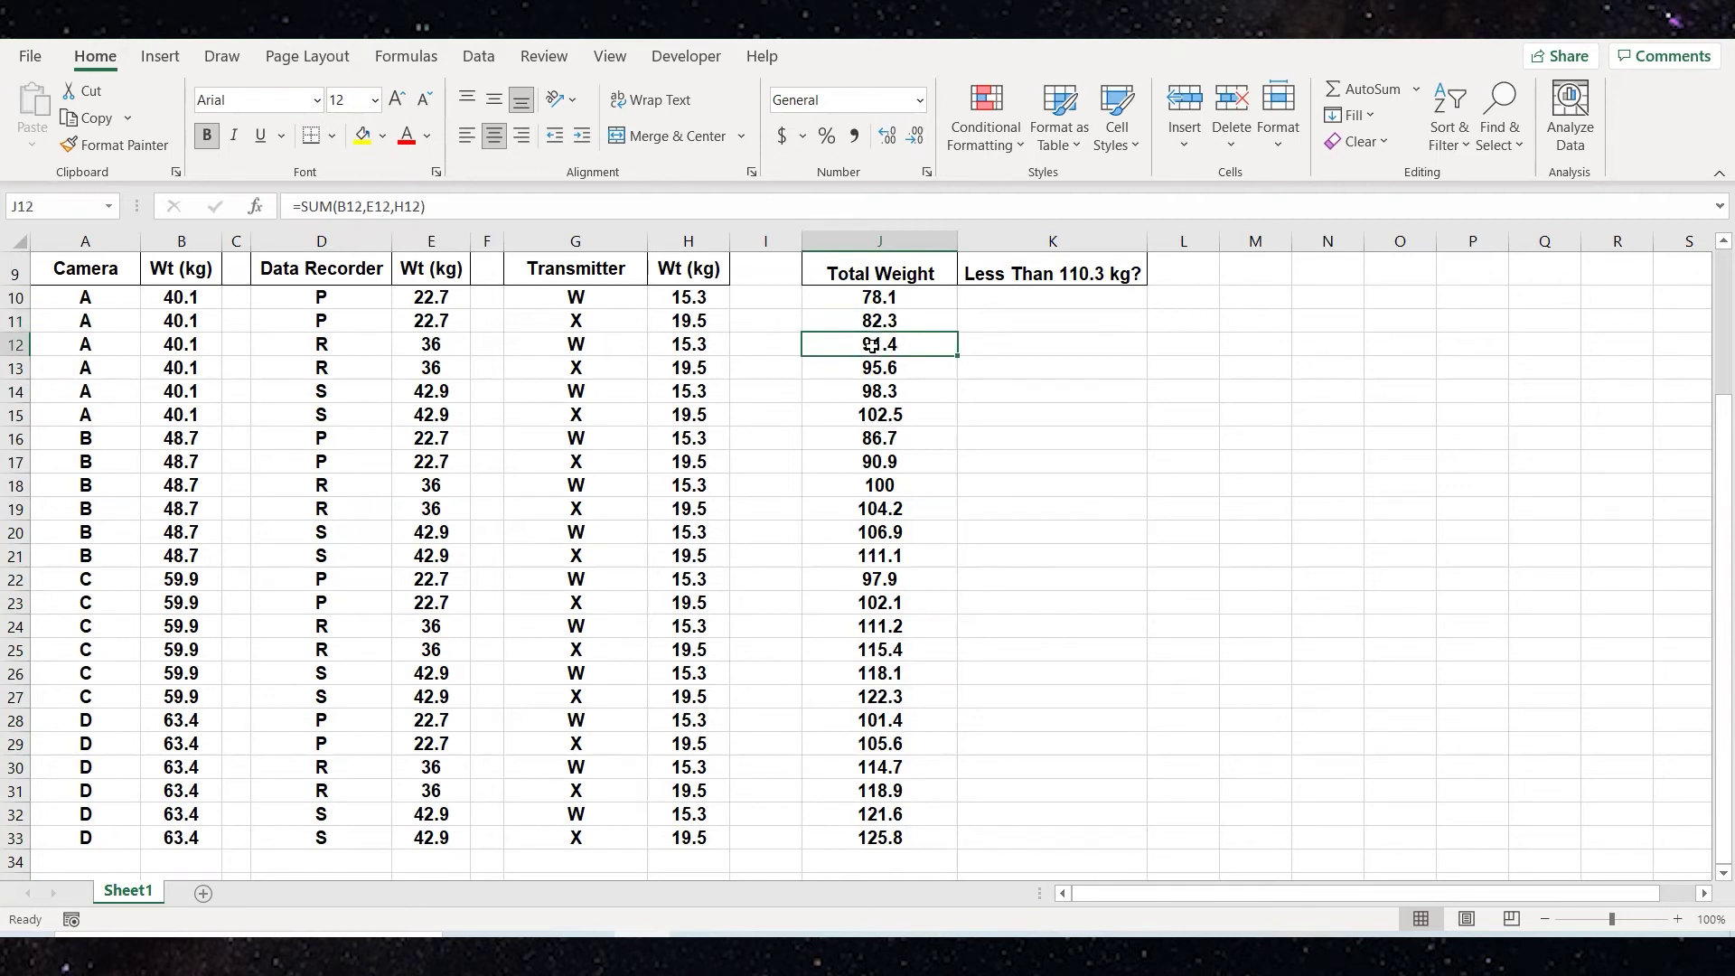
{"action": "left_click", "coordinate": [1066, 349]}
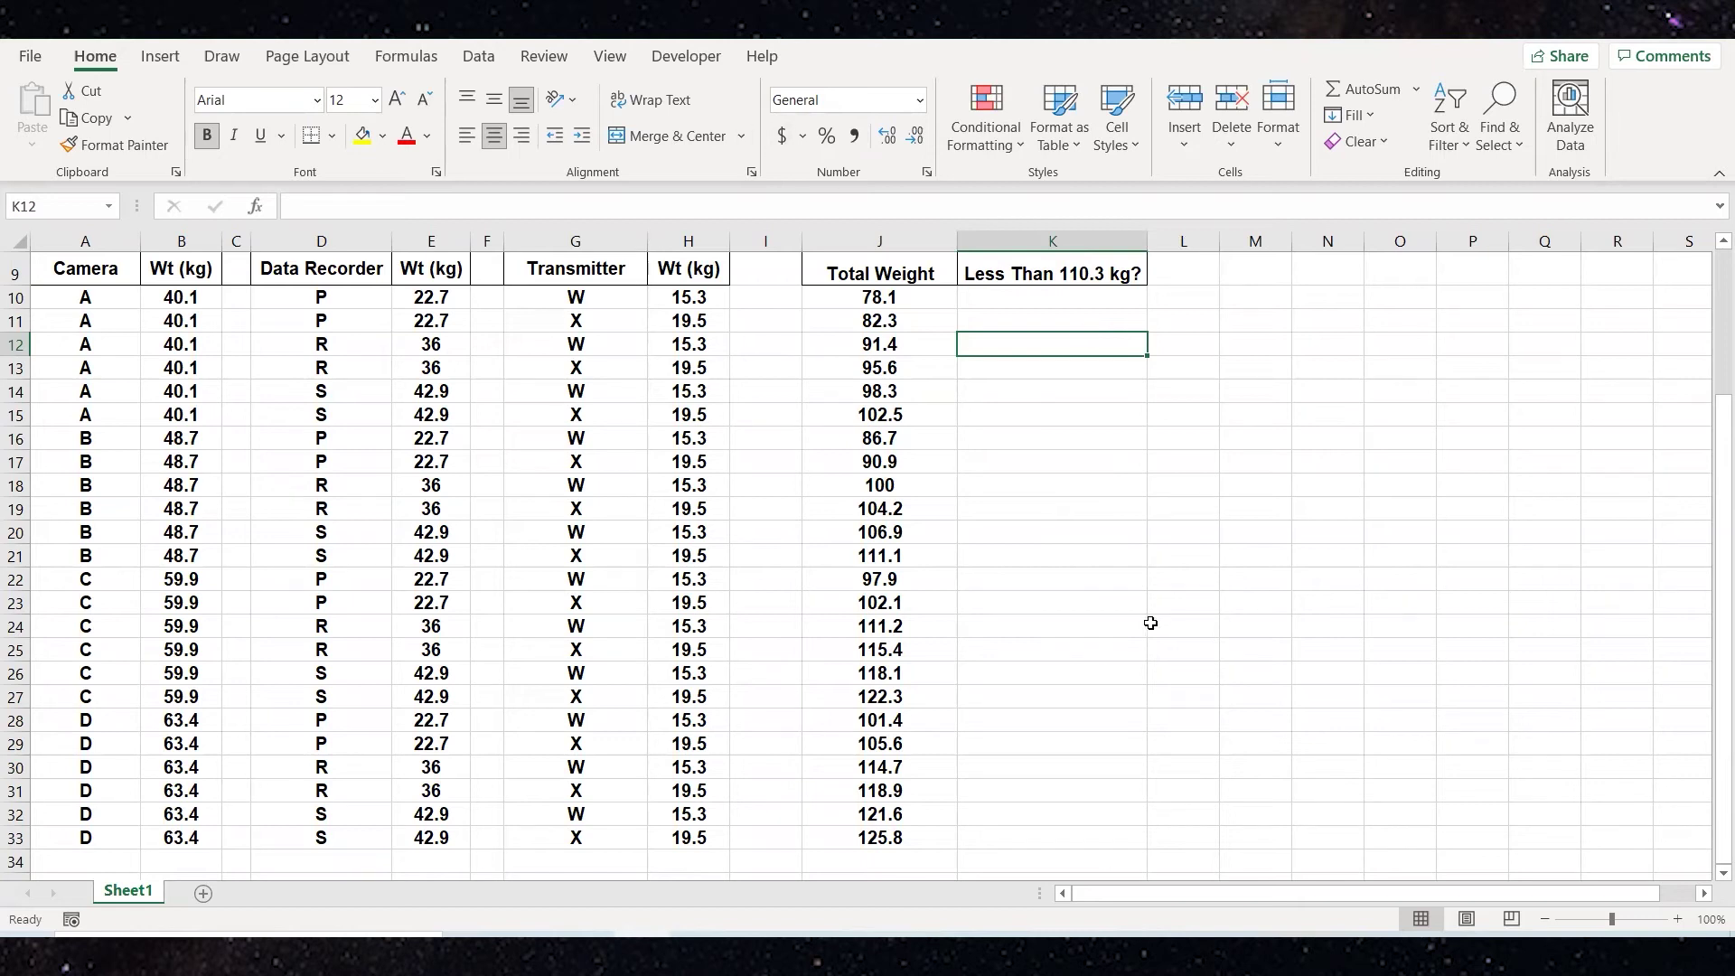
{"action": "scroll", "coordinate": [1089, 557], "scroll_direction": "down", "scroll_amount": 2}
{"action": "scroll", "coordinate": [1082, 558], "scroll_direction": "up", "scroll_amount": 3}
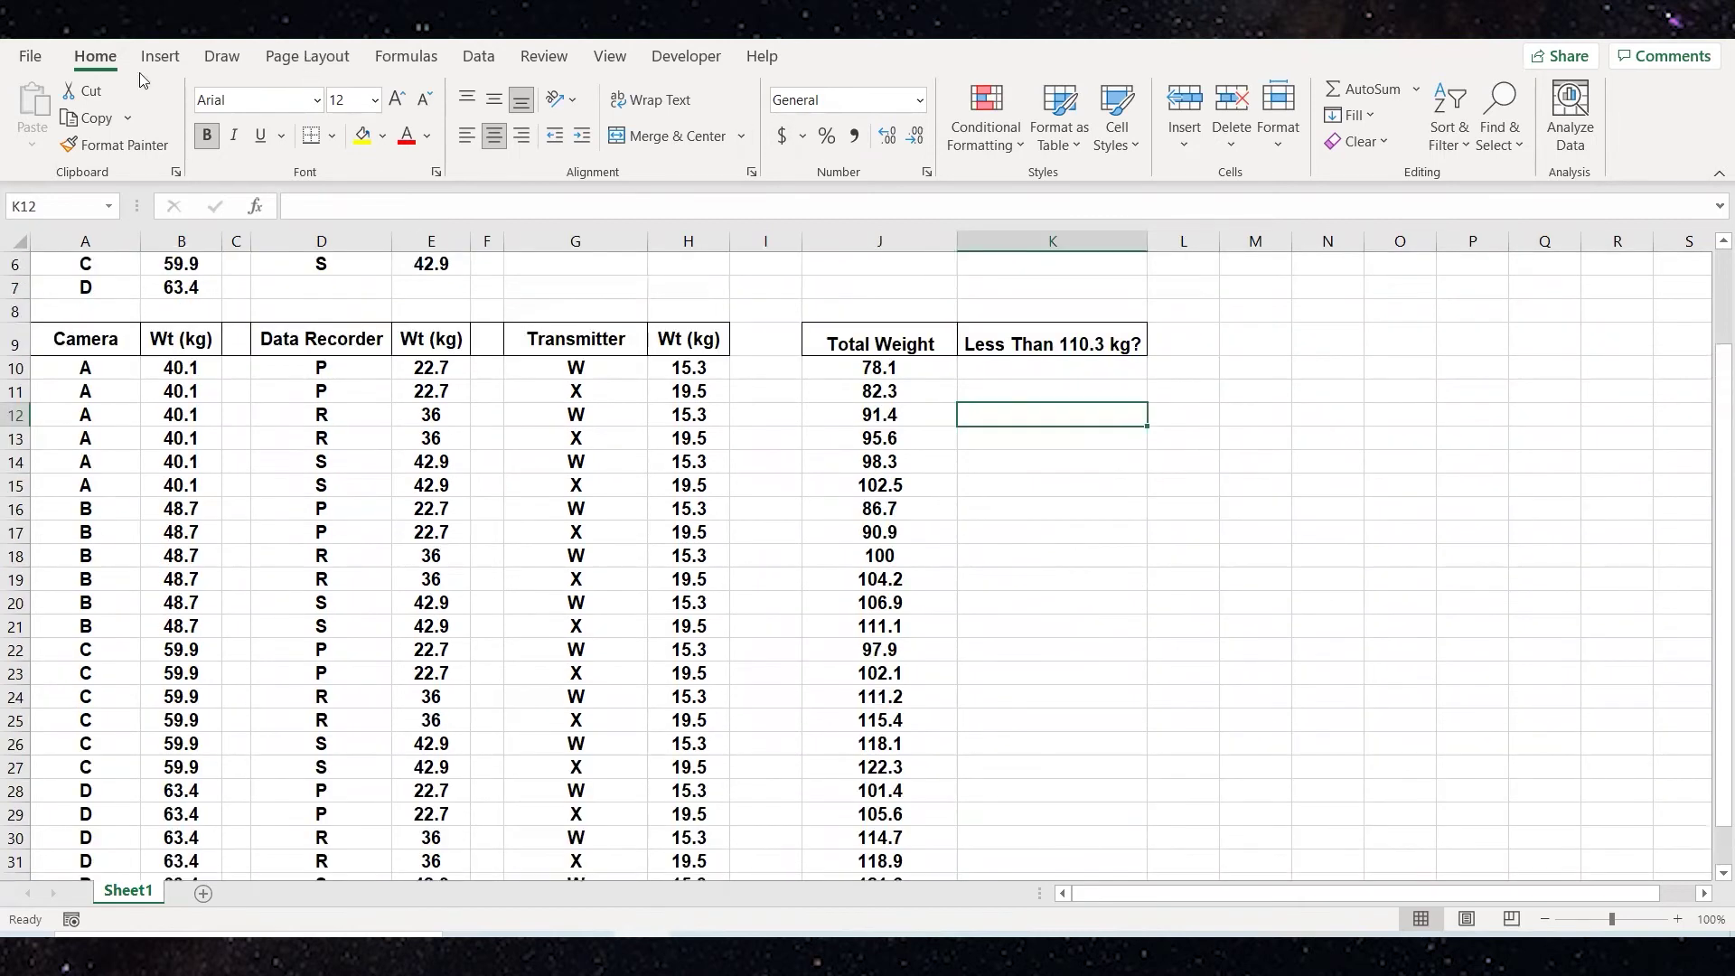
{"action": "scroll", "coordinate": [1053, 642], "scroll_direction": "down", "scroll_amount": 2}
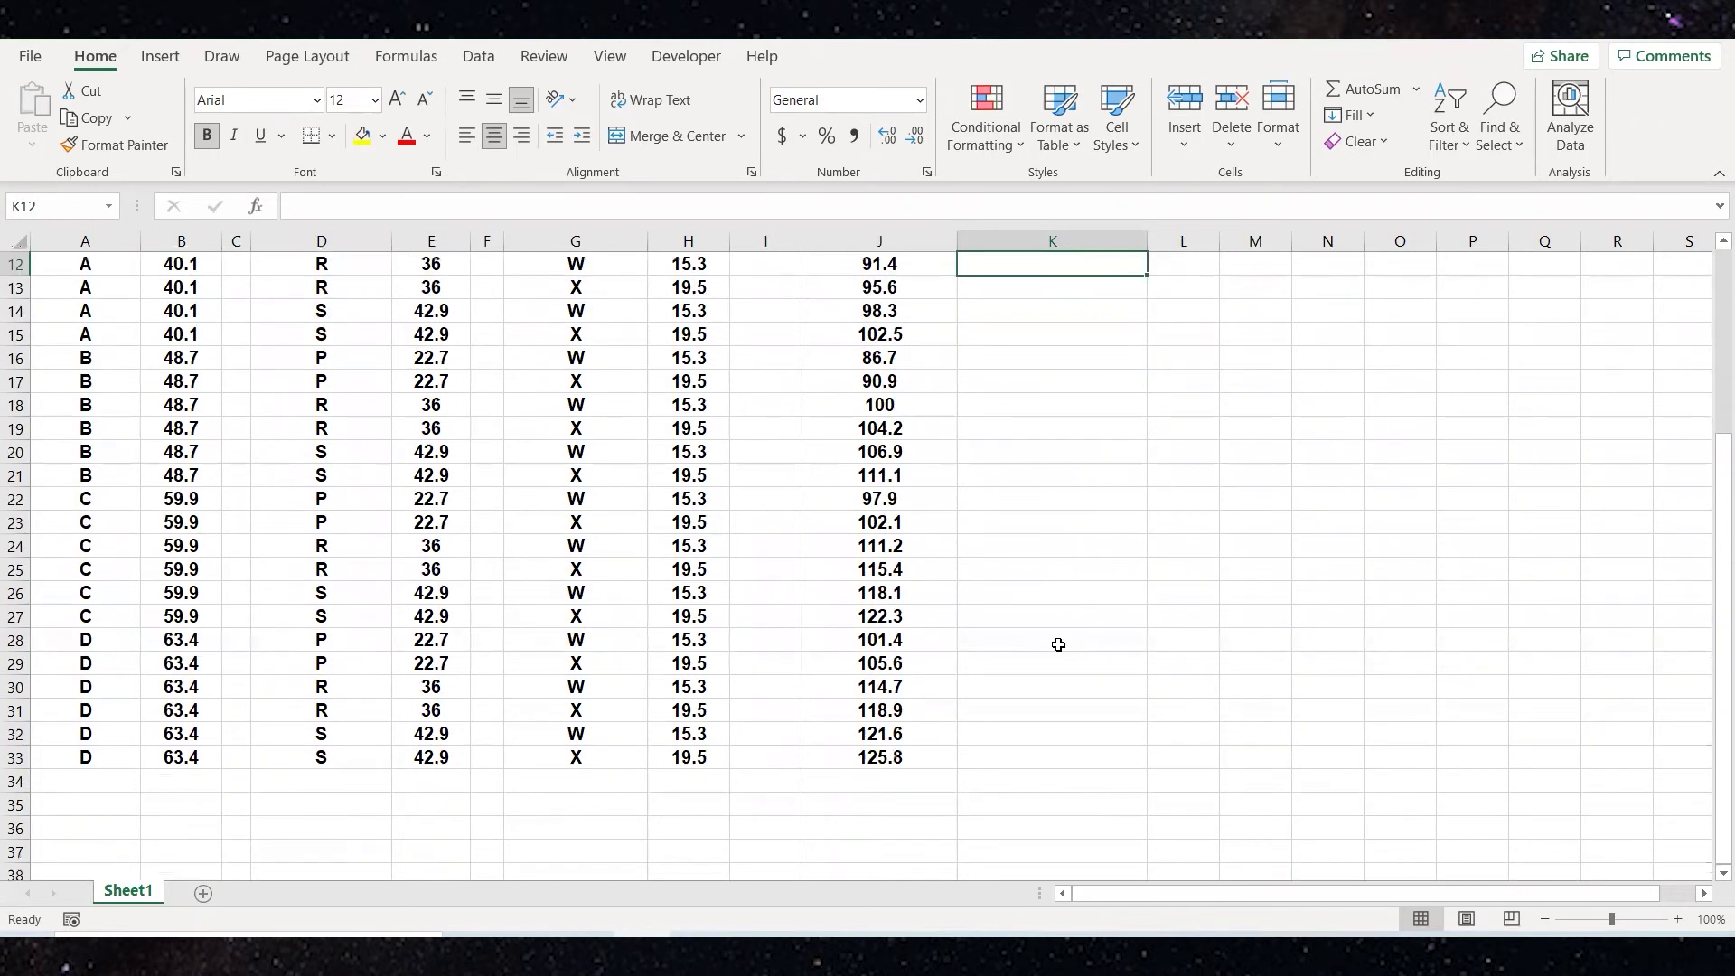
{"action": "scroll", "coordinate": [1065, 647], "scroll_direction": "up", "scroll_amount": 2}
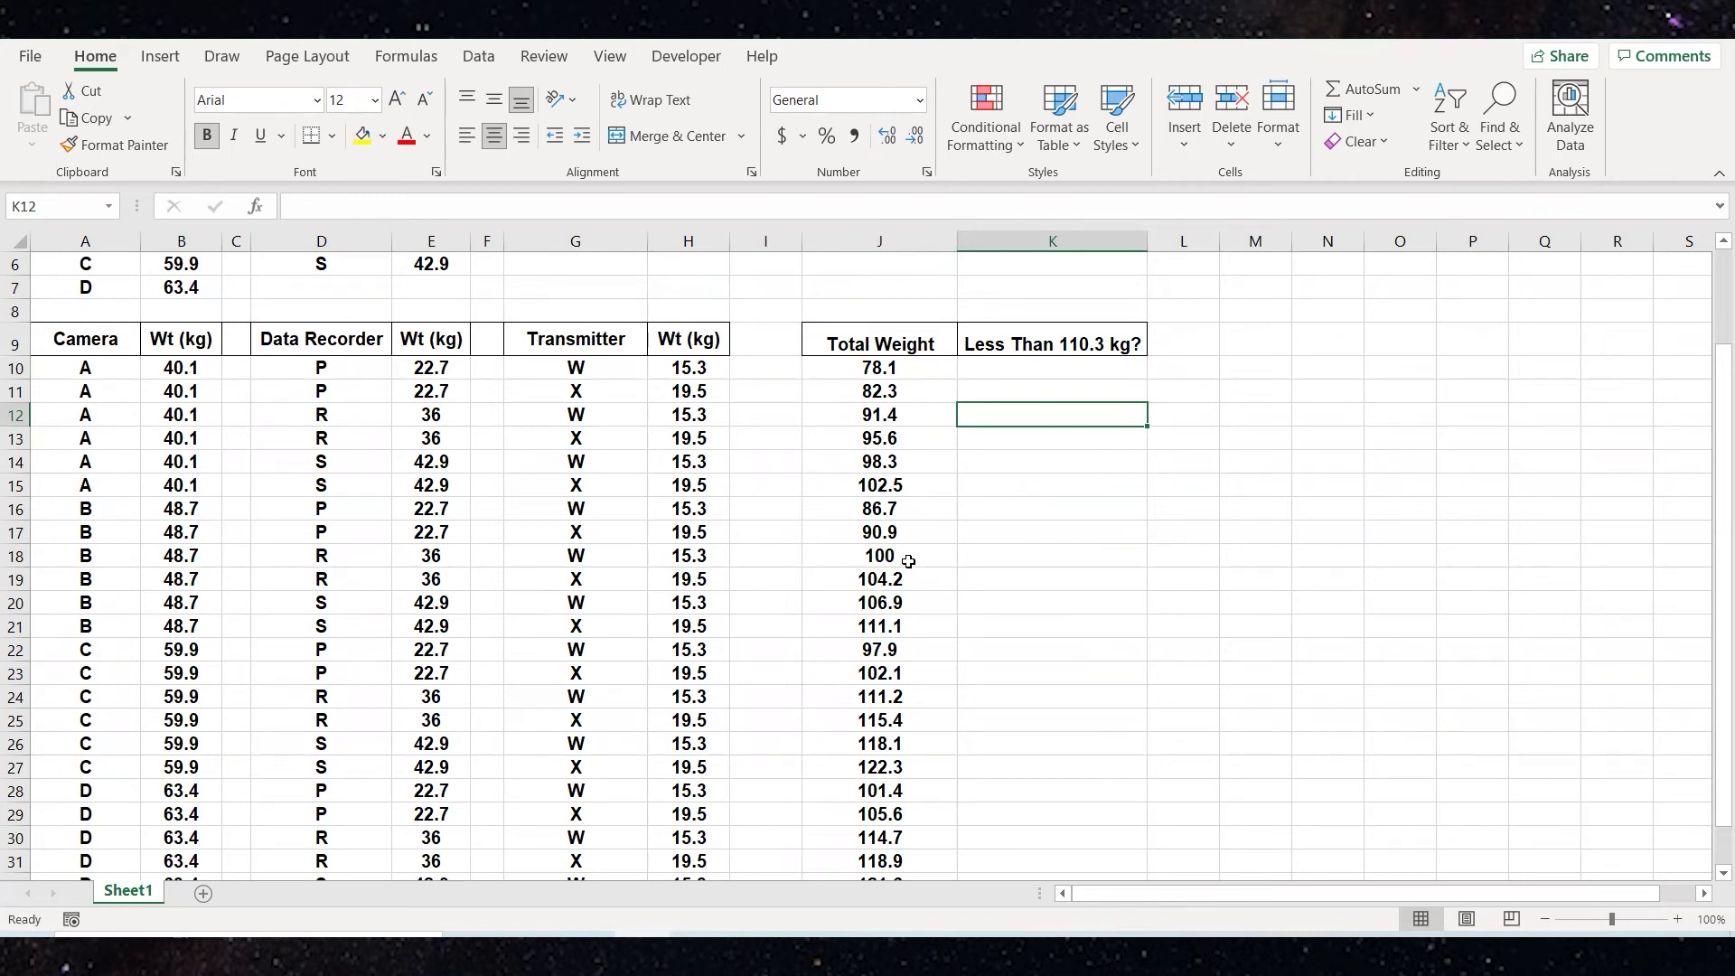
Step: Highlight the total weights that are not below 110.3 kg in yellow: J21, J24:J27 and J30:J33
{"action": "left_click", "coordinate": [882, 627]}
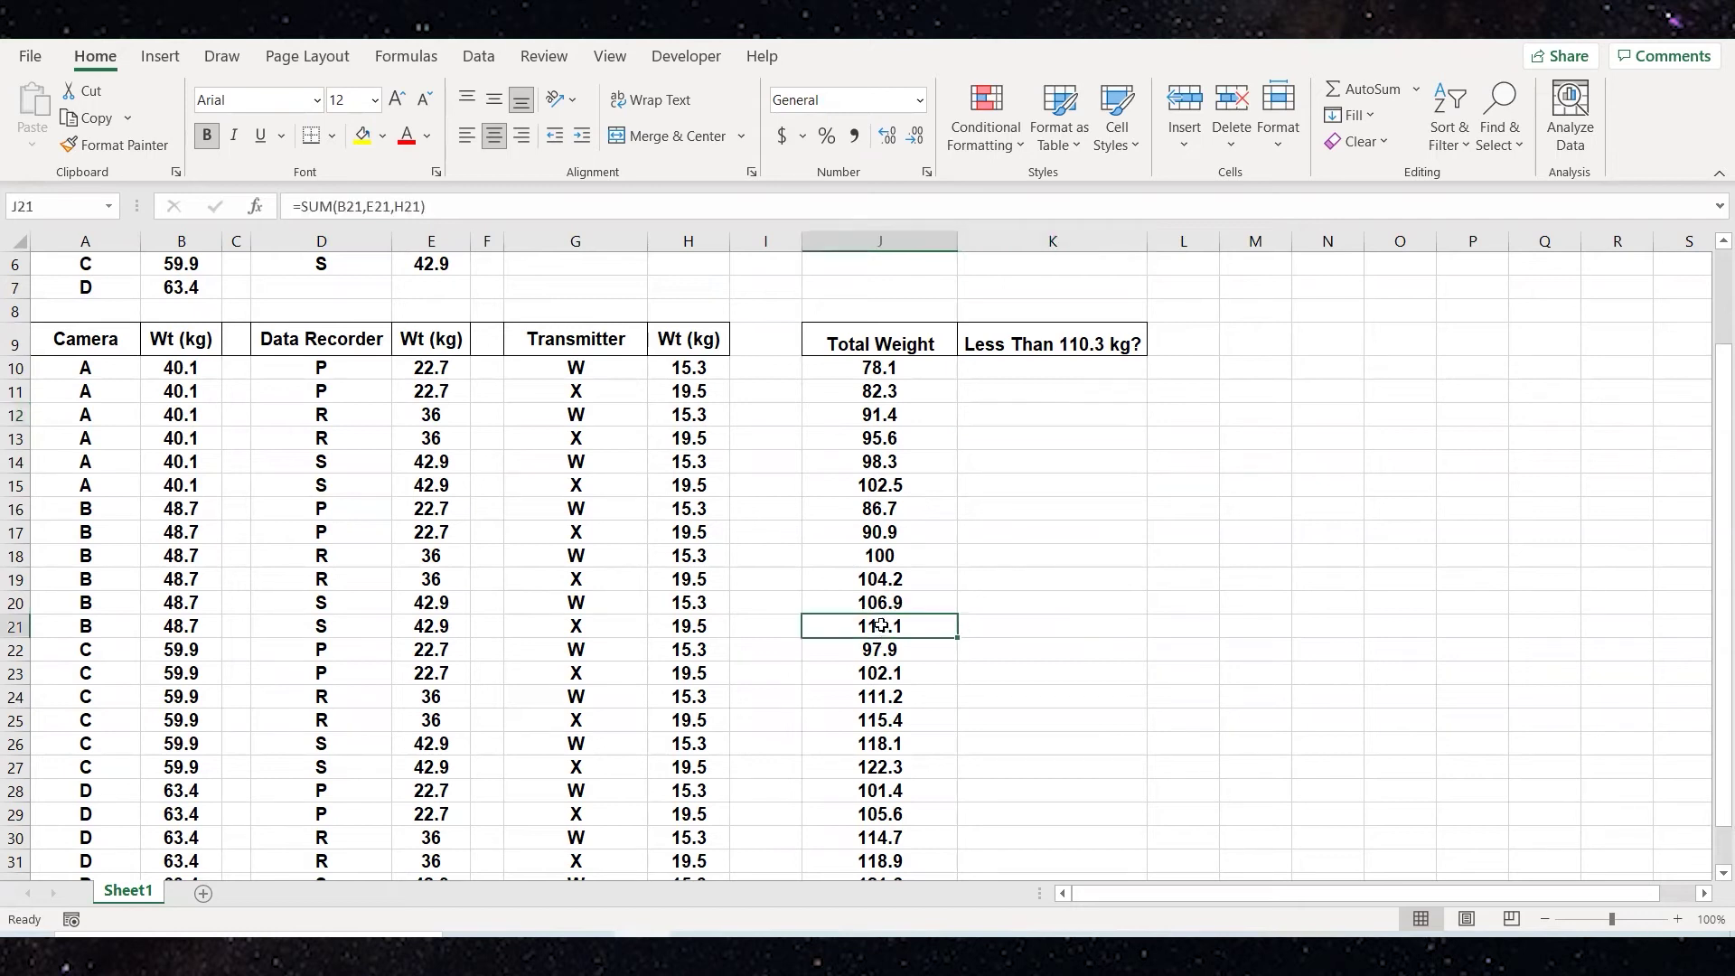
{"action": "left_click", "coordinate": [362, 136]}
{"action": "scroll", "coordinate": [888, 657], "scroll_direction": "down", "scroll_amount": 1}
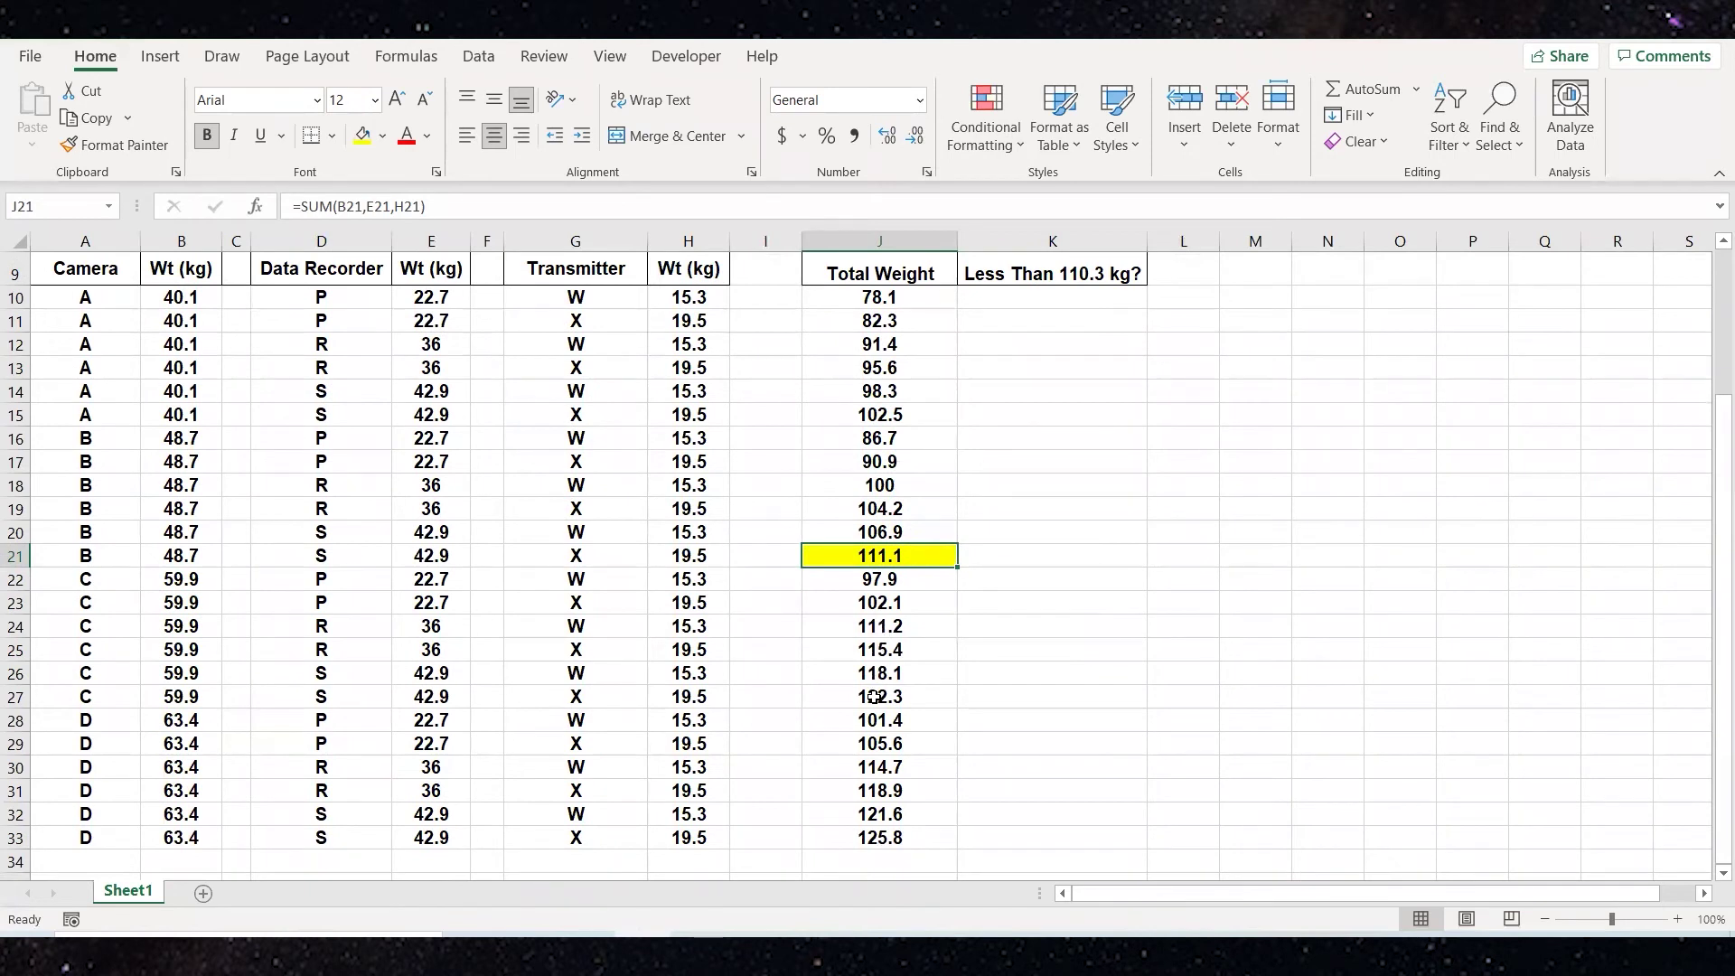
{"action": "left_click", "coordinate": [873, 626]}
{"action": "left_click_drag", "start_coordinate": [874, 650], "coordinate": [873, 696]}
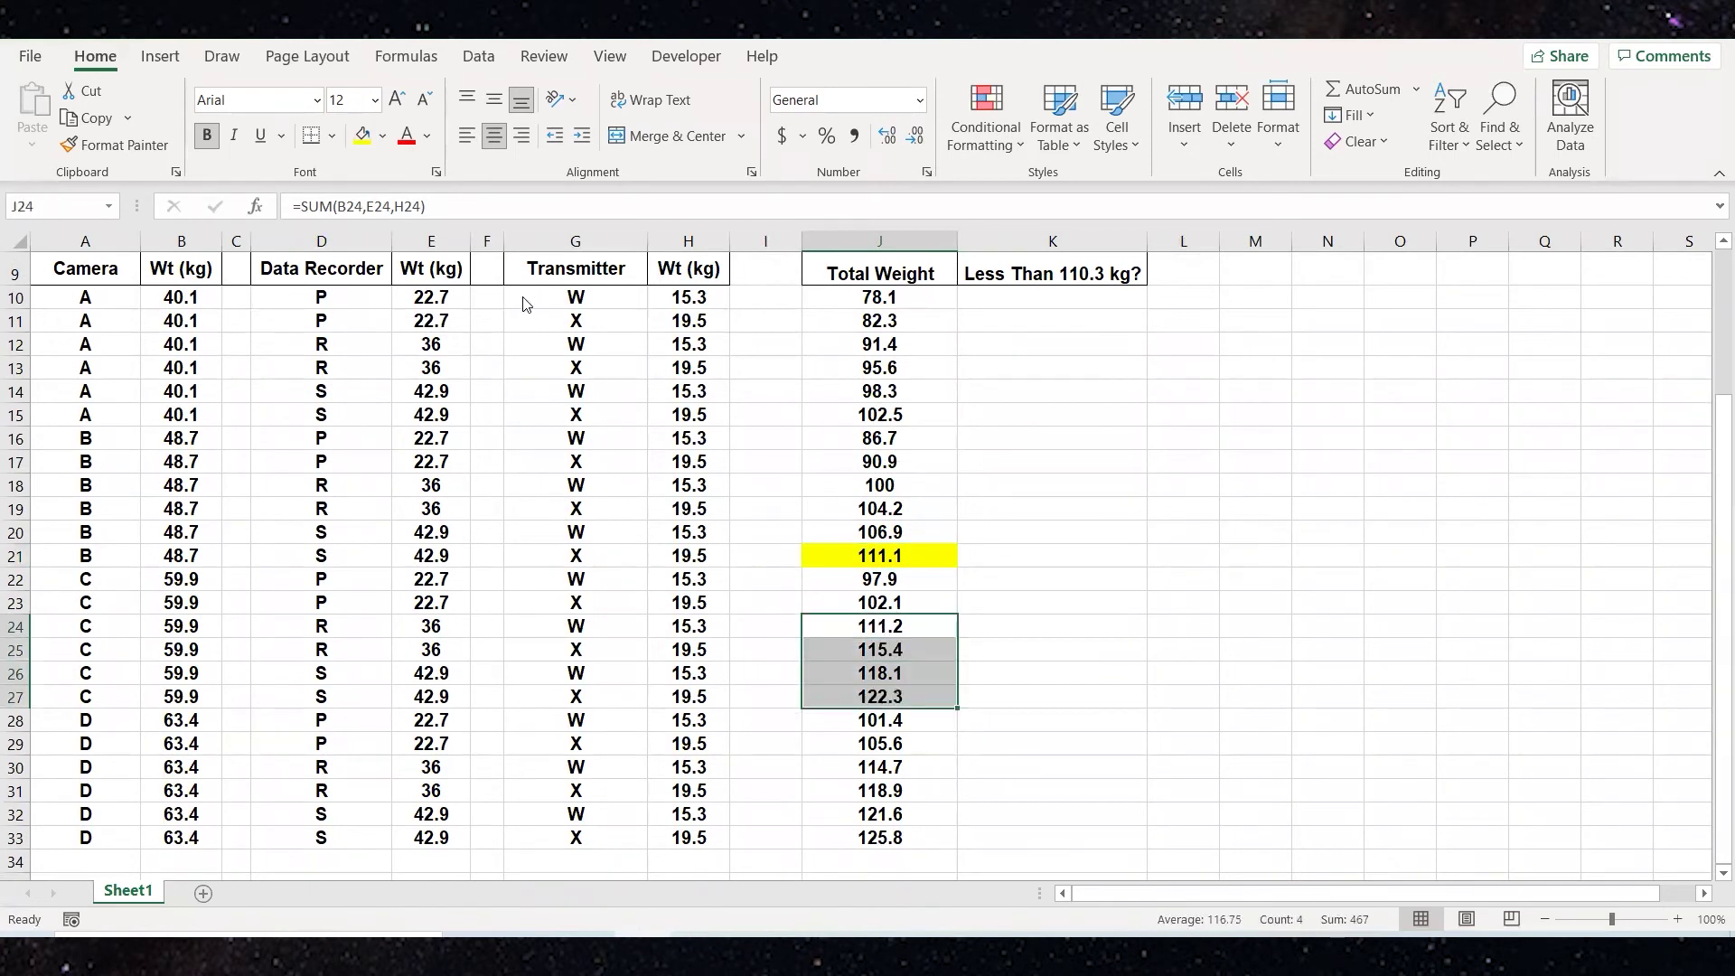
{"action": "left_click", "coordinate": [364, 145]}
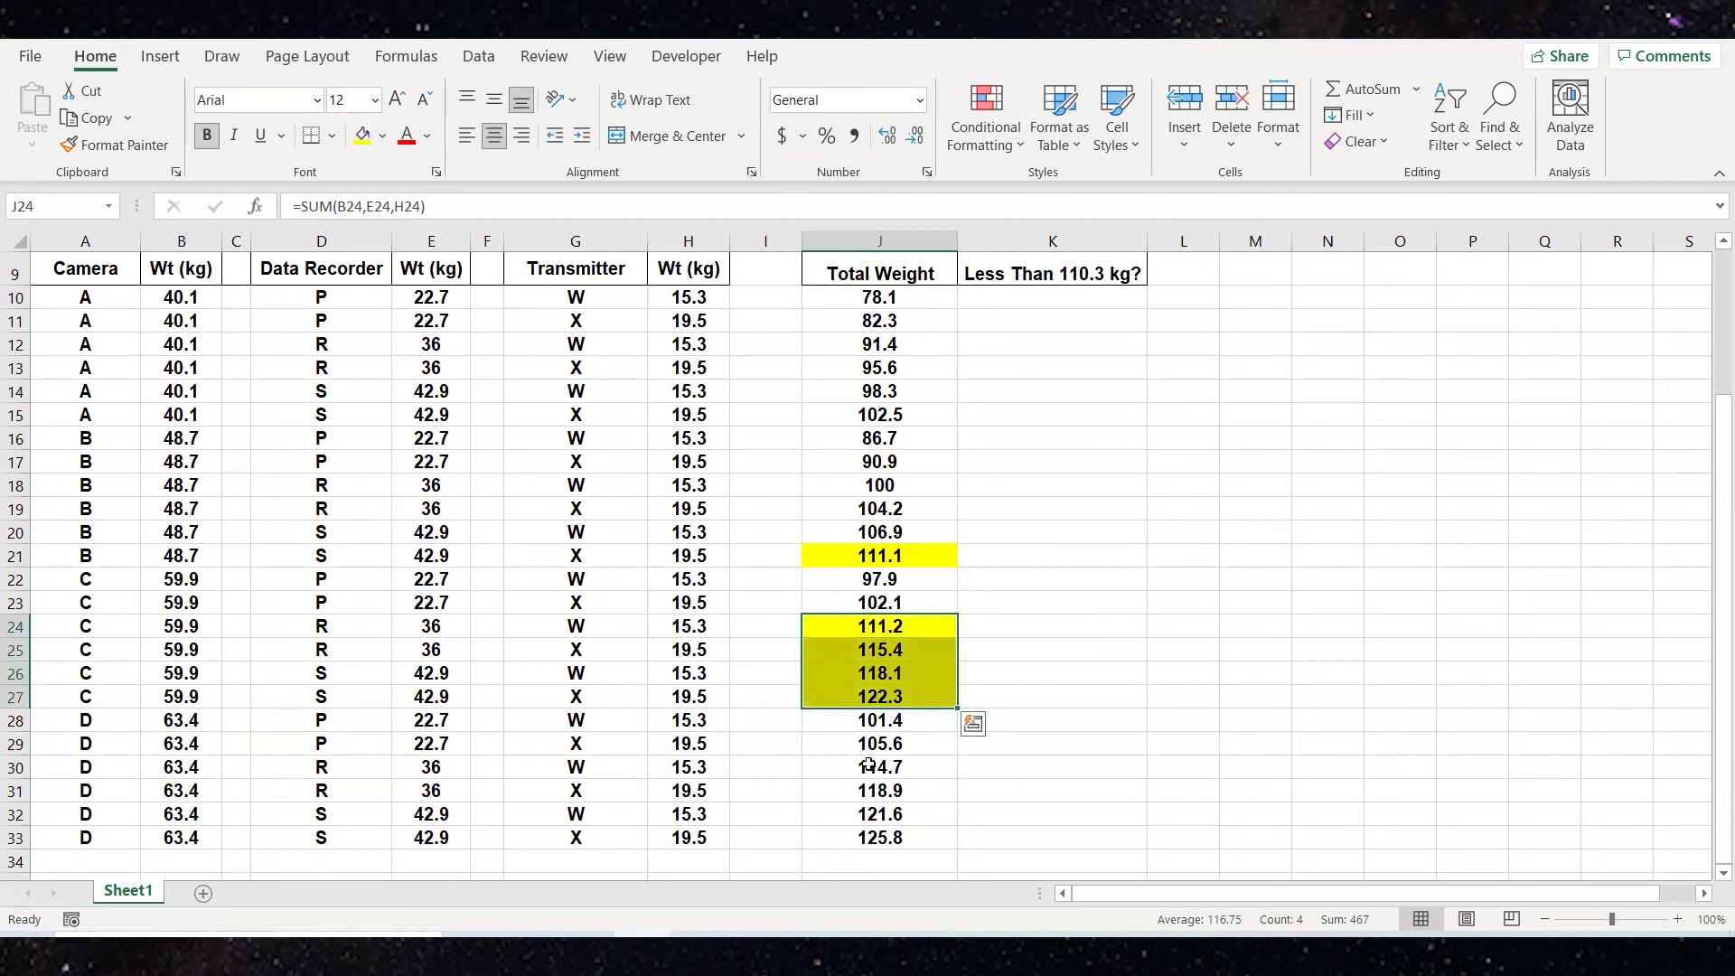
{"action": "left_click_drag", "start_coordinate": [869, 767], "coordinate": [872, 844]}
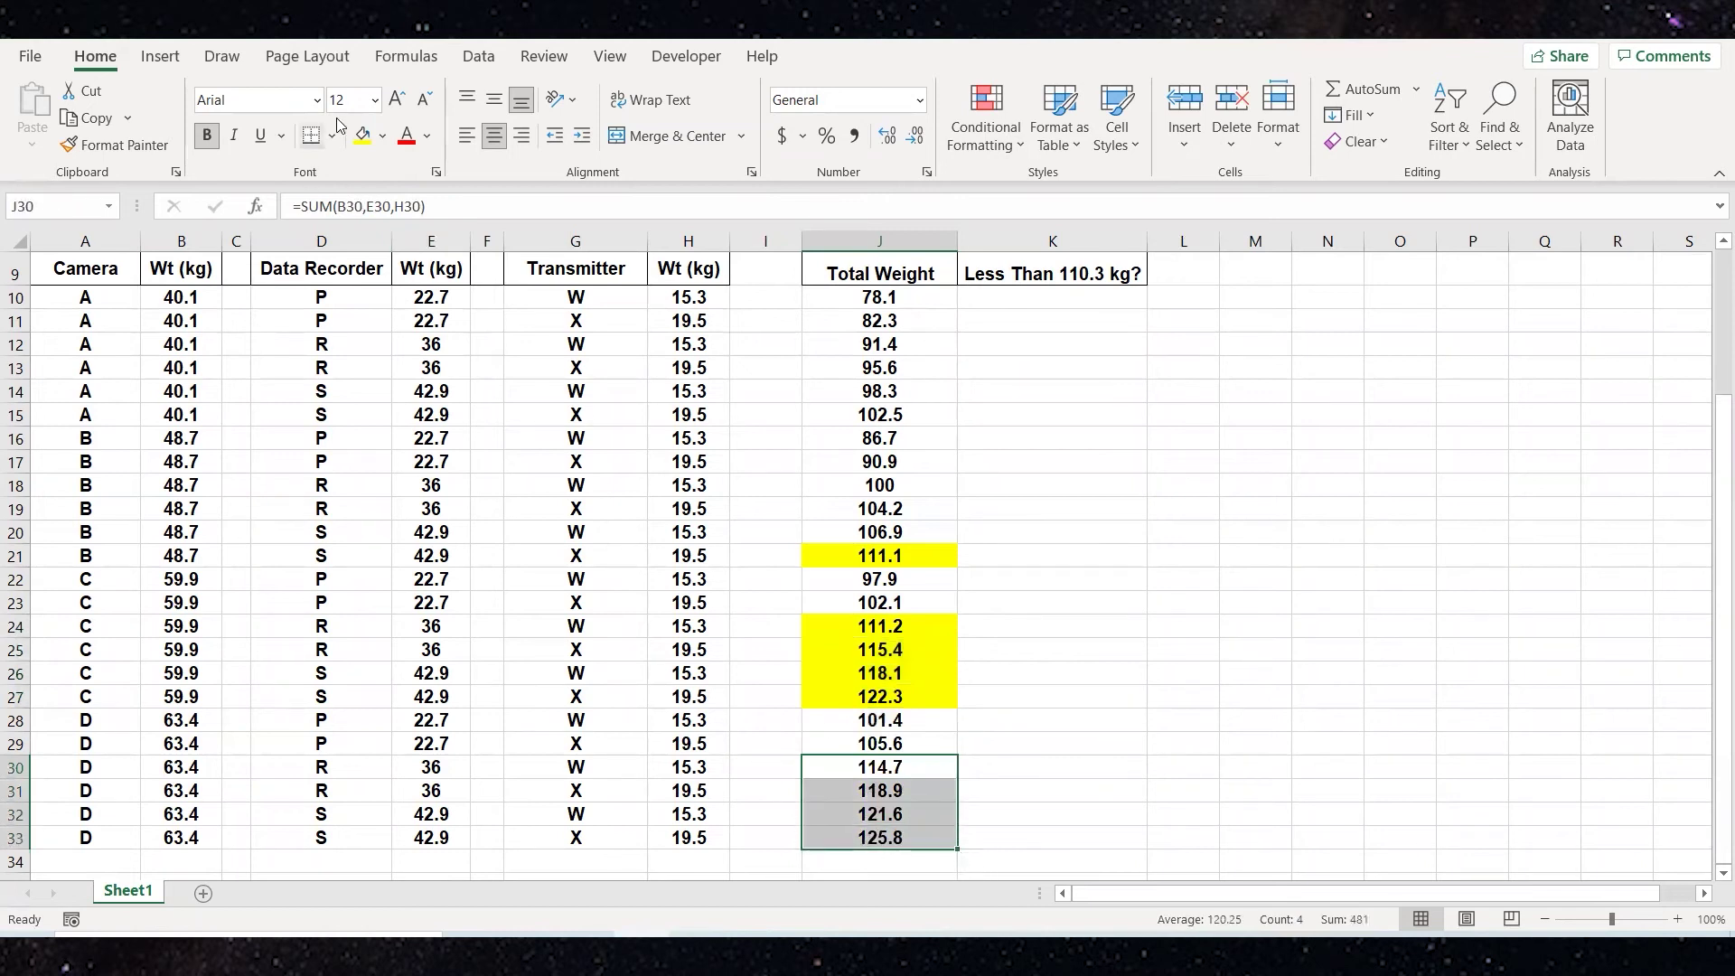
{"action": "left_click", "coordinate": [362, 135]}
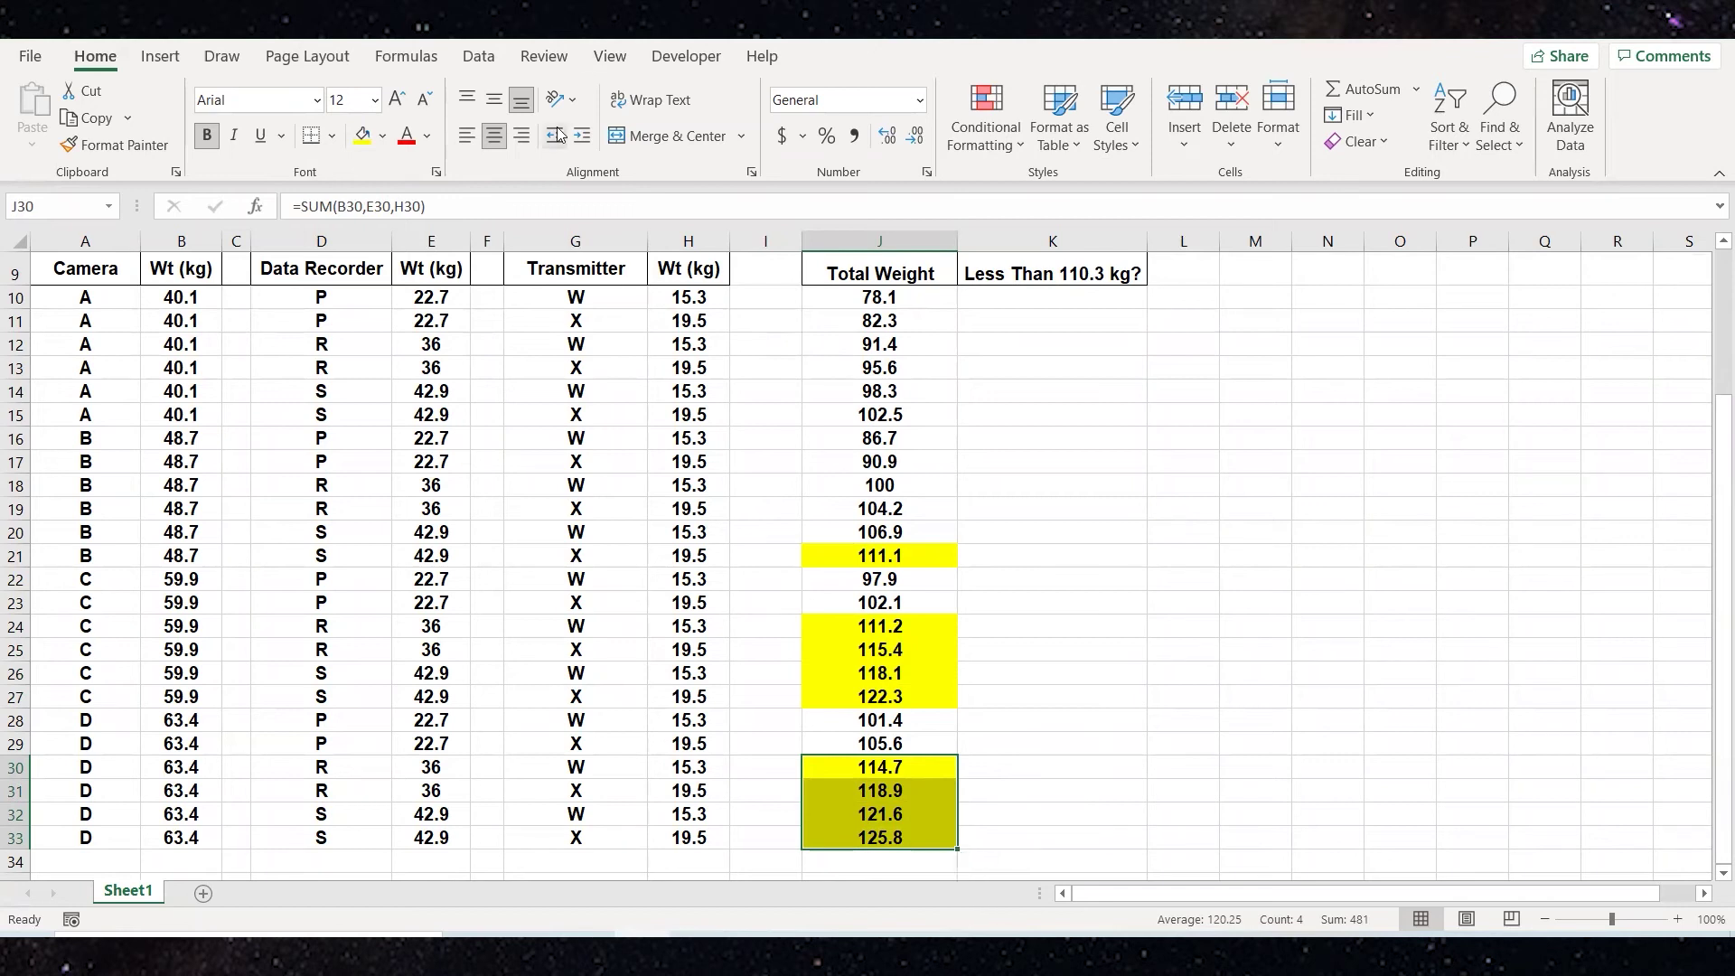
Step: Enter an IF formula in K10 that returns "Yes" when J10<110.3 and "No" otherwise
{"action": "left_click", "coordinate": [1038, 298]}
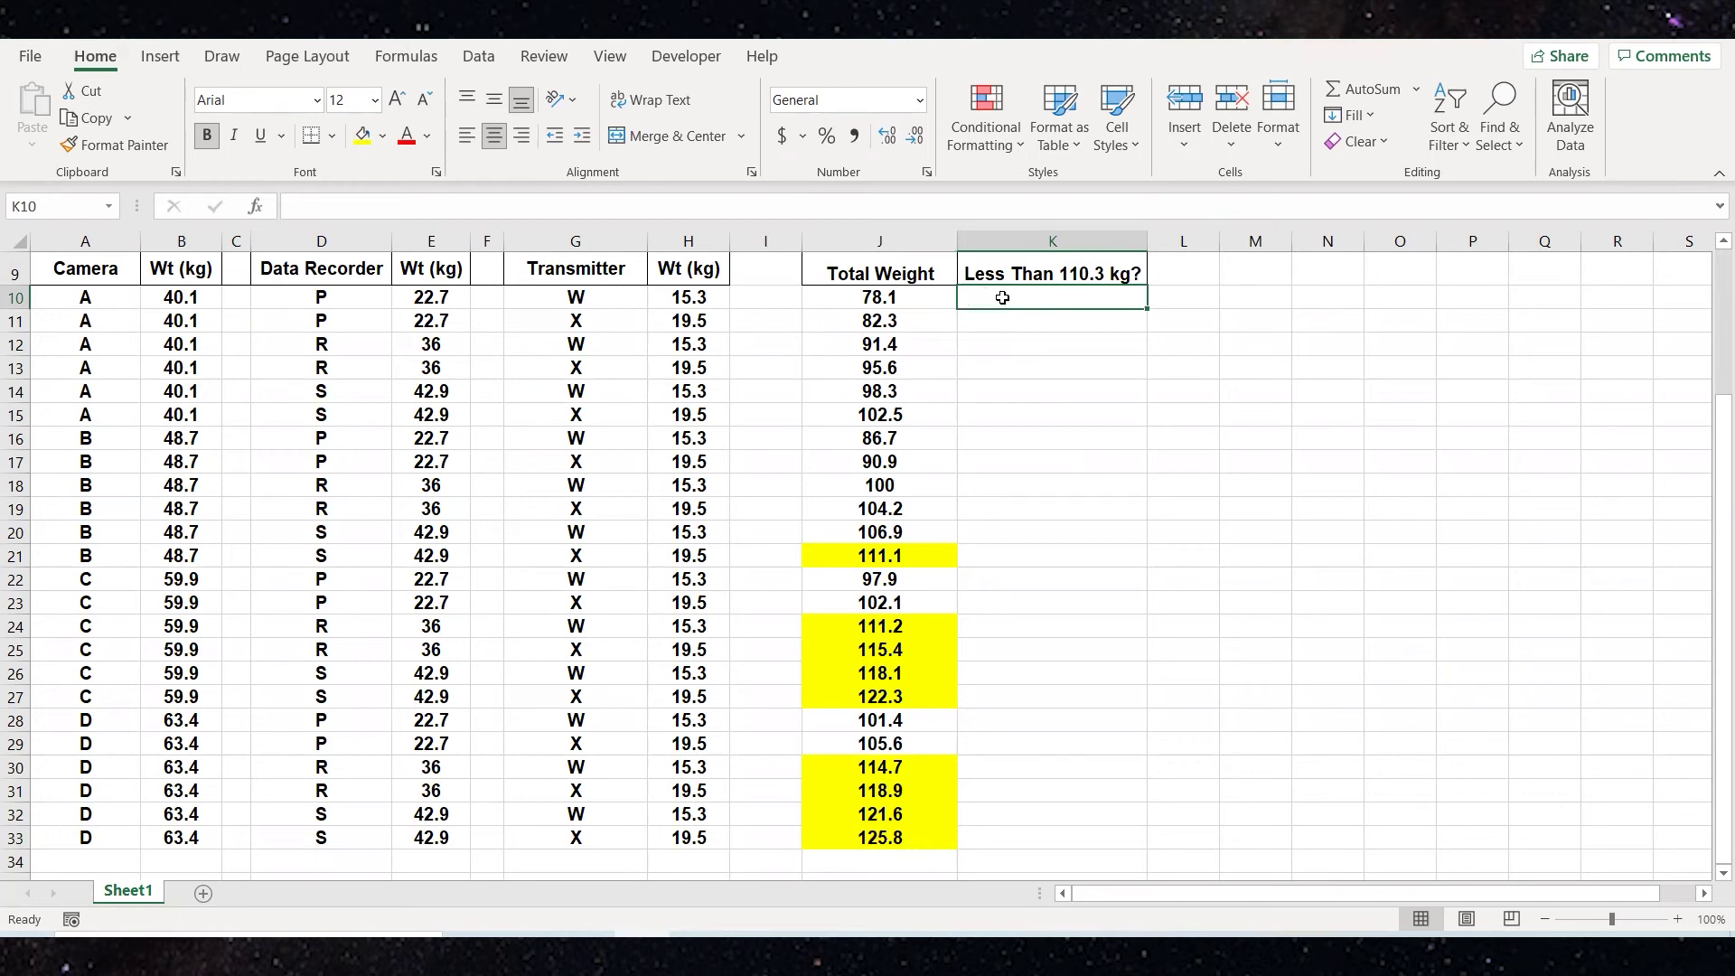
{"action": "type", "text": "="}
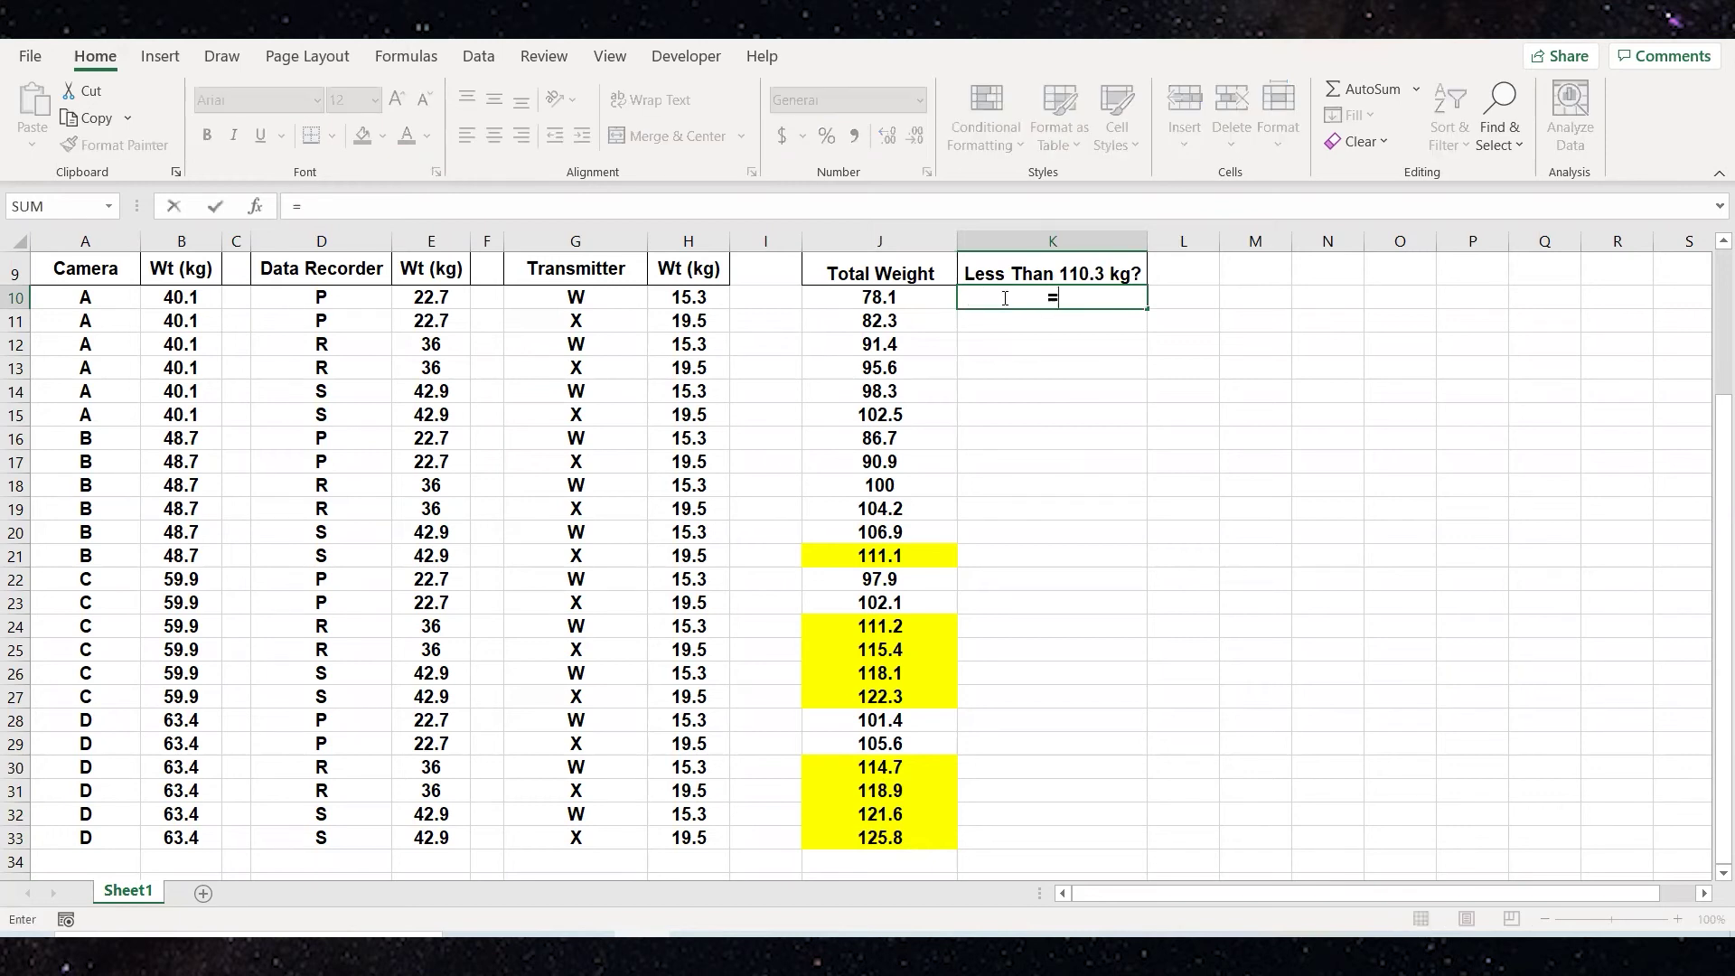
{"action": "type", "text": "IF"}
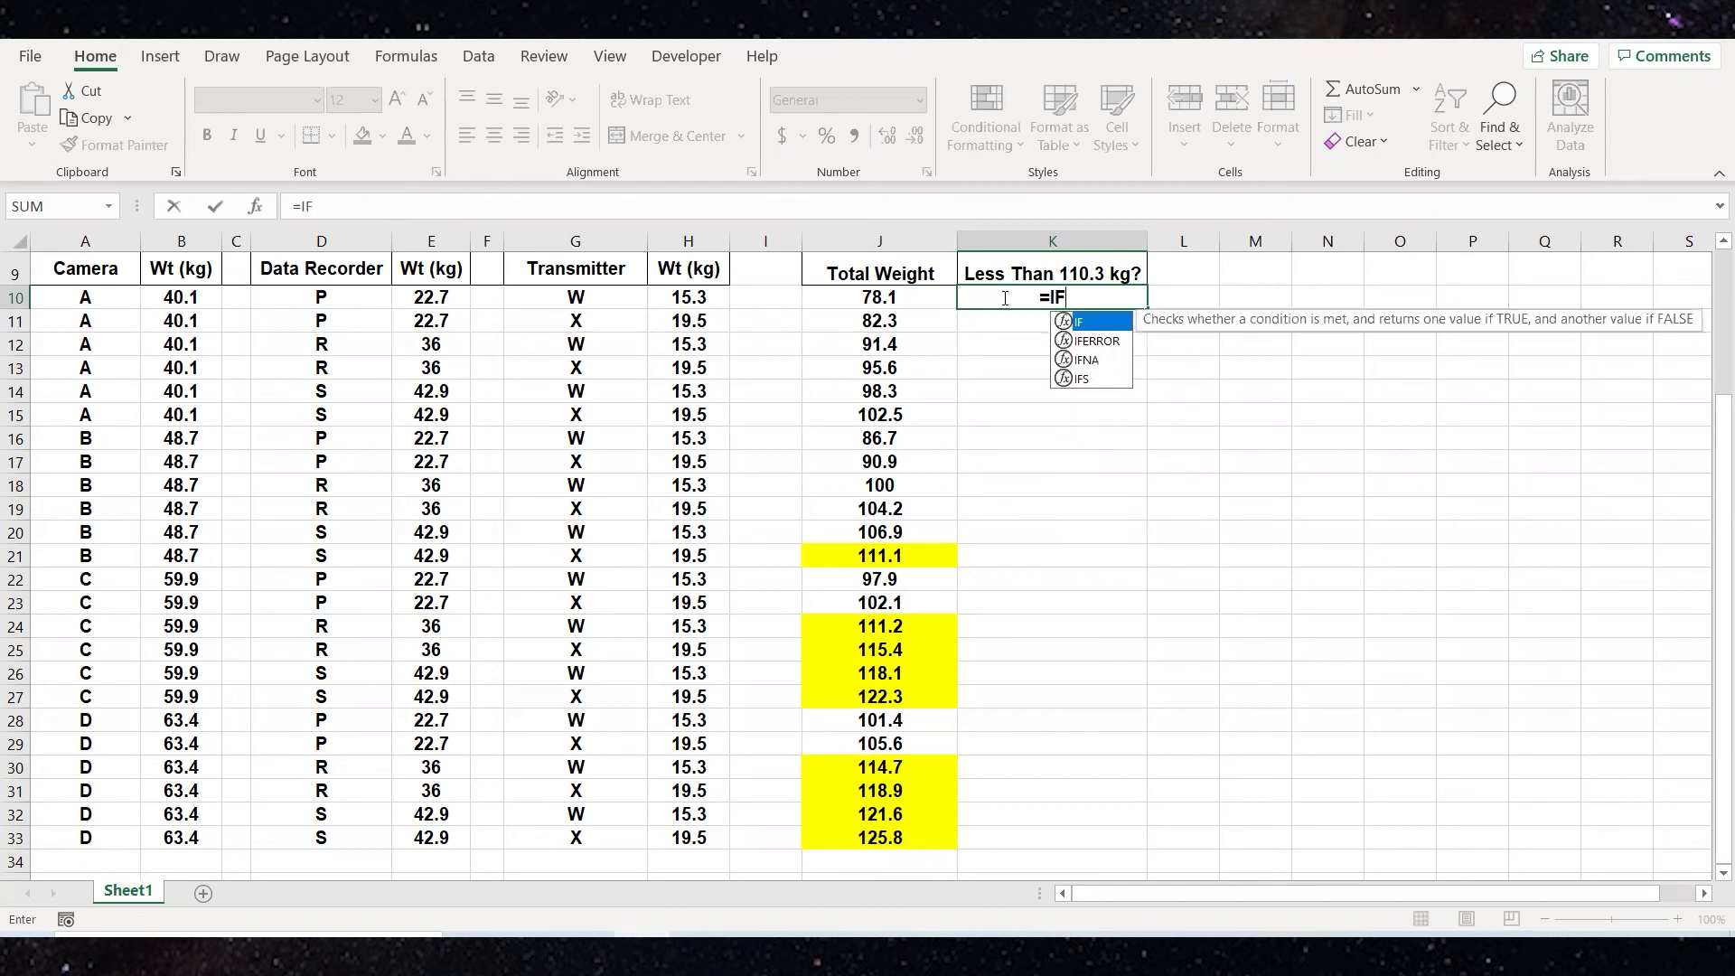
{"action": "type", "text": "("}
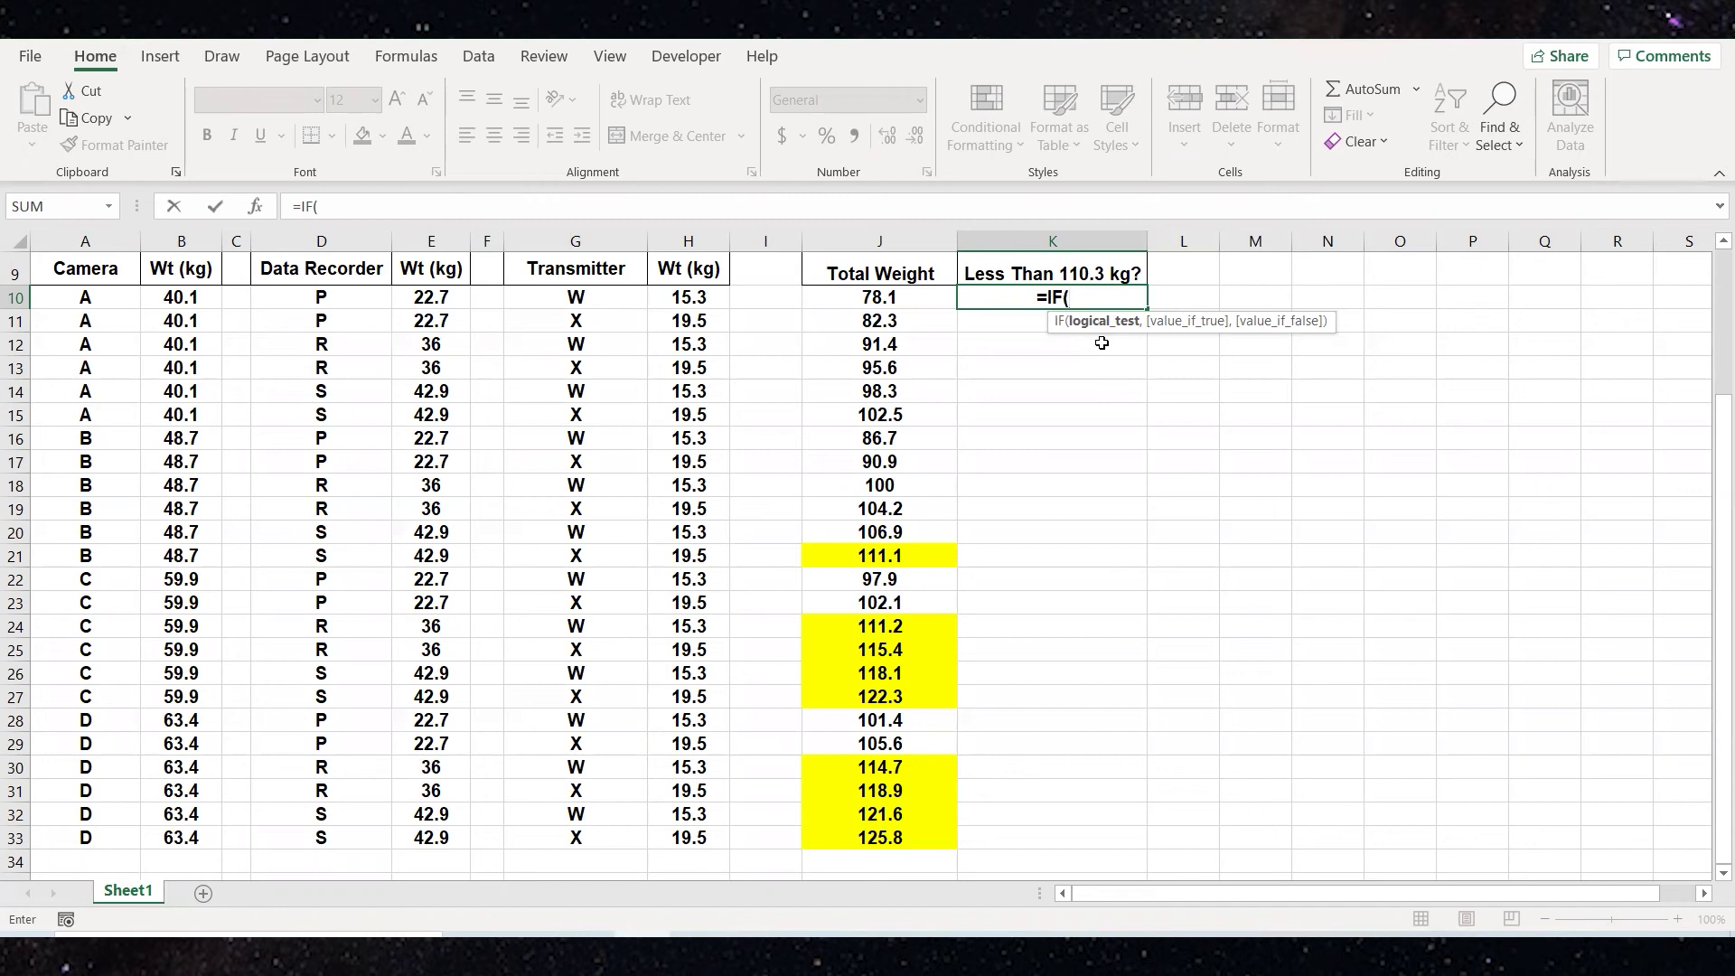
{"action": "left_click", "coordinate": [877, 298]}
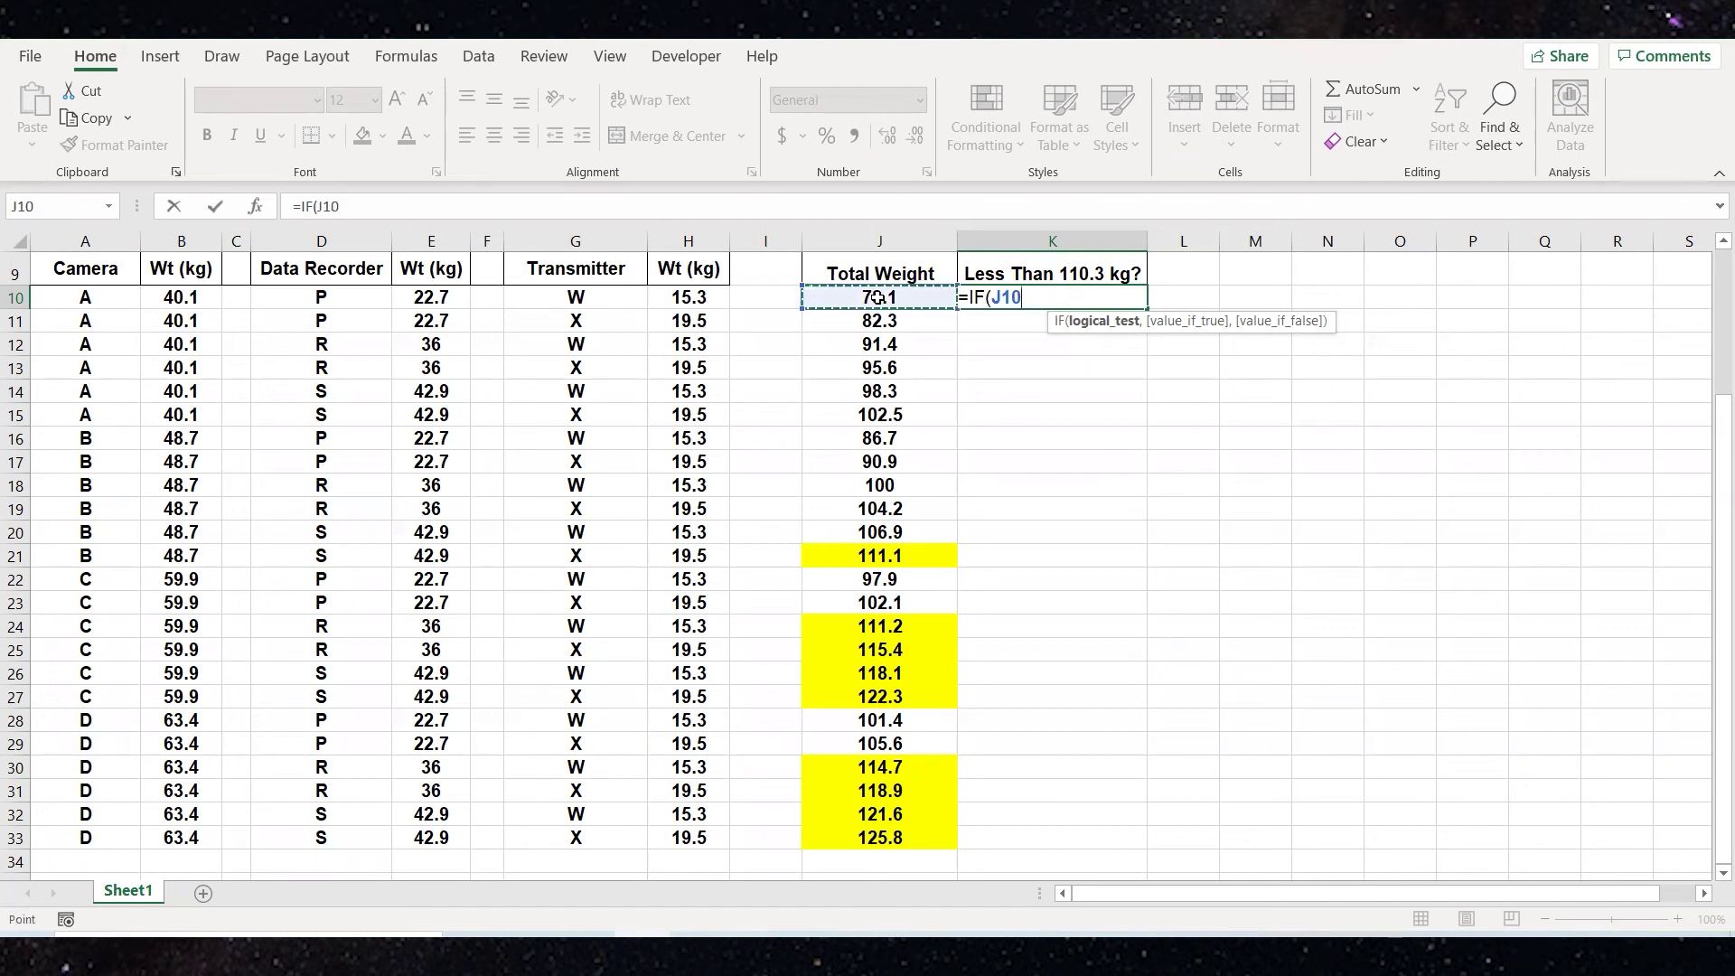
{"action": "type", "text": "110.3,"}
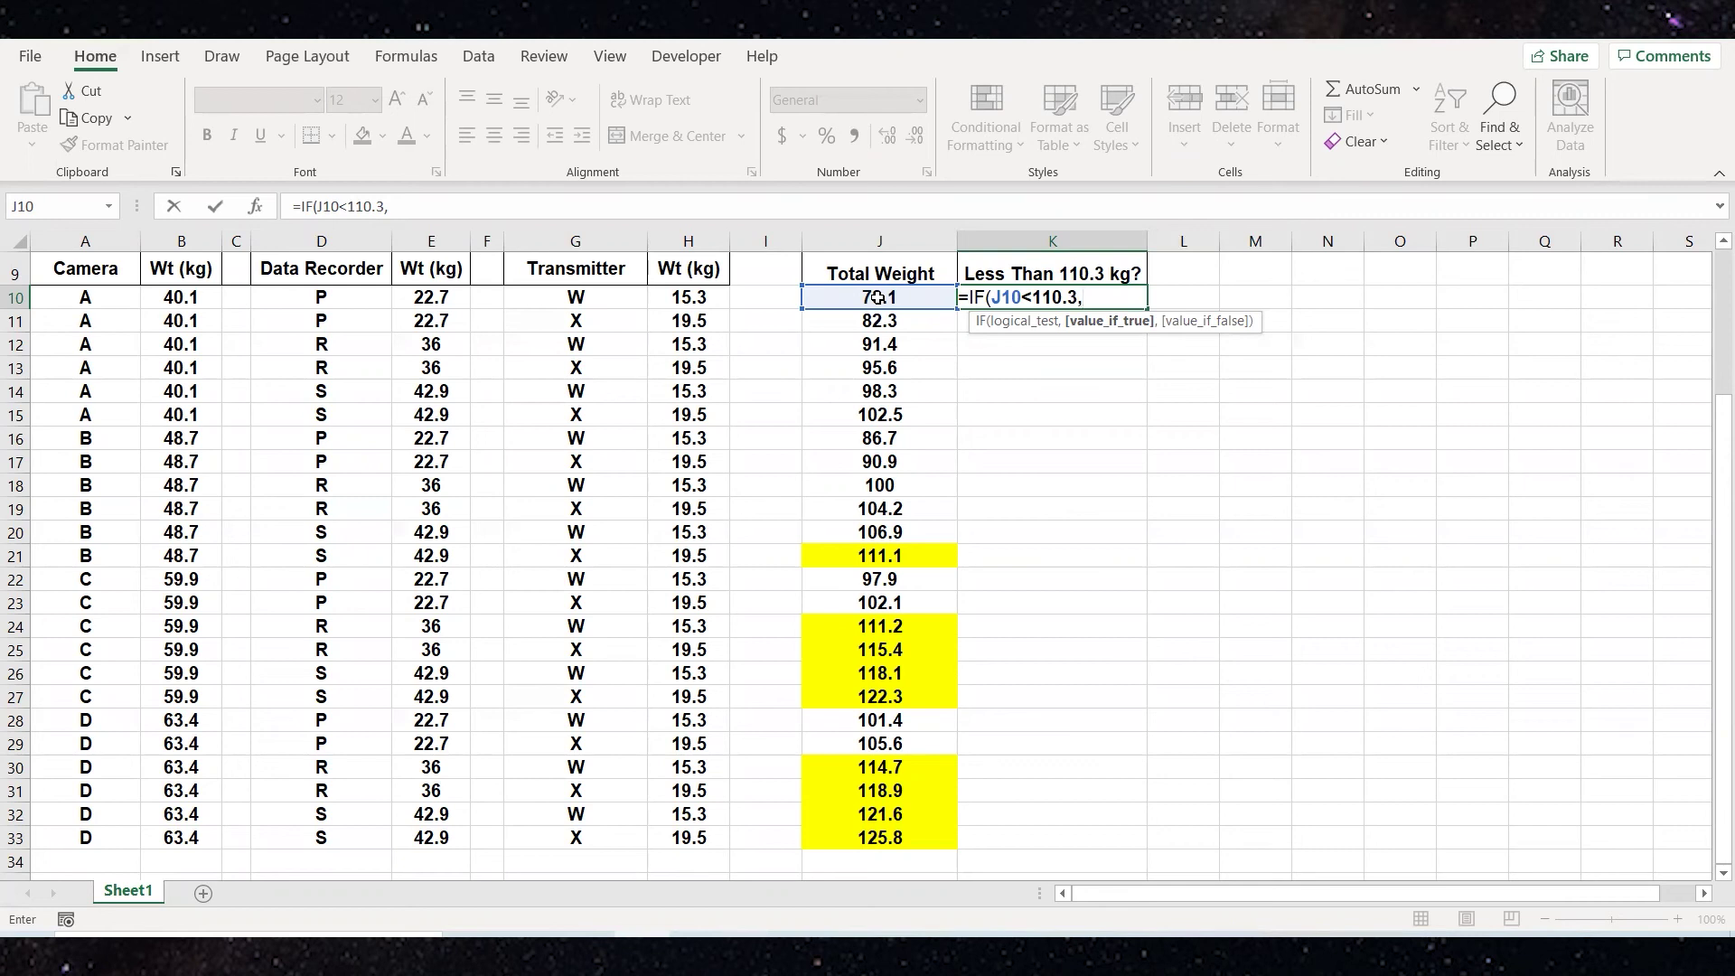
{"action": "type", "text": "\"Yes\","}
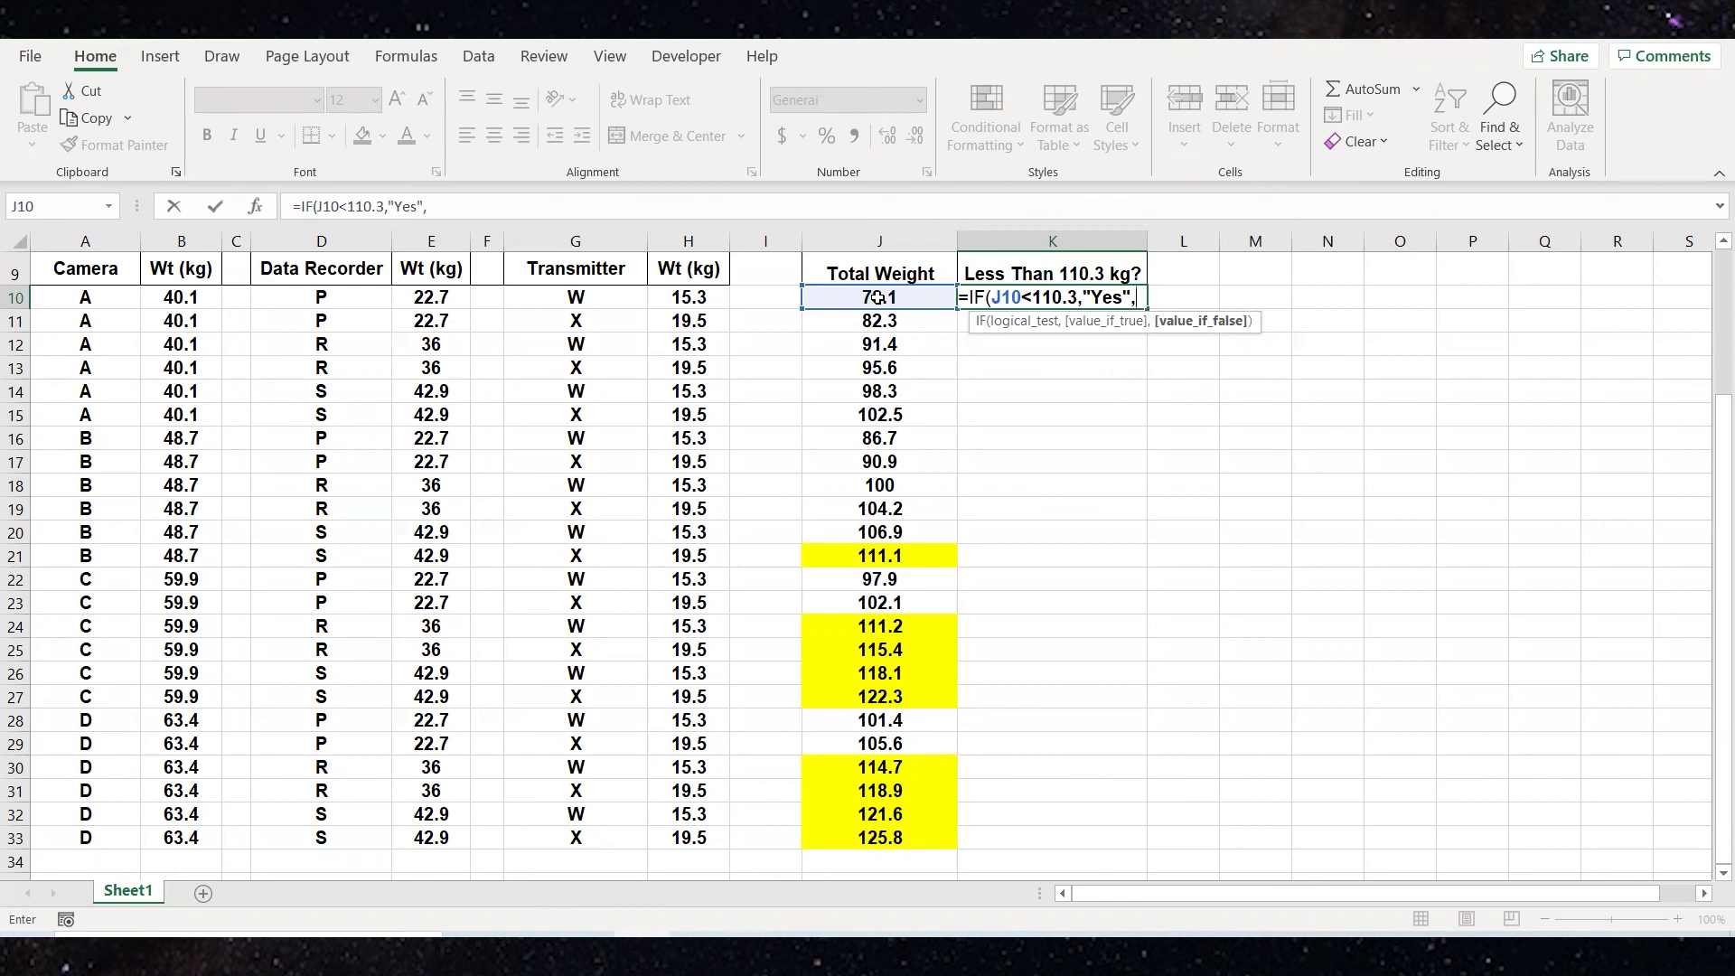
{"action": "type", "text": "\"No"}
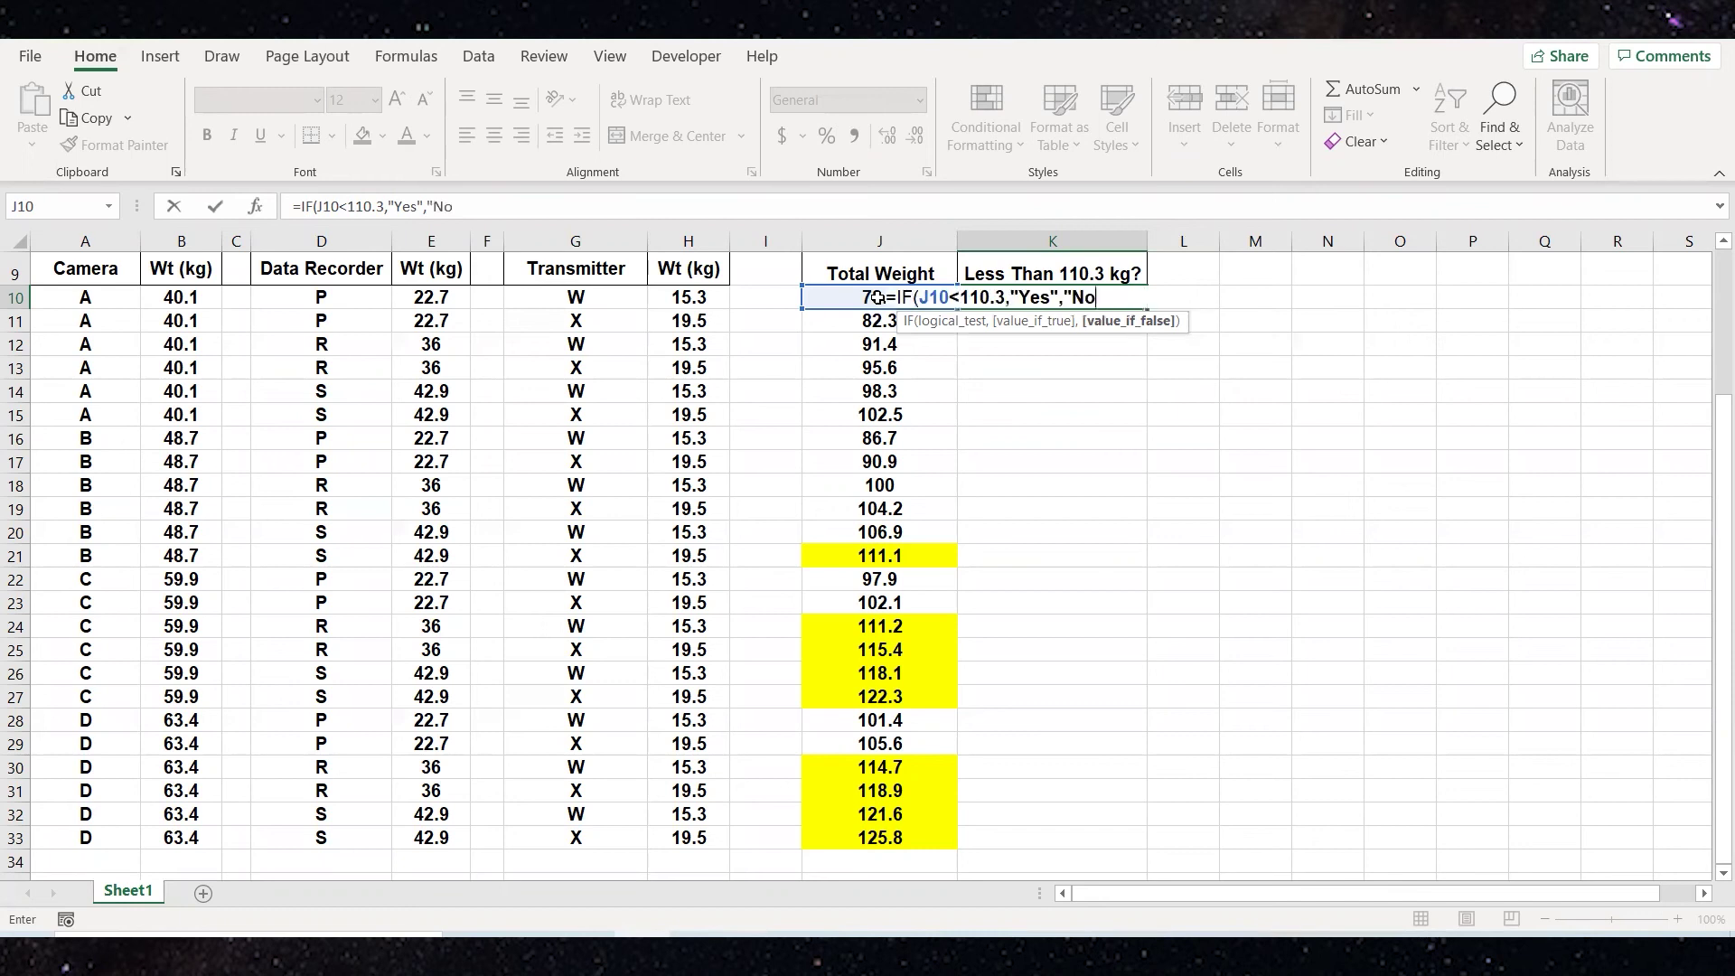
{"action": "type", "text": "\""}
{"action": "key", "text": "Return"}
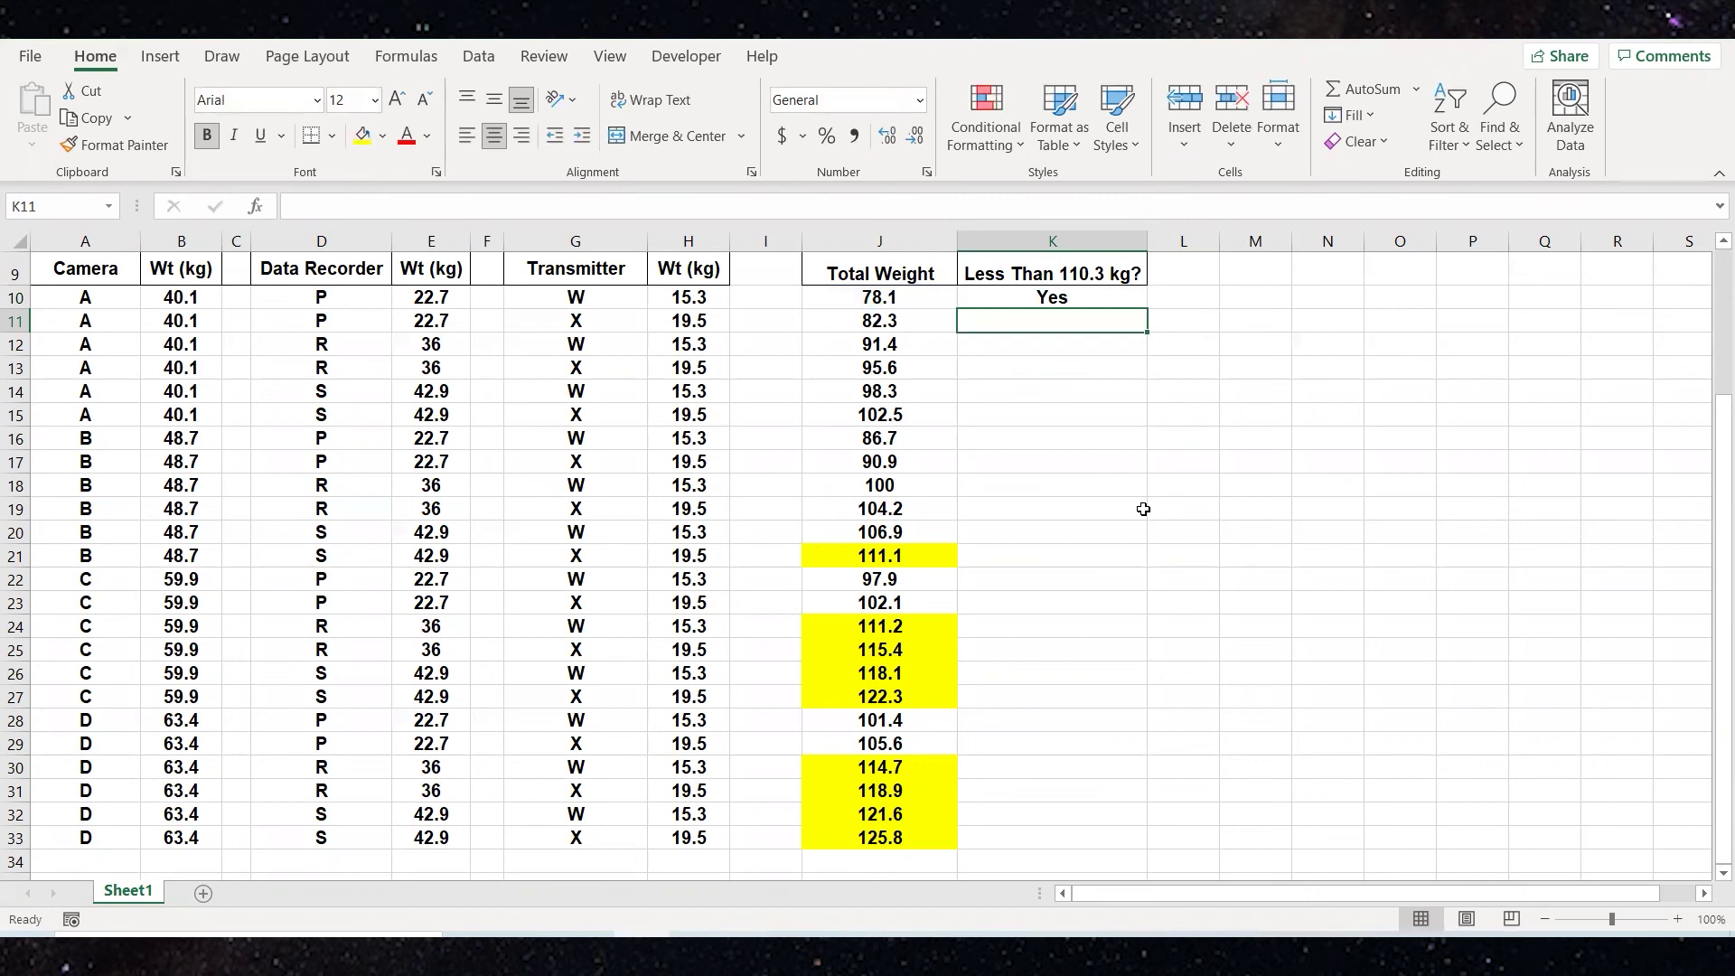
Step: Copy the IF formula from K10 into K11:K33 for all remaining component combinations
{"action": "left_click", "coordinate": [1055, 298]}
{"action": "right_click", "coordinate": [1054, 298]}
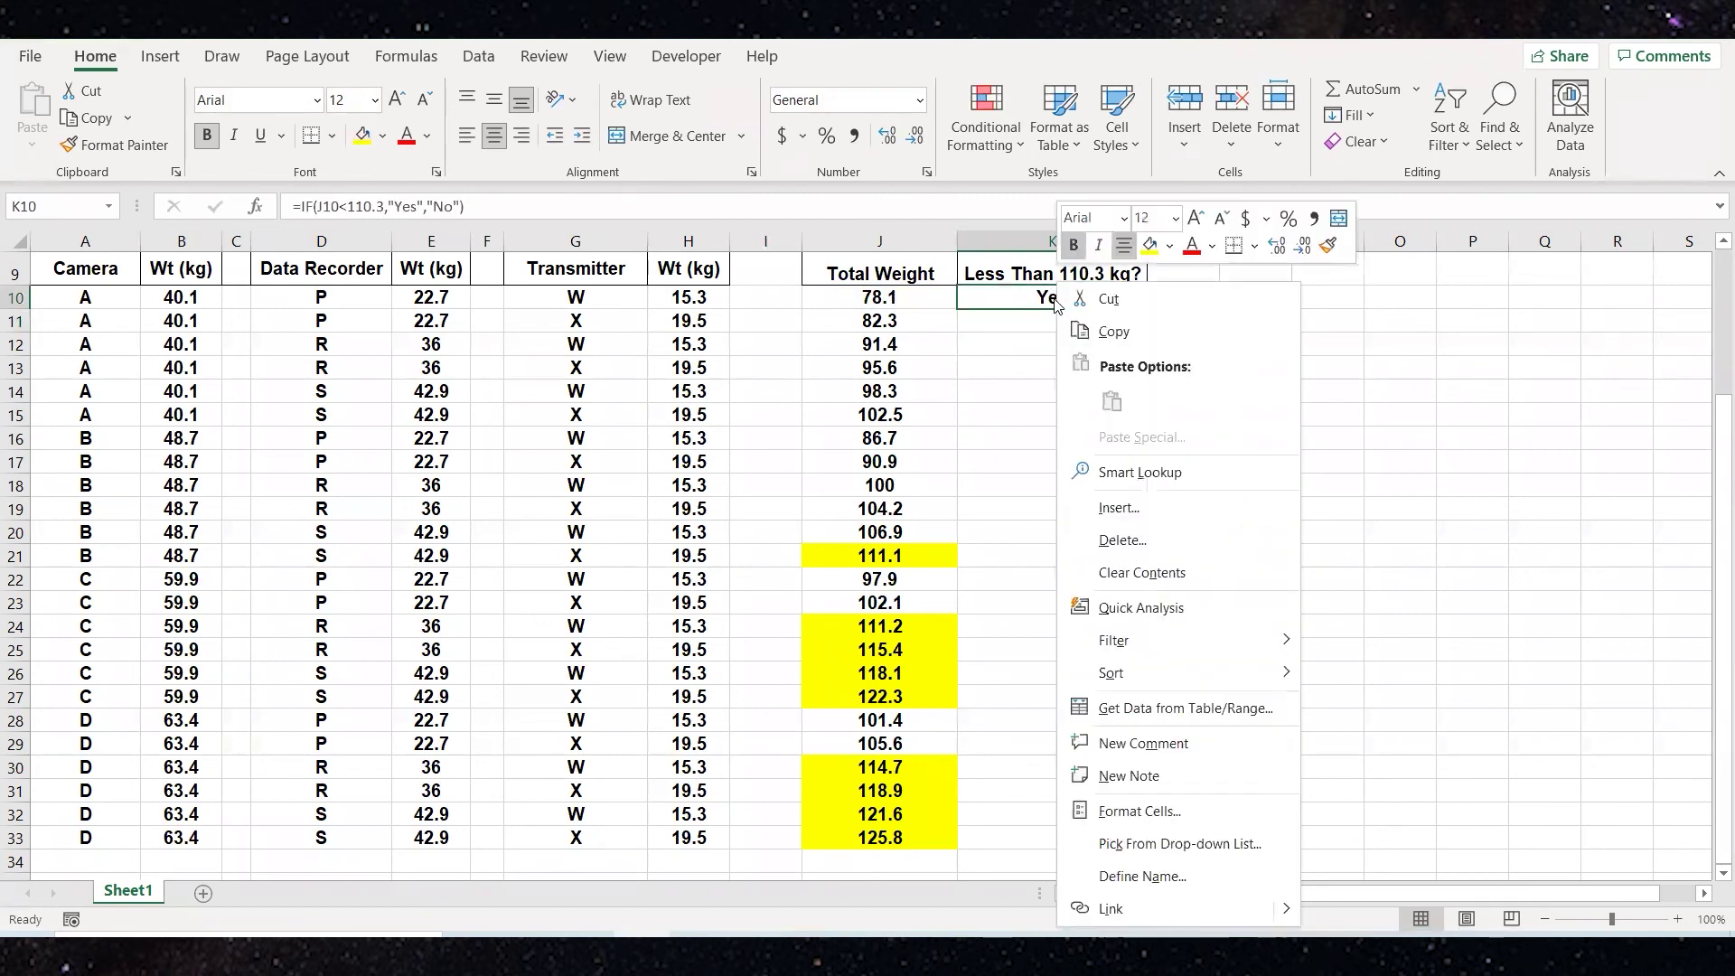
{"action": "left_click", "coordinate": [1120, 332]}
{"action": "left_click", "coordinate": [1024, 322]}
{"action": "left_click_drag", "start_coordinate": [1027, 351], "coordinate": [1021, 543]}
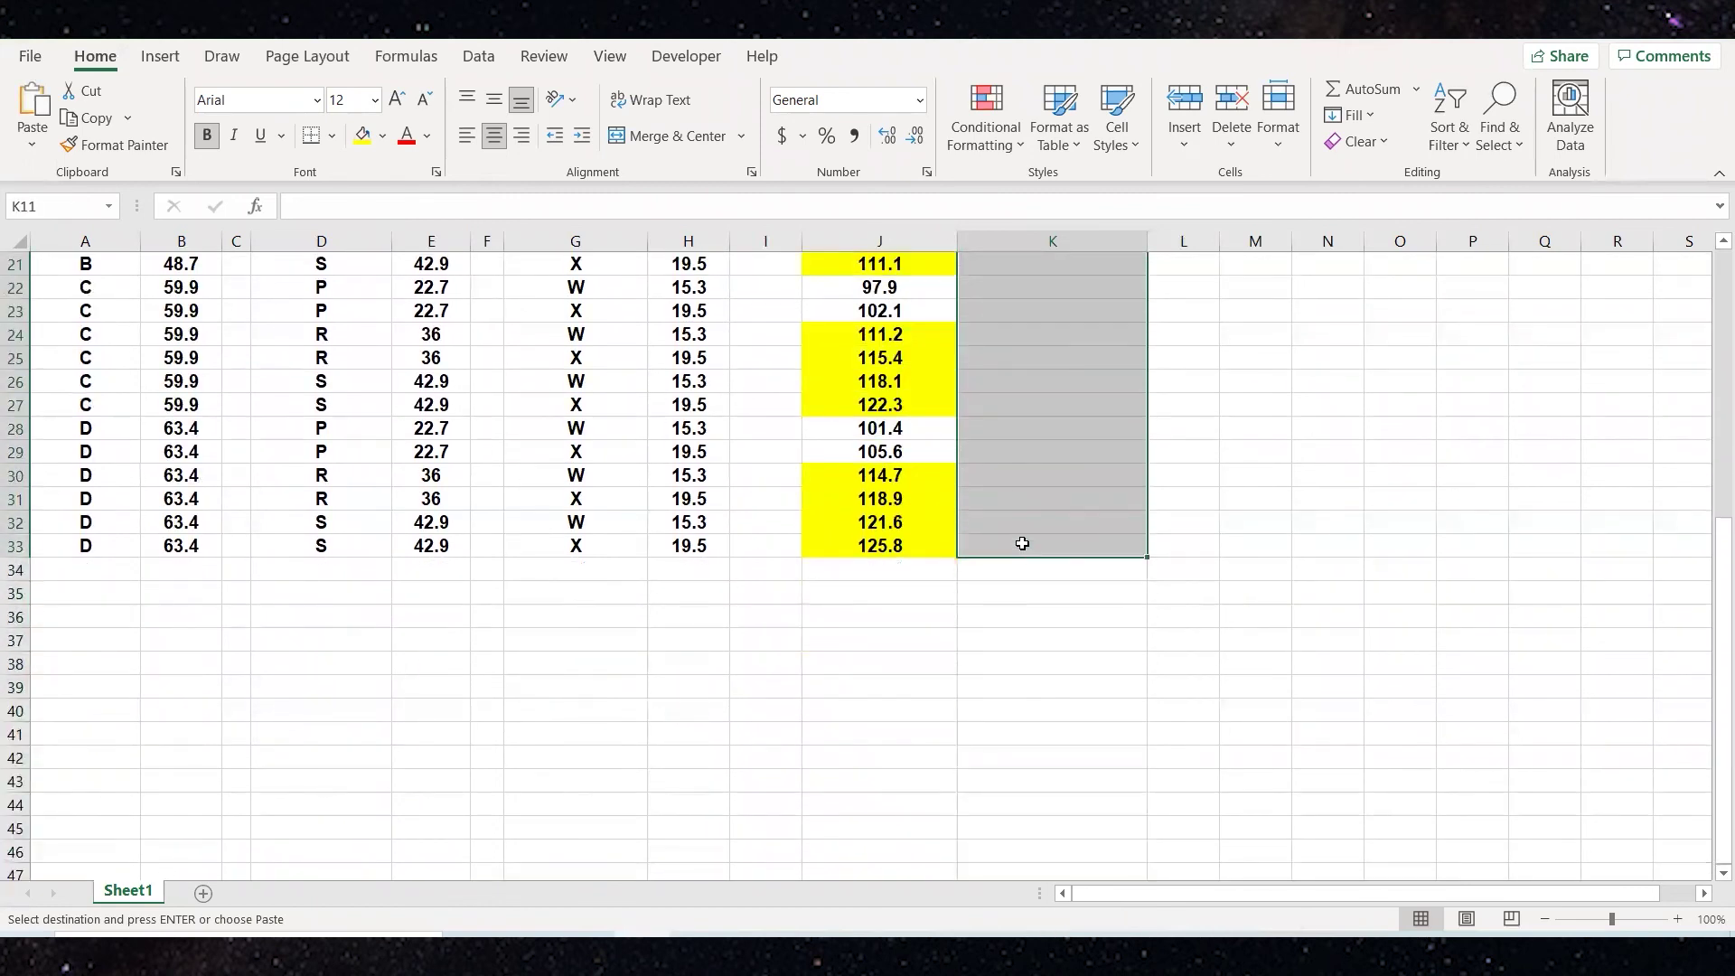
{"action": "key", "text": "Return"}
{"action": "scroll", "coordinate": [1542, 477], "scroll_direction": "up", "scroll_amount": 2}
{"action": "scroll", "coordinate": [1465, 538], "scroll_direction": "down", "scroll_amount": 3}
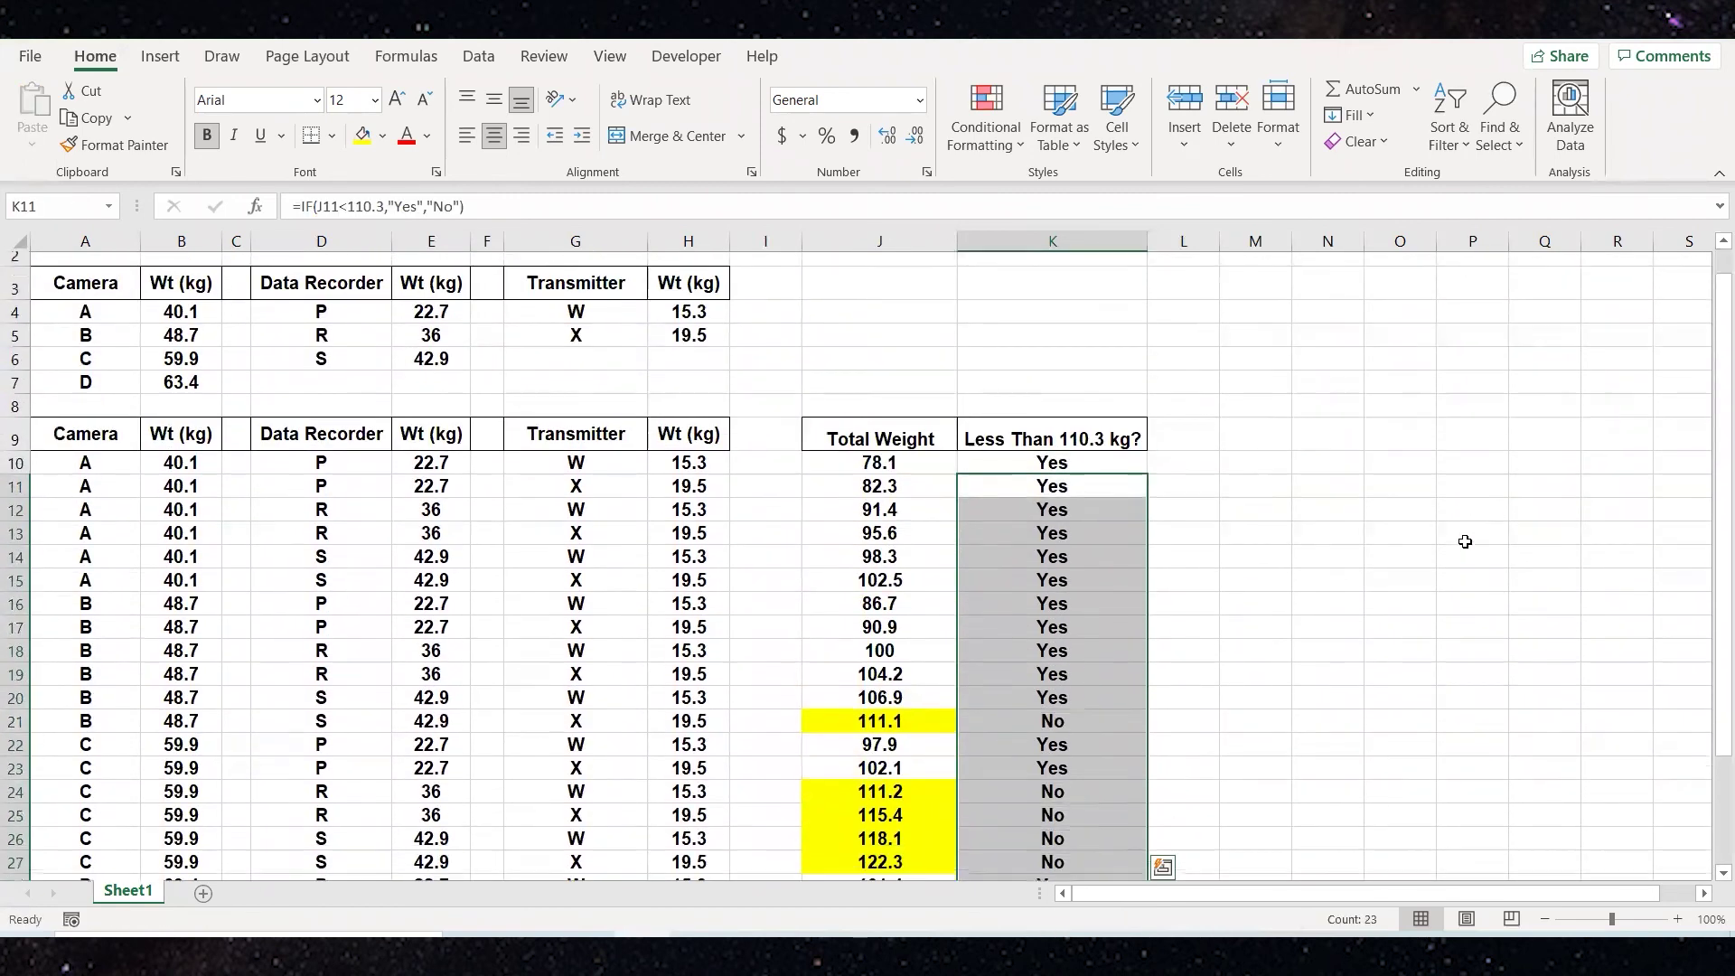
{"action": "left_click", "coordinate": [1374, 545]}
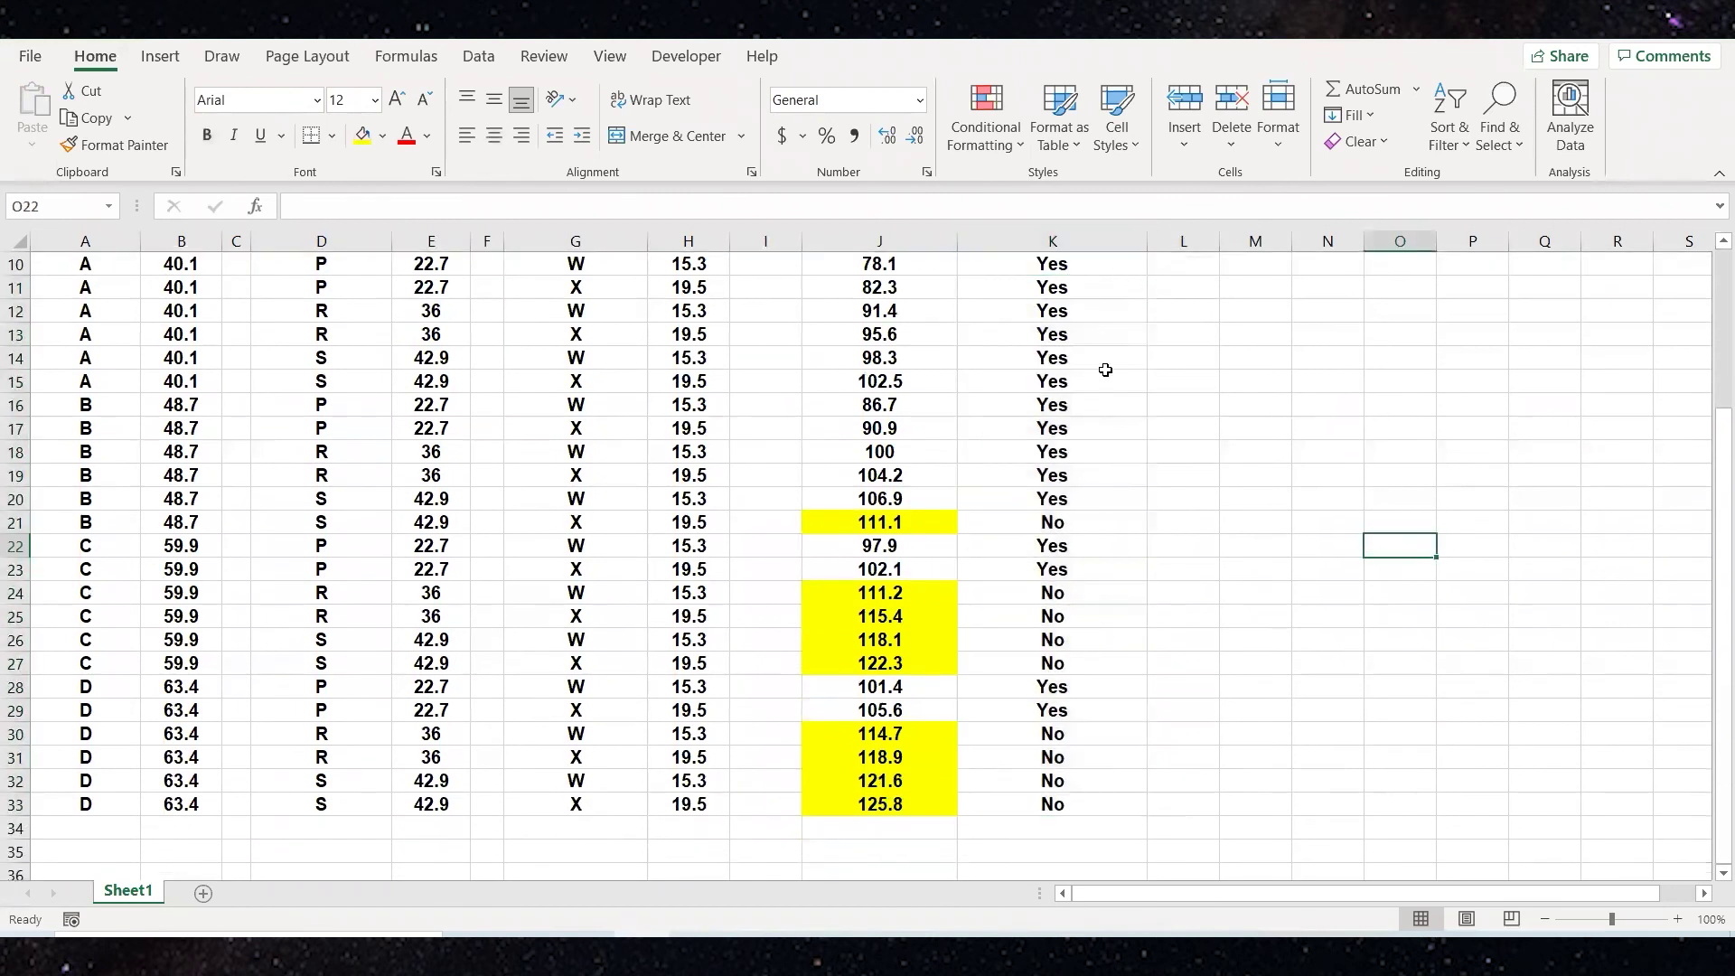
Step: Highlight the "No" results in column K in yellow: K21, K24:K27 and K30:K33
{"action": "left_click", "coordinate": [1051, 529]}
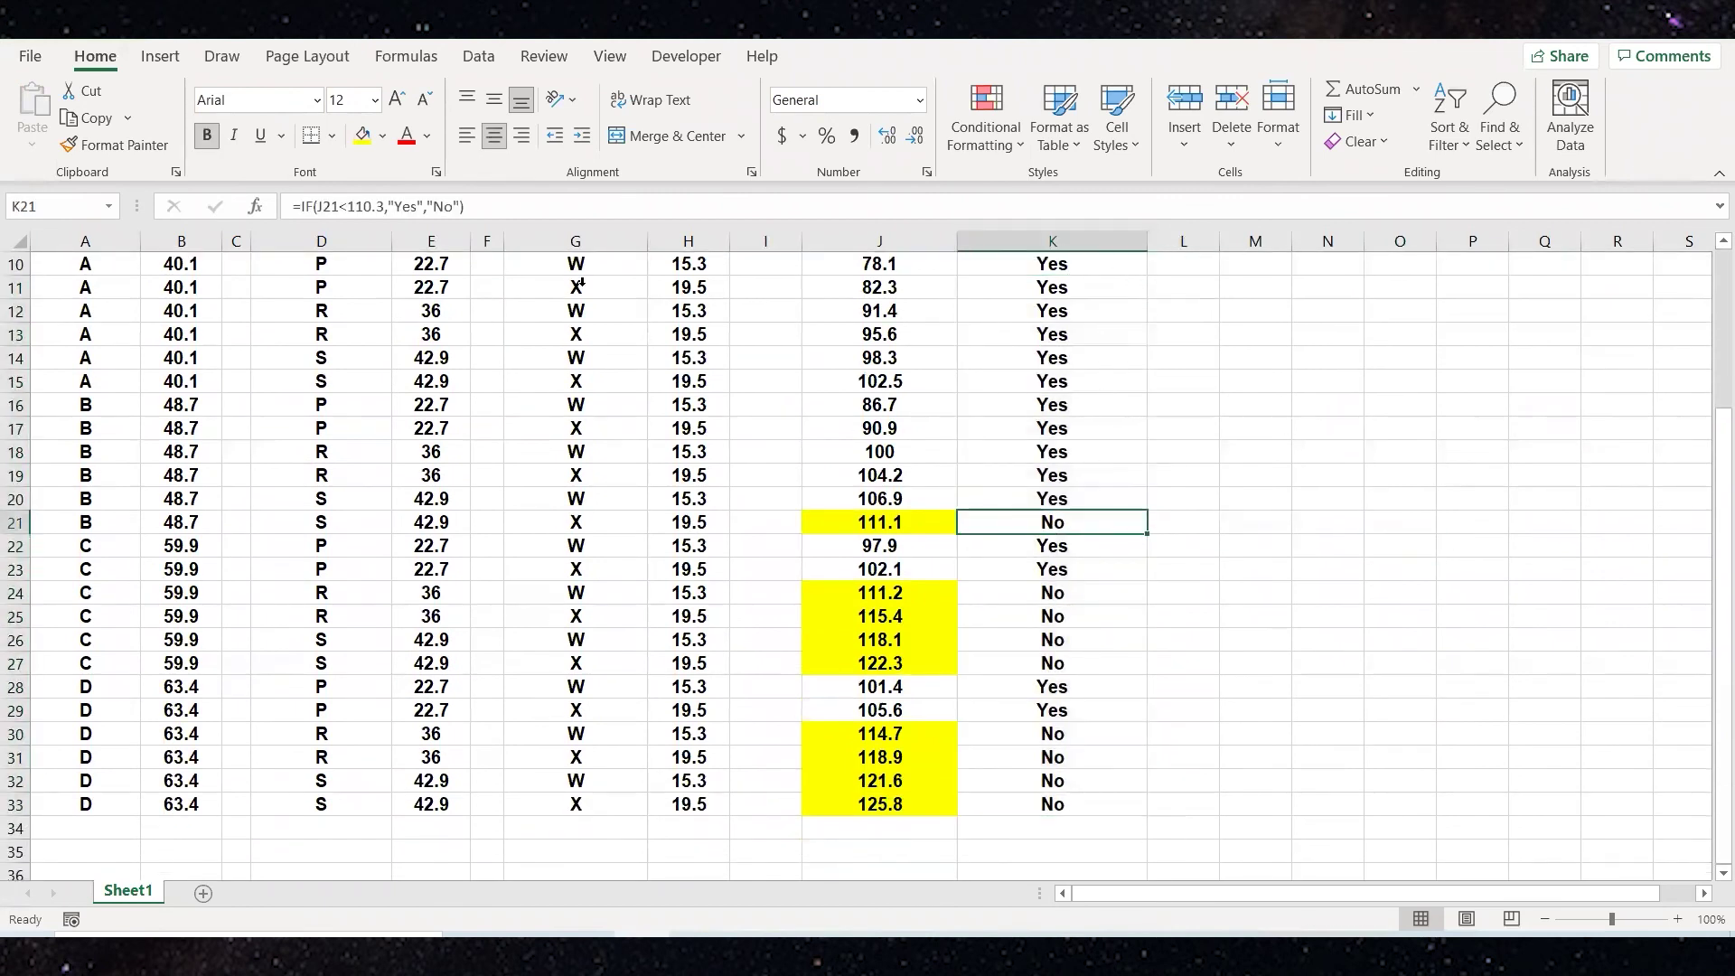
{"action": "left_click", "coordinate": [362, 136]}
{"action": "left_click_drag", "start_coordinate": [1027, 592], "coordinate": [1026, 663]}
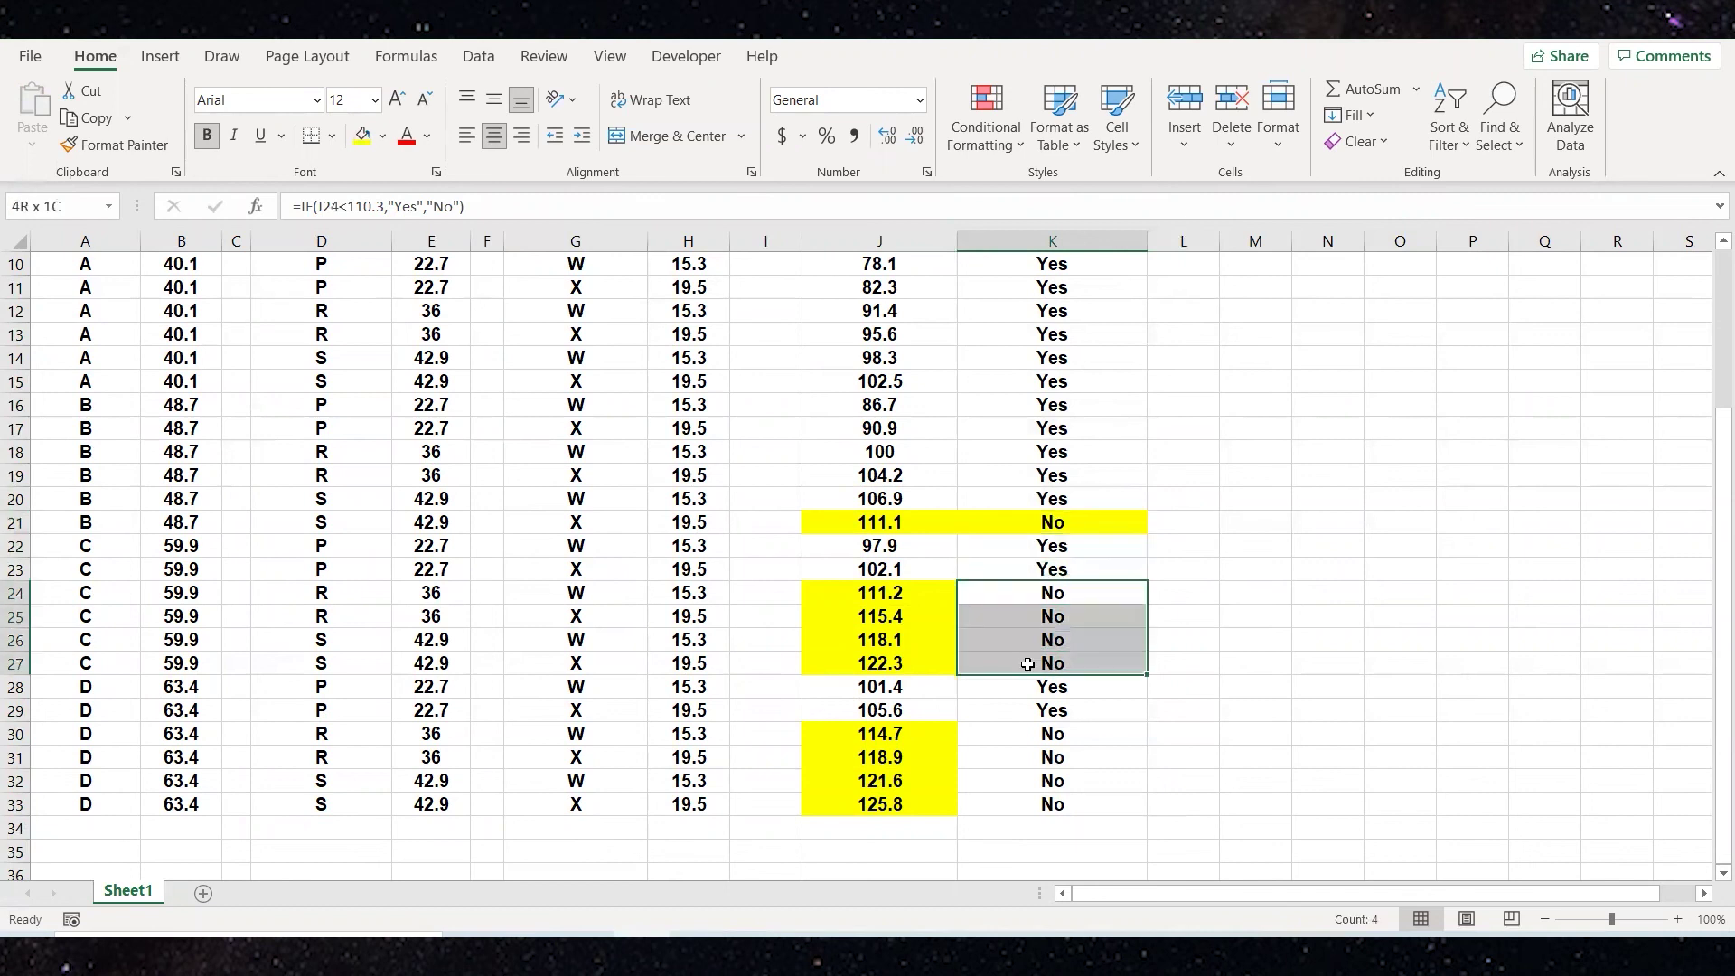
{"action": "left_click", "coordinate": [363, 136]}
{"action": "left_click_drag", "start_coordinate": [1035, 734], "coordinate": [1030, 804]}
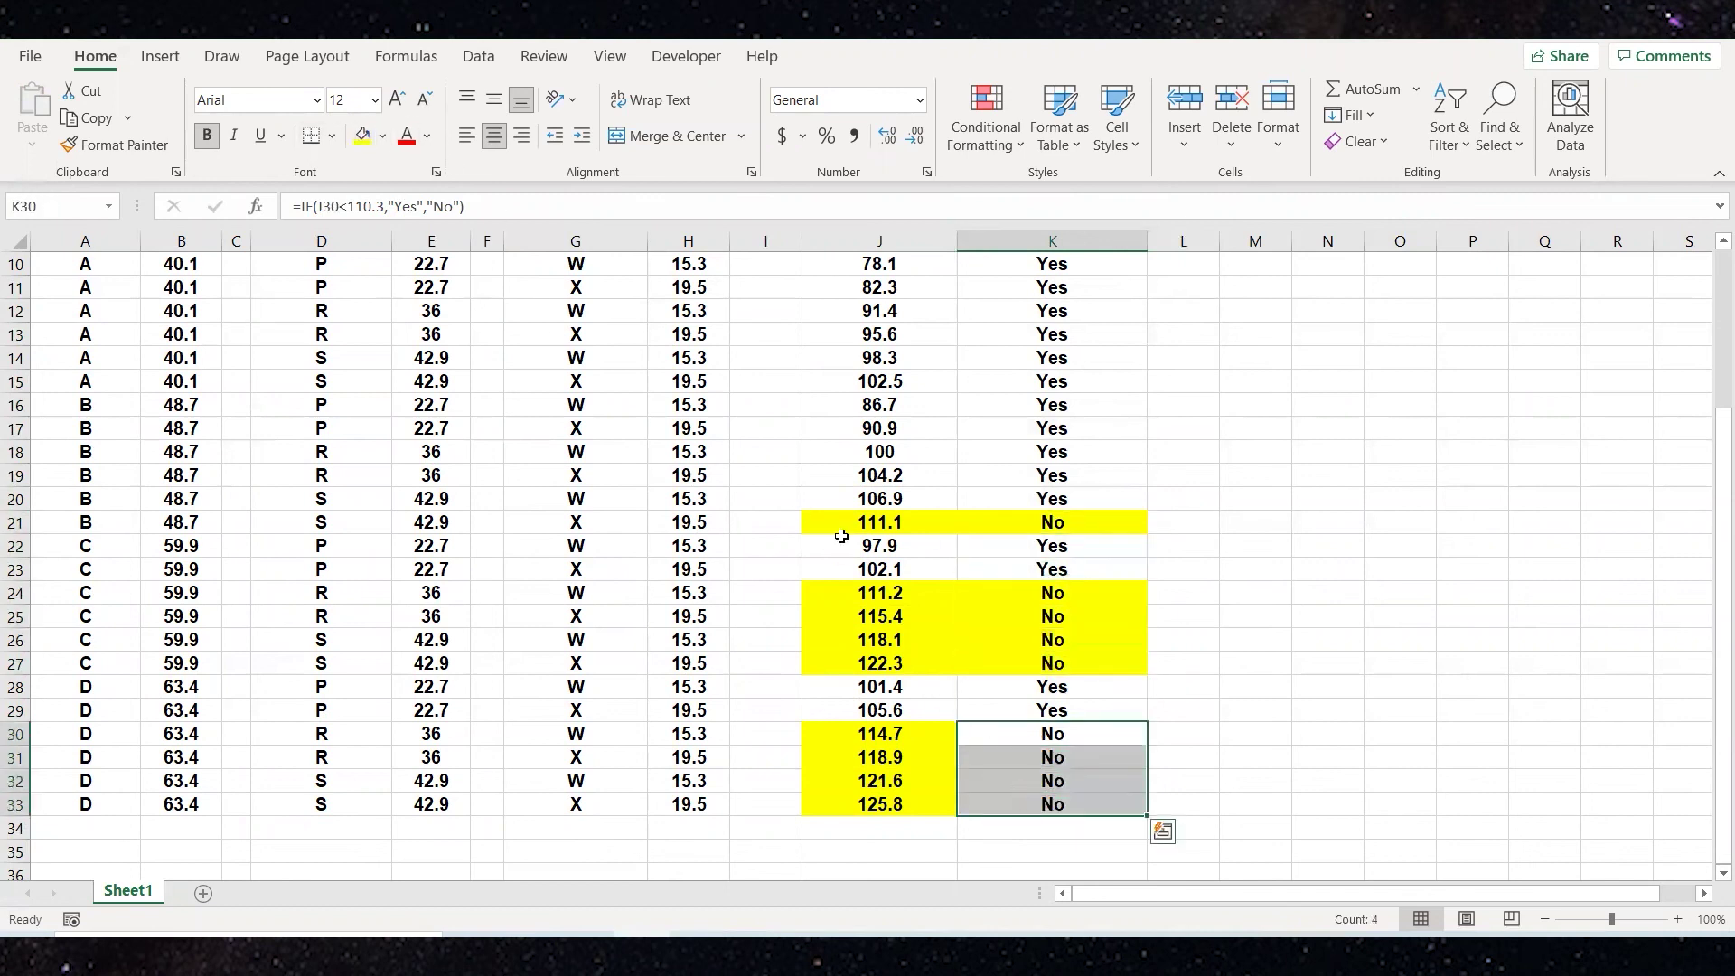
{"action": "left_click", "coordinate": [362, 136]}
{"action": "left_click", "coordinate": [1230, 576]}
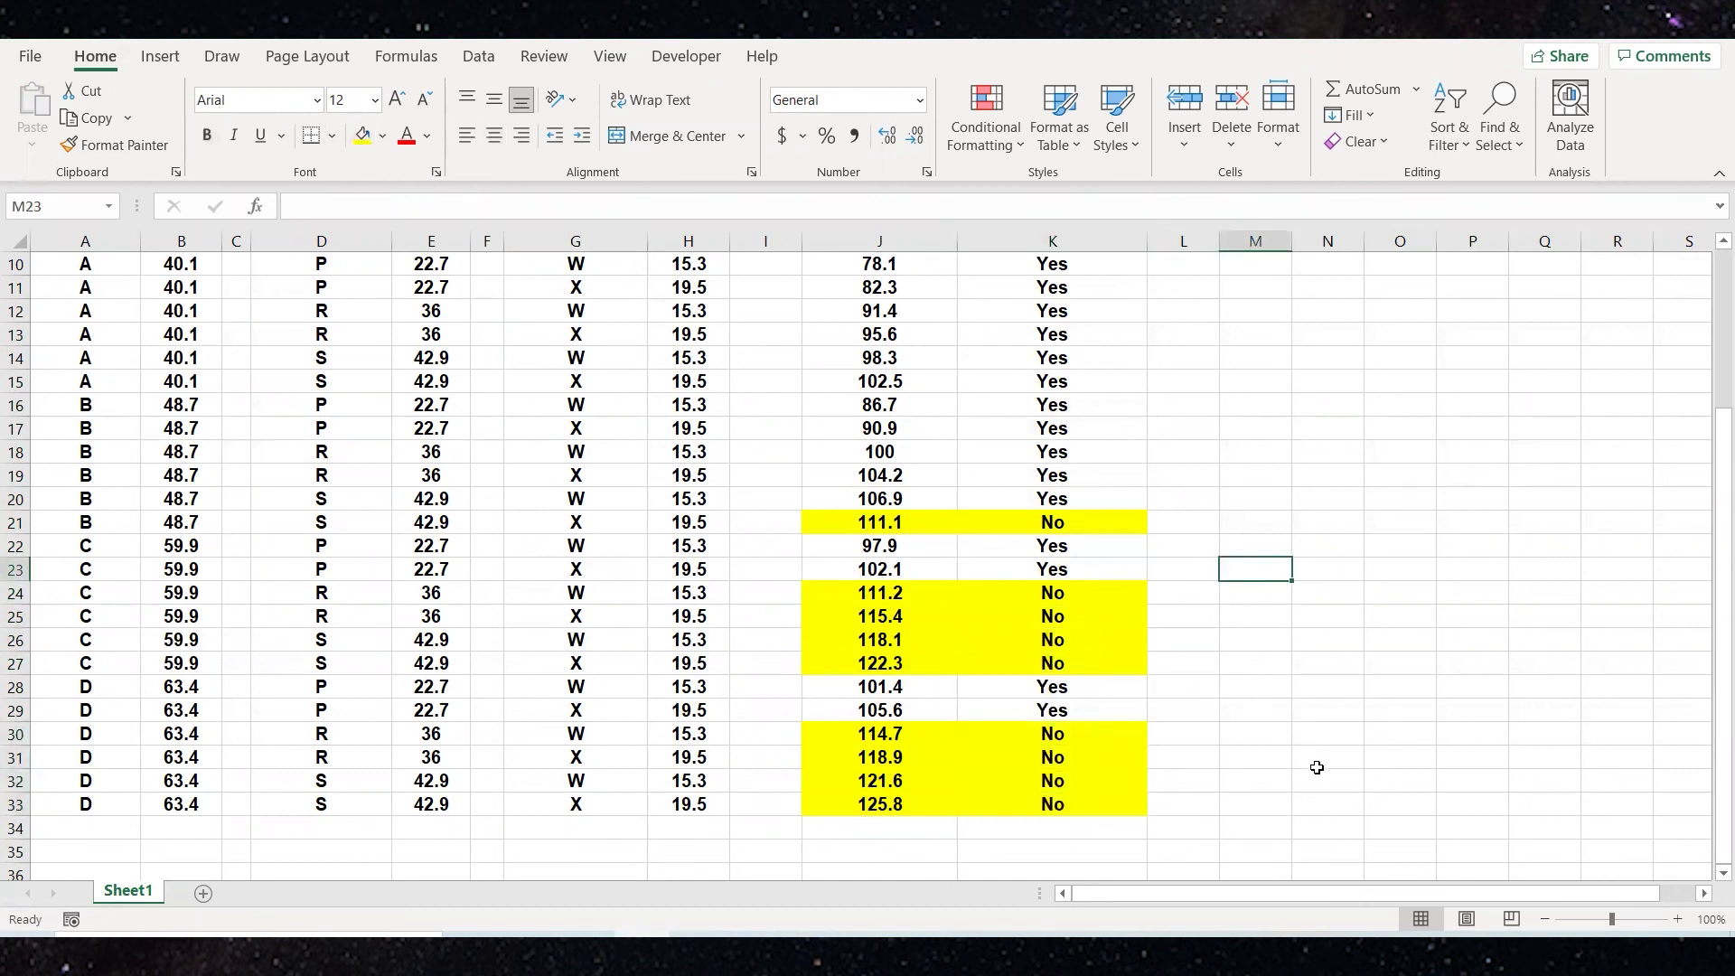
Step: Review the whole sheet, comparing the total weights with the Yes/No results and highlighted rows for every combination
{"action": "scroll", "coordinate": [1169, 561], "scroll_direction": "up", "scroll_amount": 3}
{"action": "scroll", "coordinate": [1179, 571], "scroll_direction": "down", "scroll_amount": 3}
{"action": "scroll", "coordinate": [1188, 663], "scroll_direction": "down", "scroll_amount": 3}
{"action": "scroll", "coordinate": [1201, 681], "scroll_direction": "up", "scroll_amount": 5}
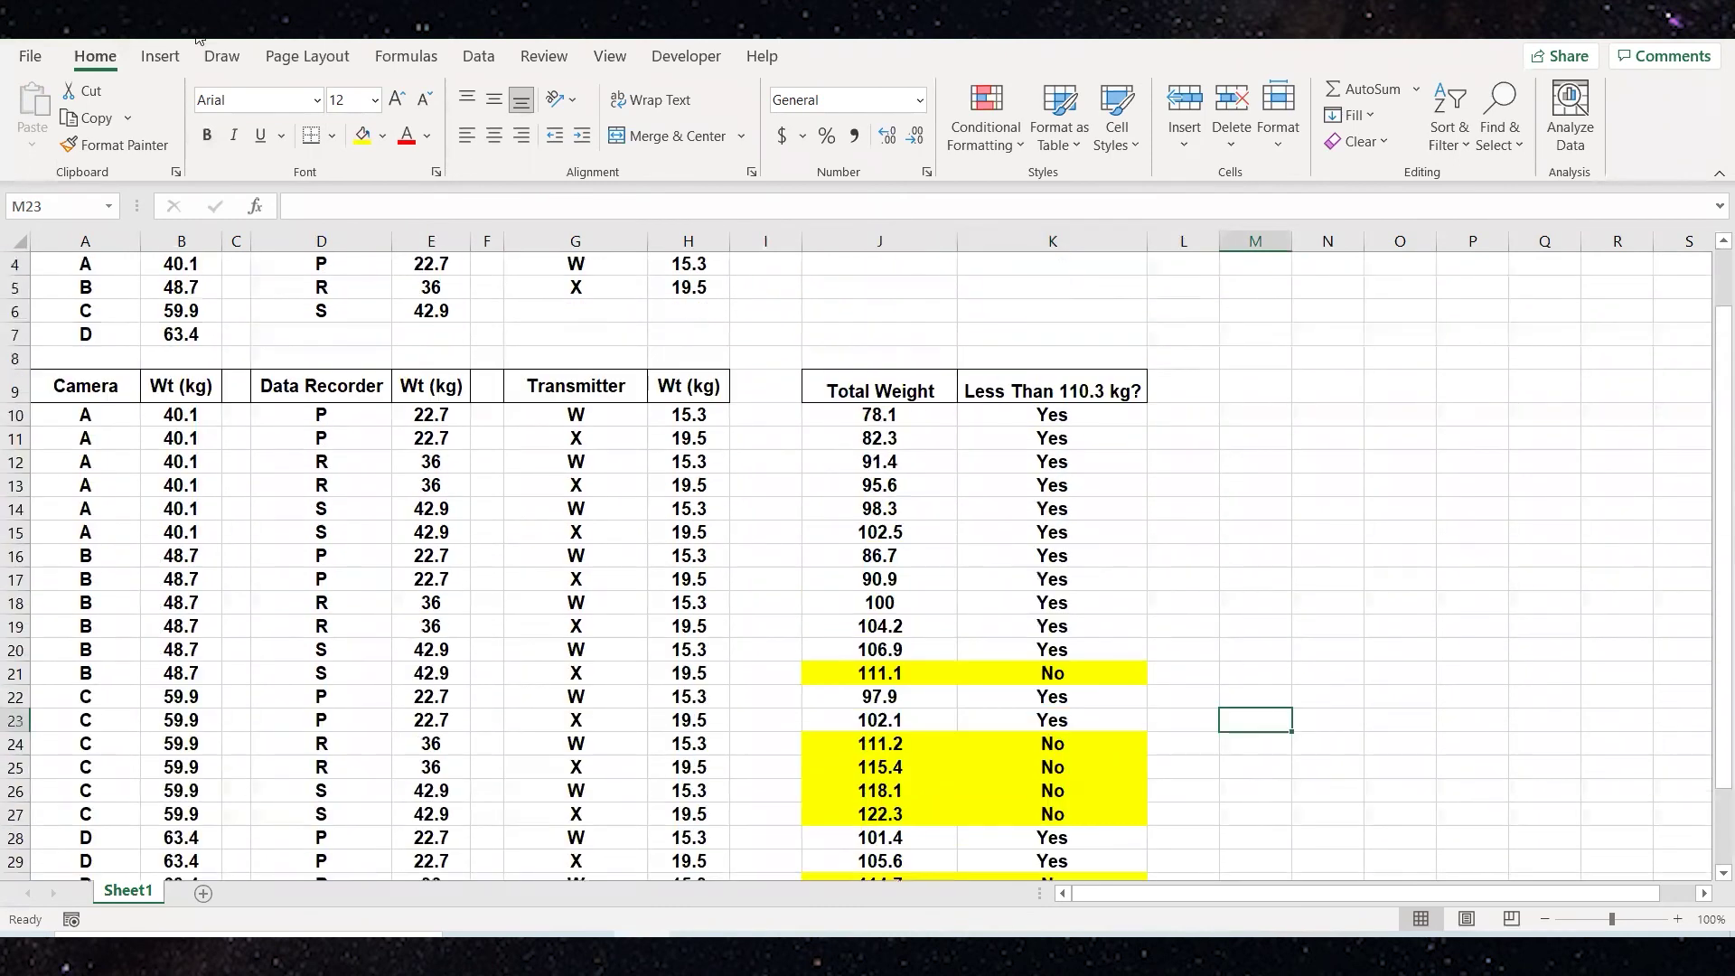
{"action": "scroll", "coordinate": [1226, 516], "scroll_direction": "down", "scroll_amount": 2}
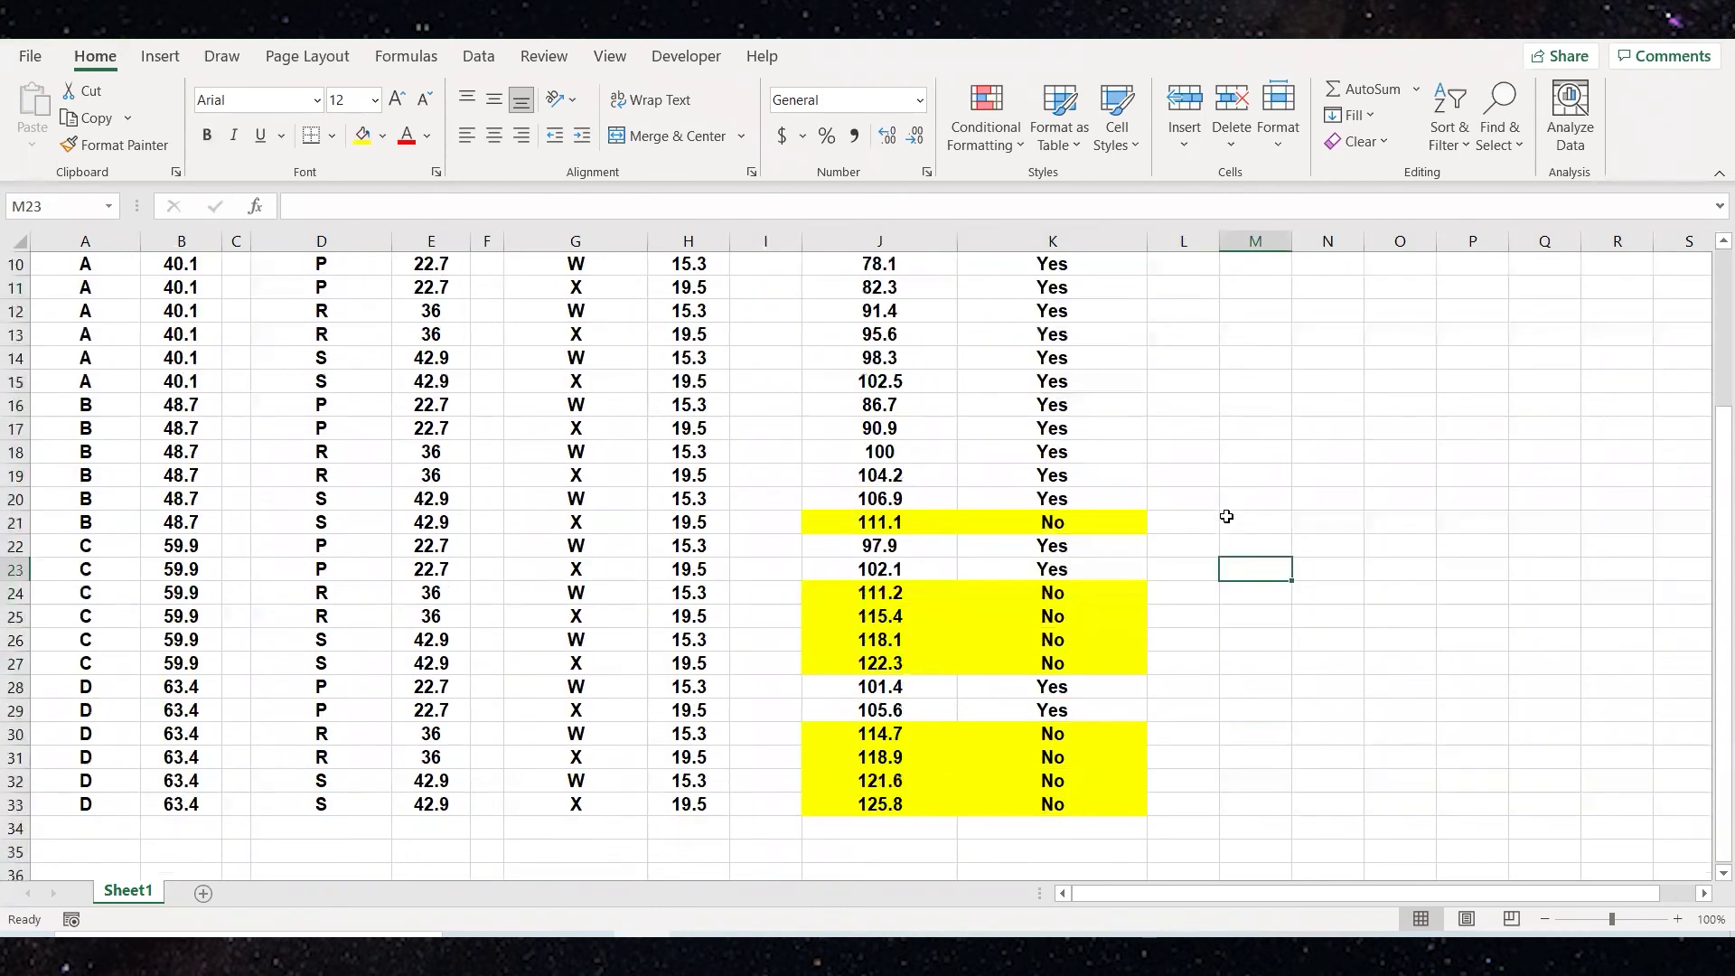
{"action": "scroll", "coordinate": [1226, 516], "scroll_direction": "down", "scroll_amount": 2}
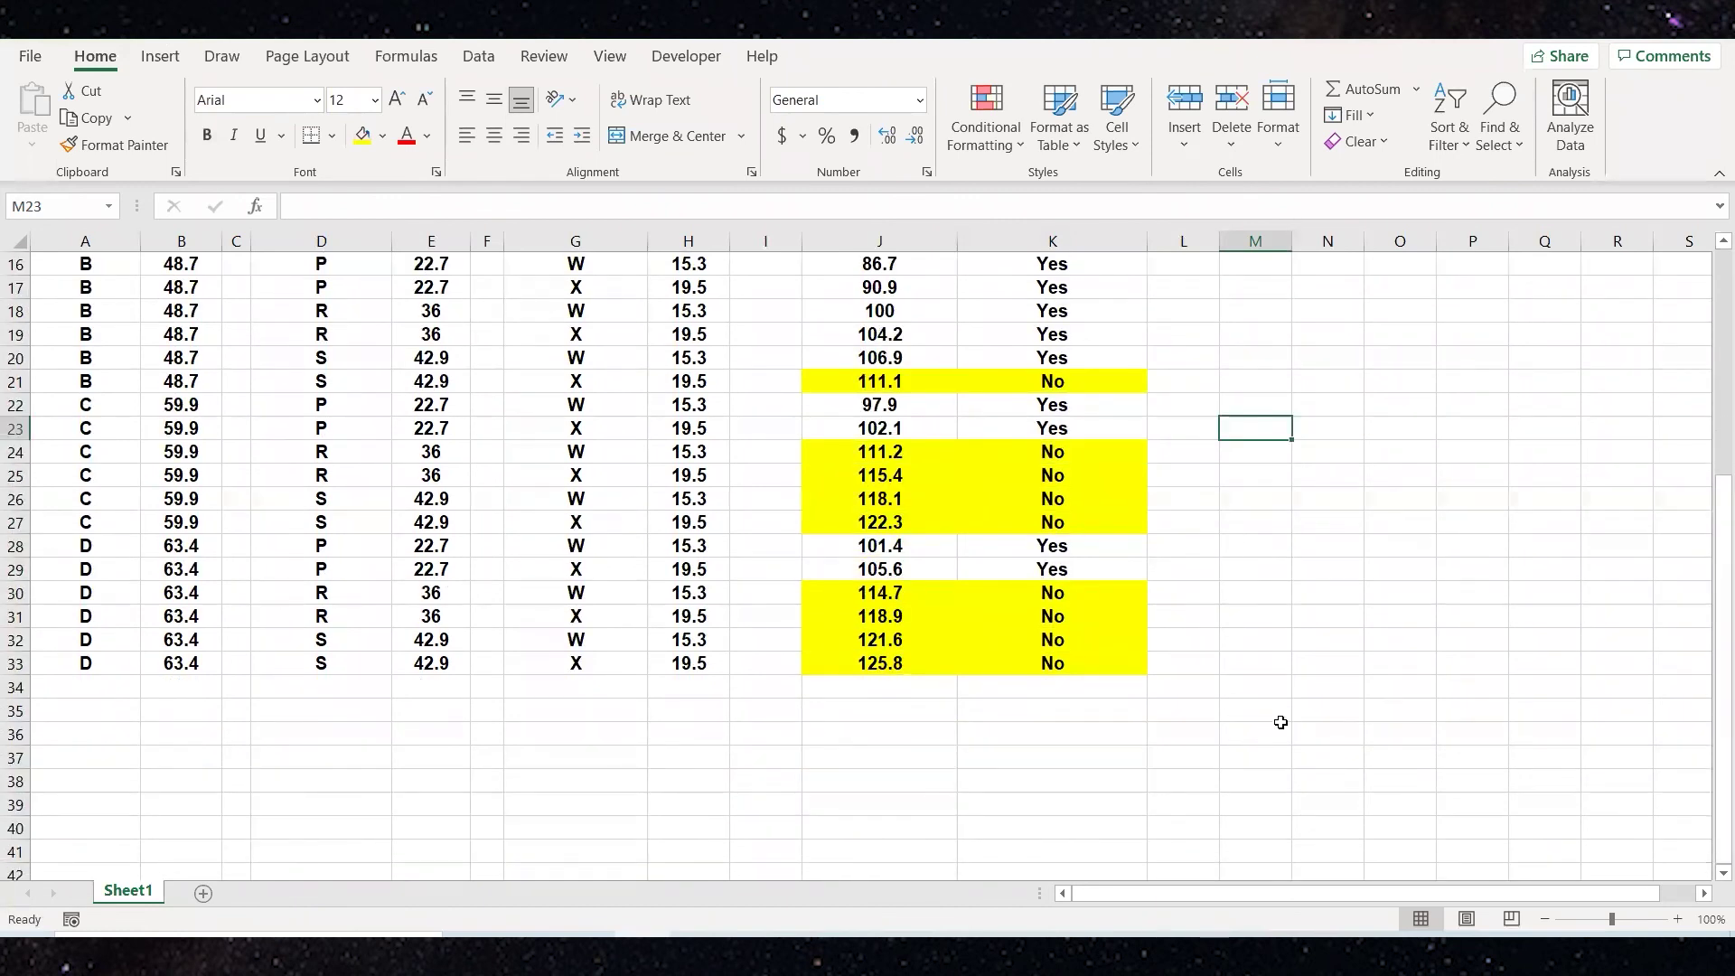
{"action": "scroll", "coordinate": [1242, 744], "scroll_direction": "up", "scroll_amount": 3}
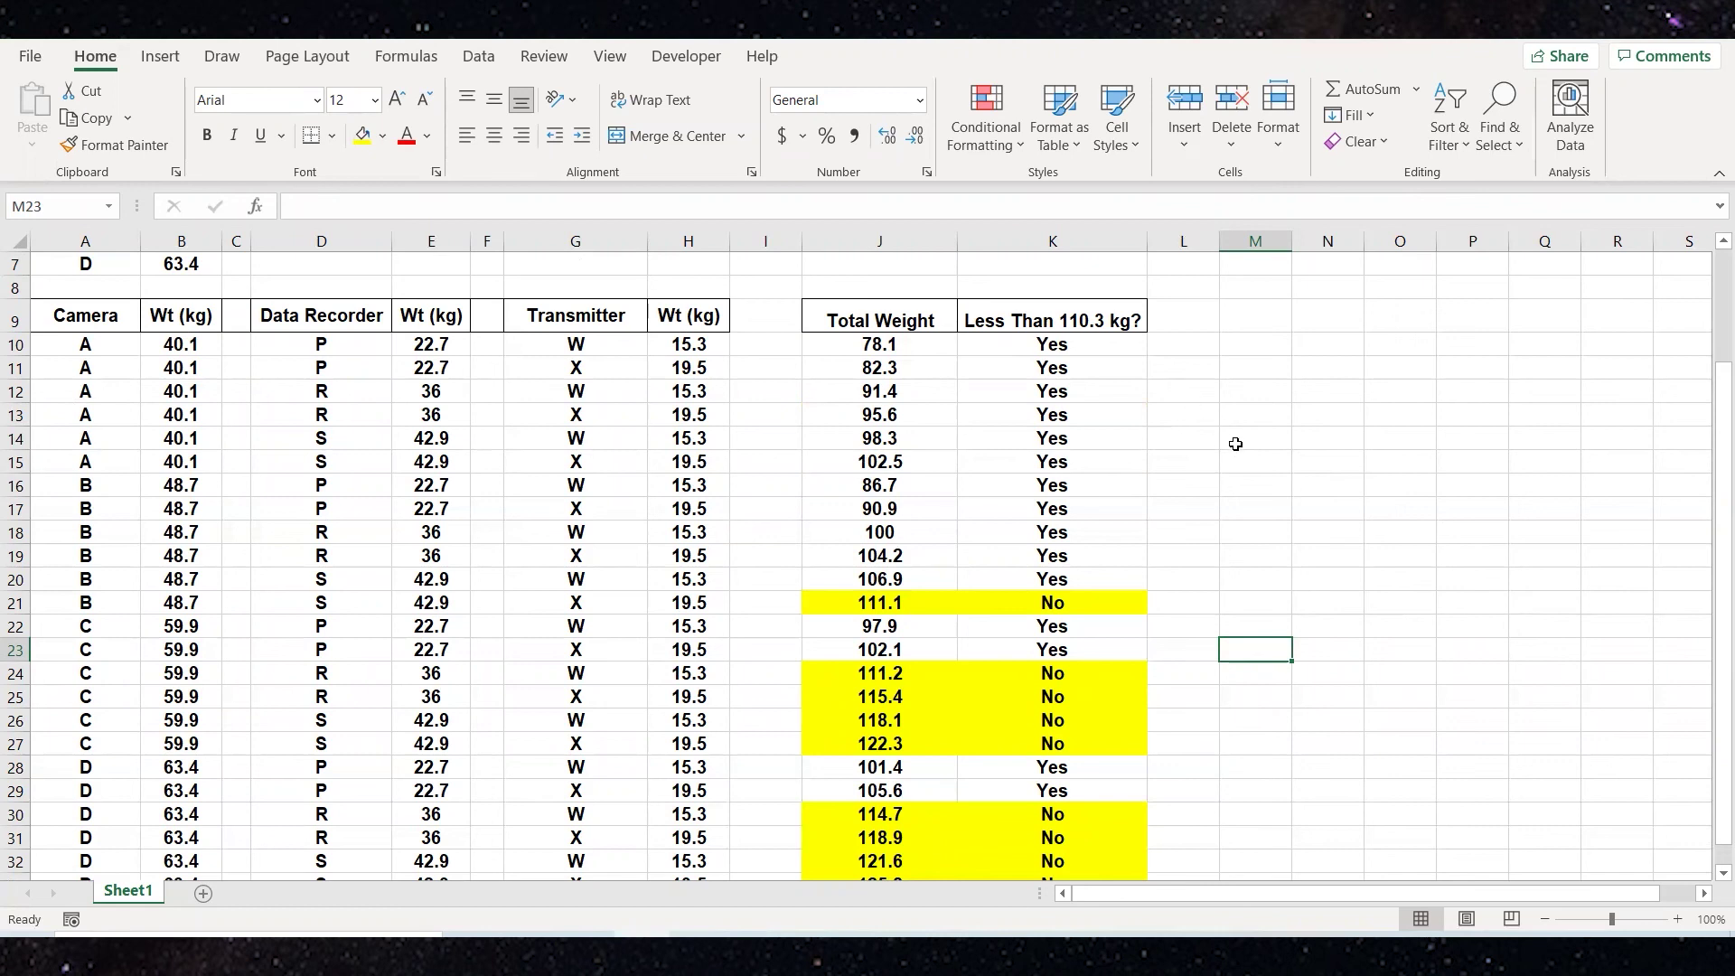
{"action": "scroll", "coordinate": [1276, 506], "scroll_direction": "down", "scroll_amount": 4}
{"action": "scroll", "coordinate": [1275, 519], "scroll_direction": "up", "scroll_amount": 3}
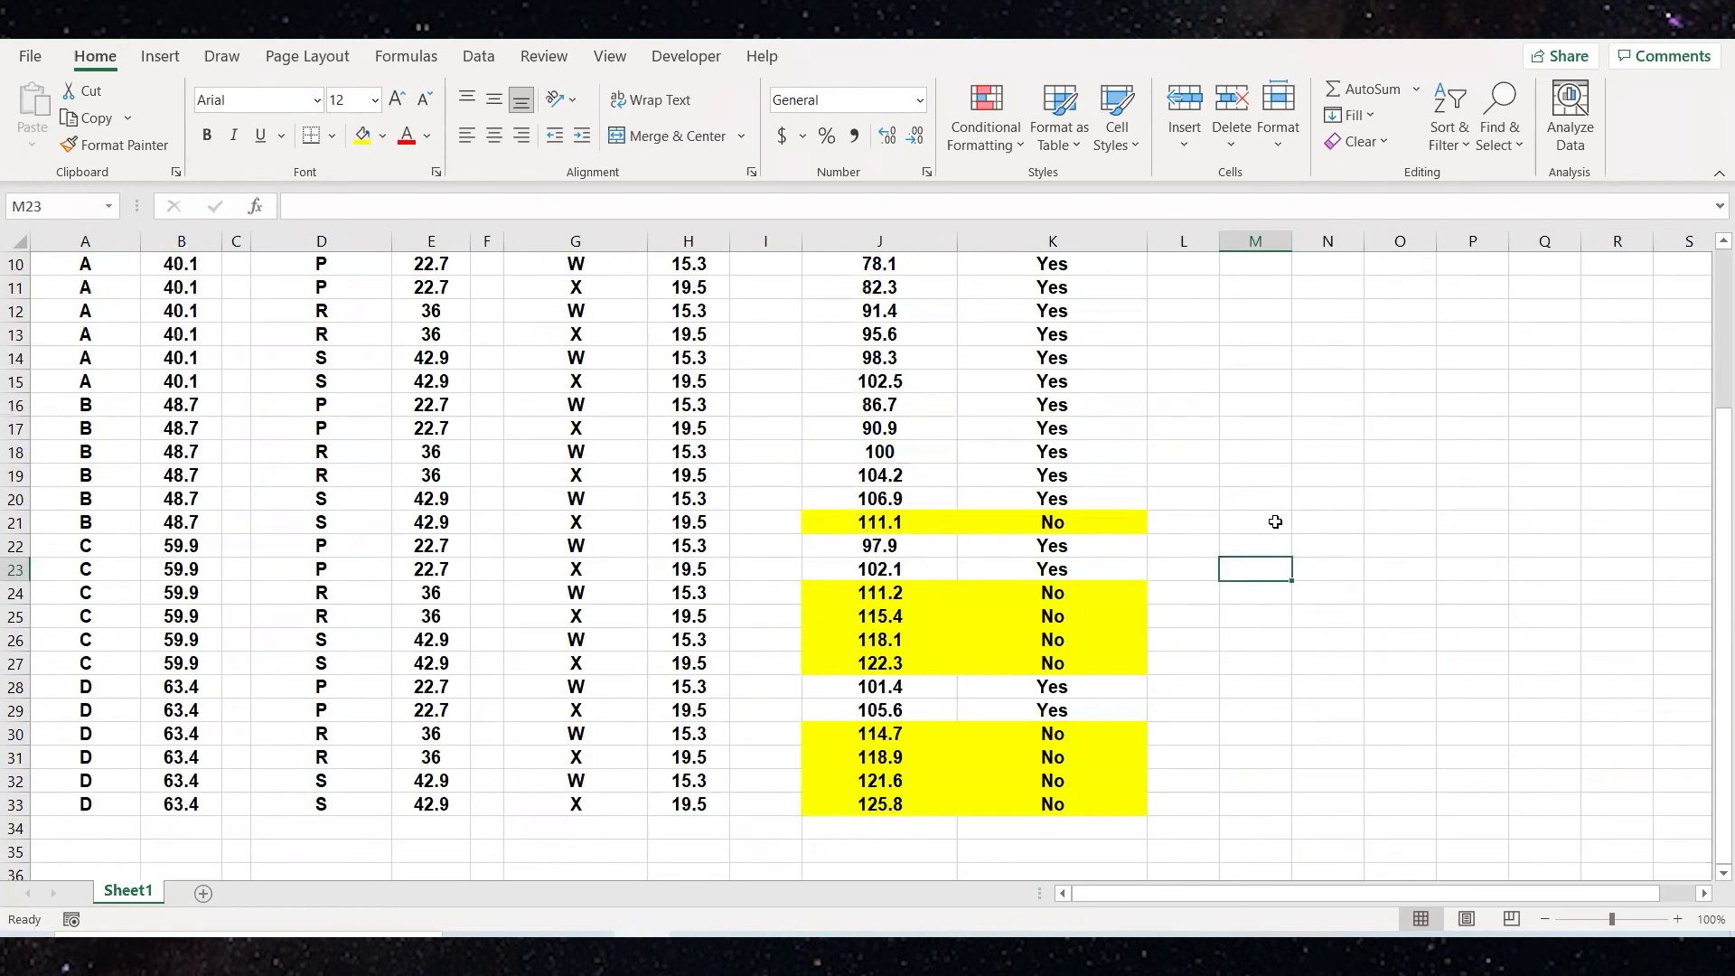
{"action": "scroll", "coordinate": [1274, 521], "scroll_direction": "up", "scroll_amount": 3}
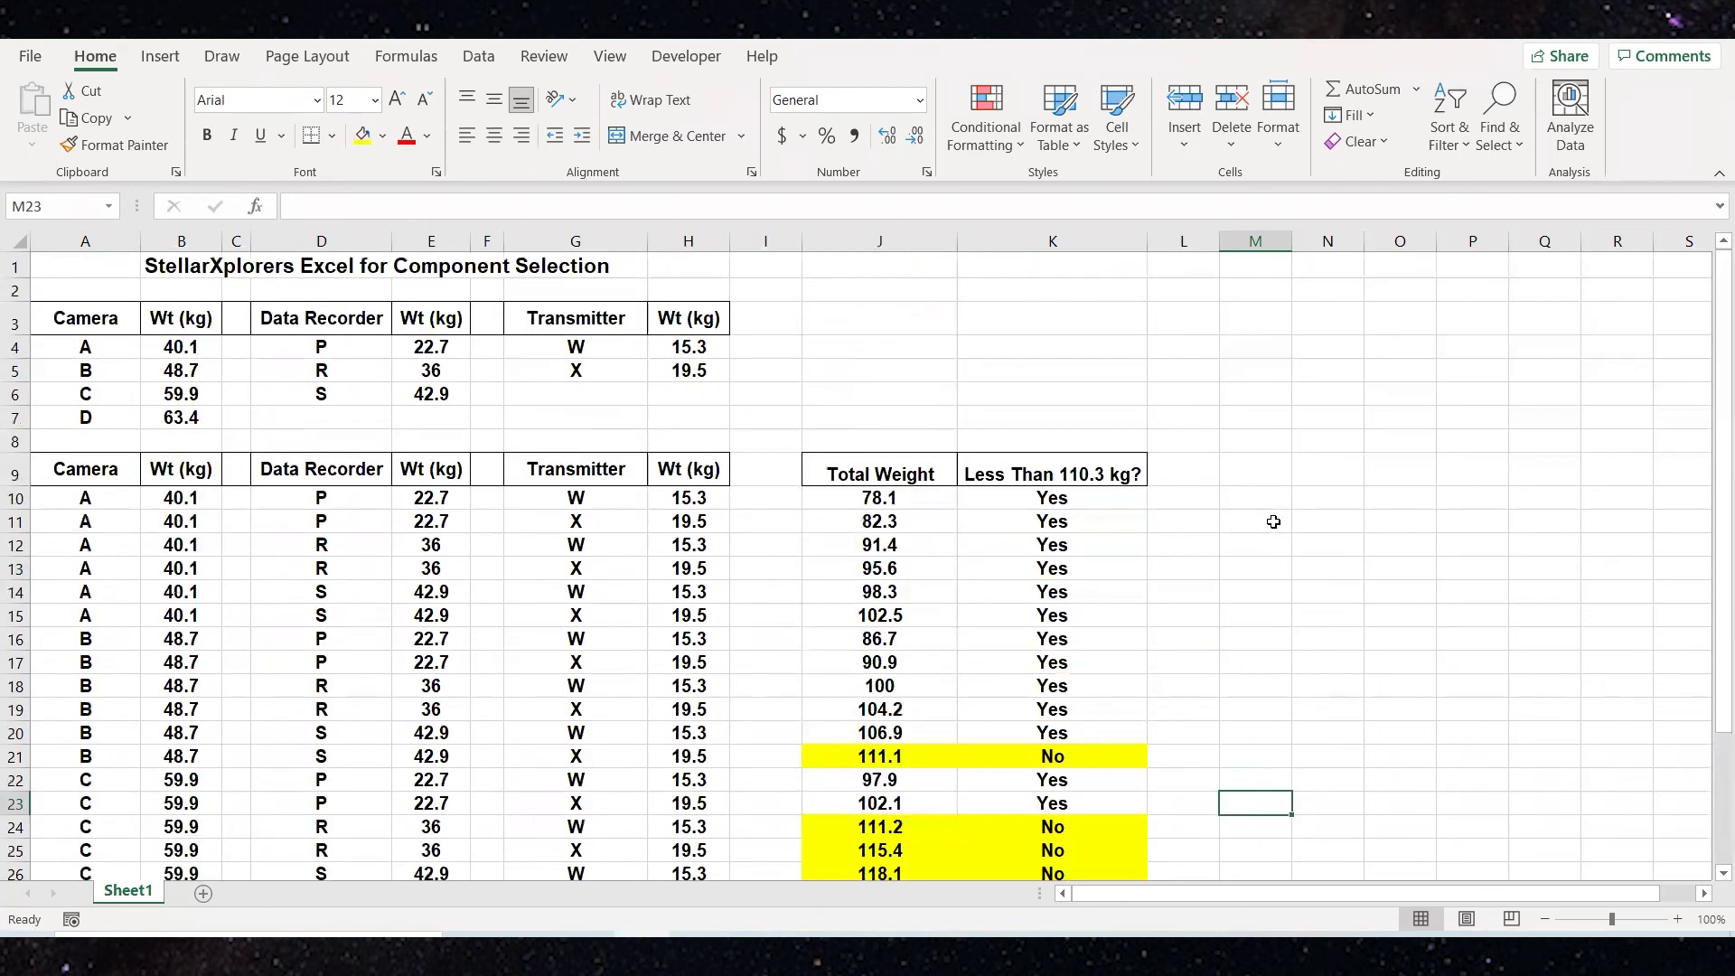